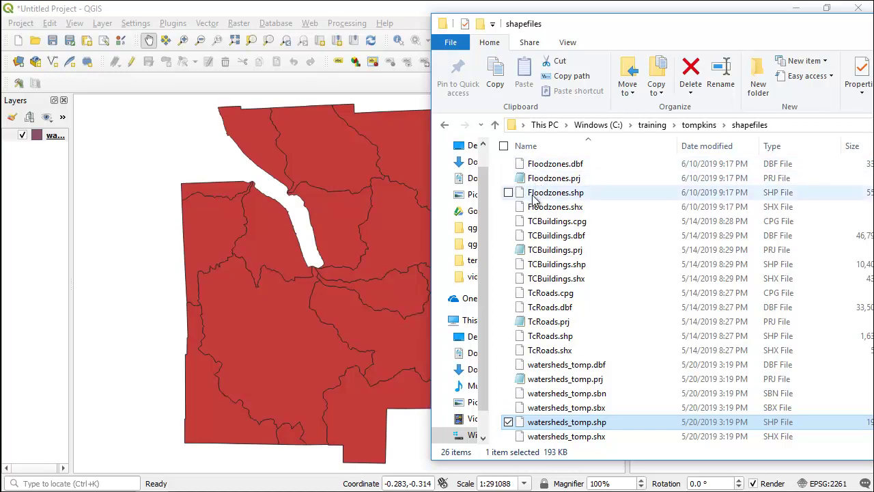
# Step: Add Floodzones.shp from the shapefiles folder and parcels.gdb from the geodatabases folder to the QGIS map
pyautogui.moveTo(536, 196)
pyautogui.mouseDown()
pyautogui.moveTo(367, 201)
pyautogui.moveTo(364, 191)
pyautogui.mouseUp()
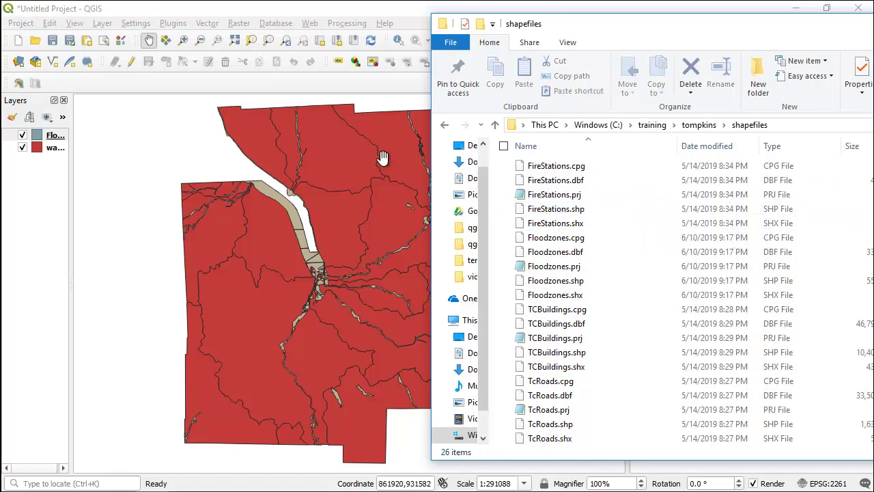
pyautogui.click(691, 128)
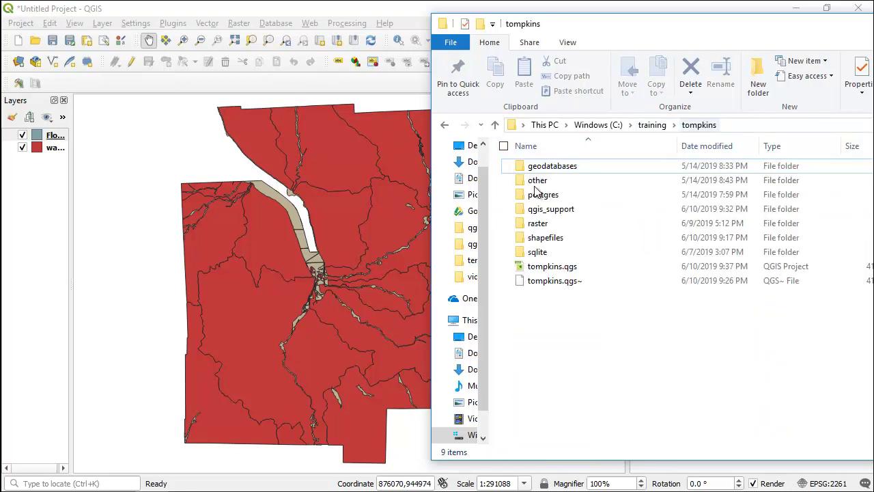
pyautogui.doubleClick(531, 168)
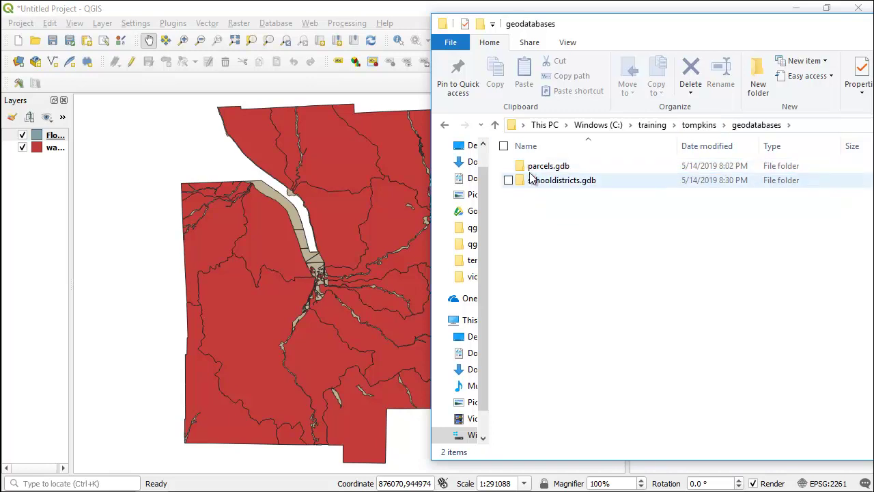
pyautogui.moveTo(518, 167); pyautogui.dragTo(331, 201)
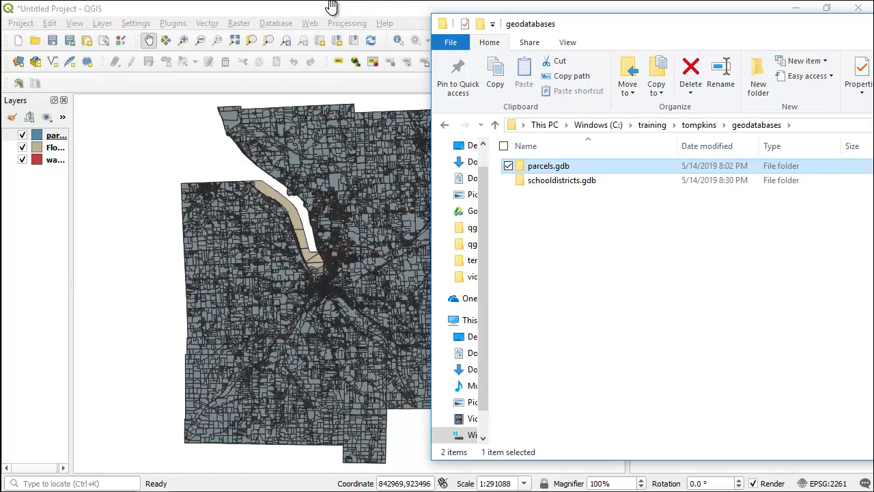
pyautogui.click(332, 6)
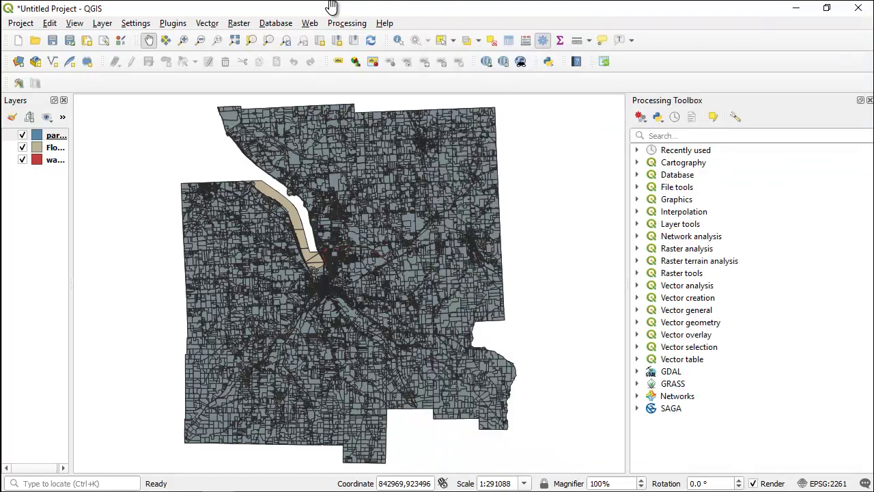
# Step: Open the Graphical Modeler in QGIS to start a new empty model
pyautogui.click(640, 118)
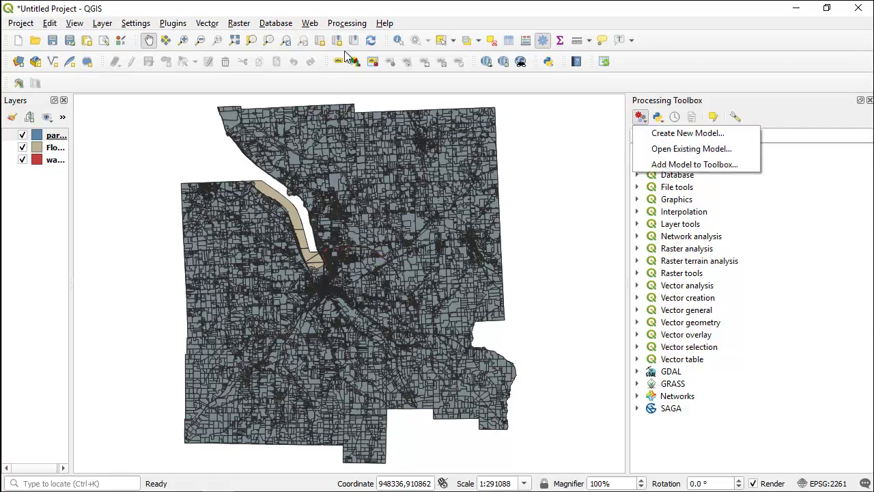
pyautogui.click(336, 27)
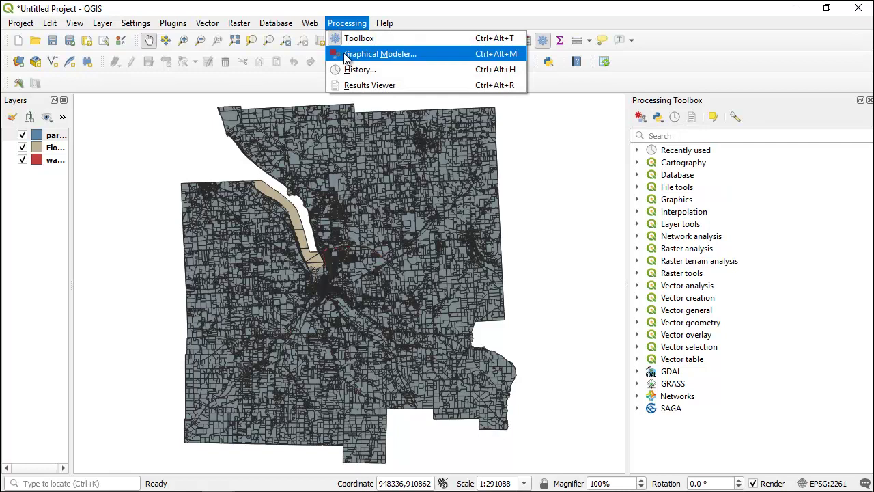
pyautogui.click(380, 54)
pyautogui.moveTo(313, 21); pyautogui.dragTo(285, 26)
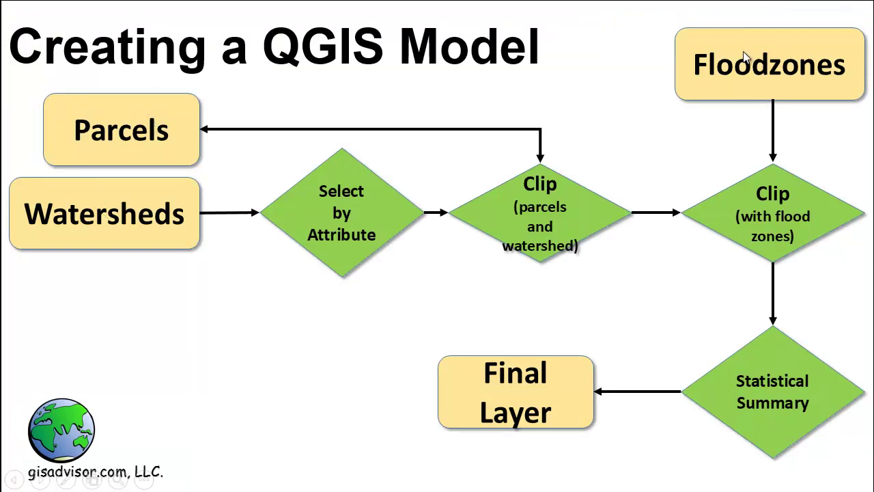
# Step: Review the "Creating a QGIS Model" flowchart in PowerPoint and the Vector analysis algorithms in the QGIS modeler
pyautogui.hotkey('alt', 'Tab')
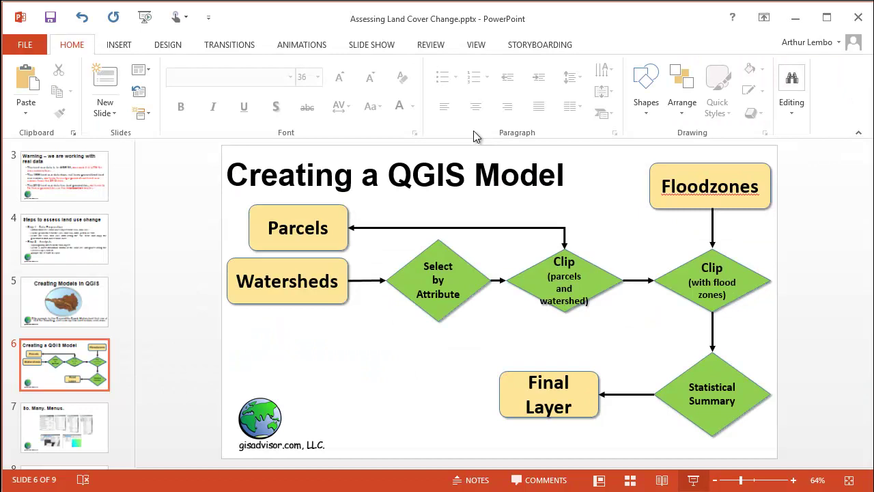
pyautogui.hotkey('alt', 'Tab')
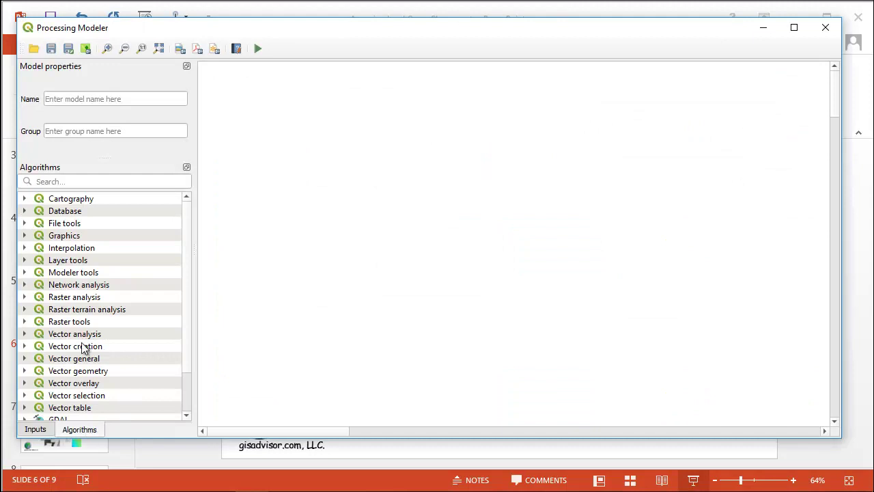
pyautogui.click(25, 334)
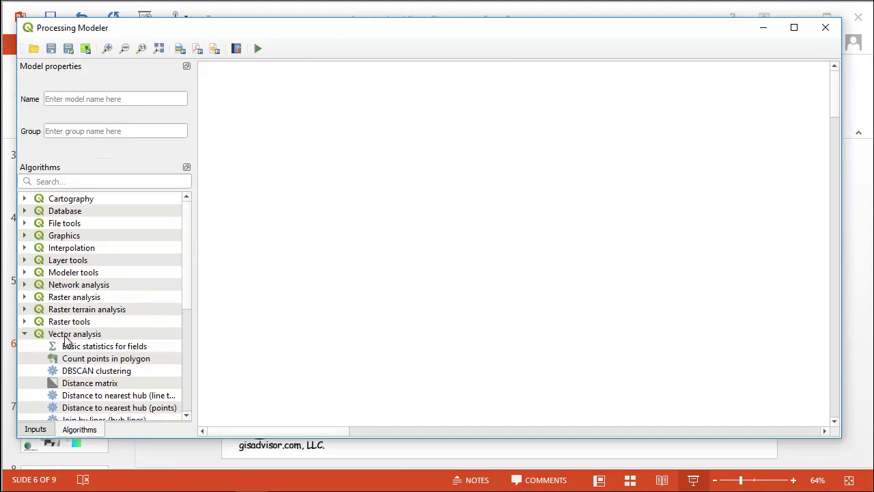
pyautogui.click(25, 334)
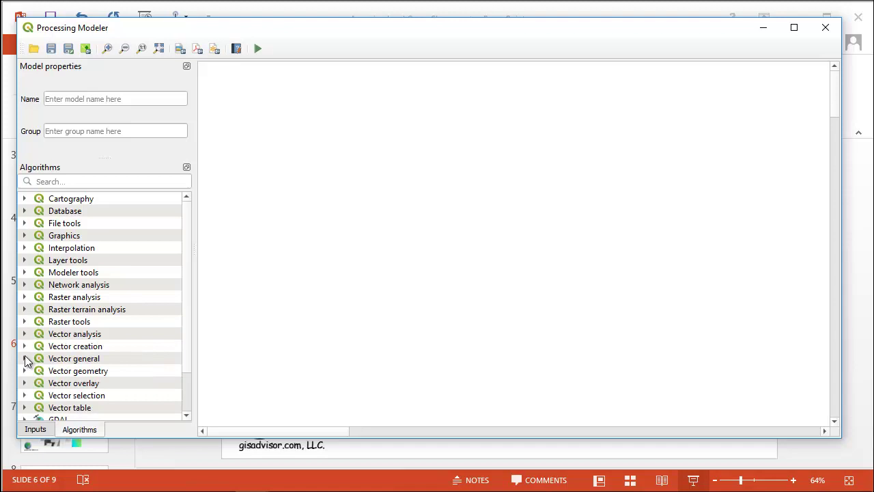
# Step: Add a mandatory vector layer input named Parcels near the upper left of the model canvas
pyautogui.click(34, 431)
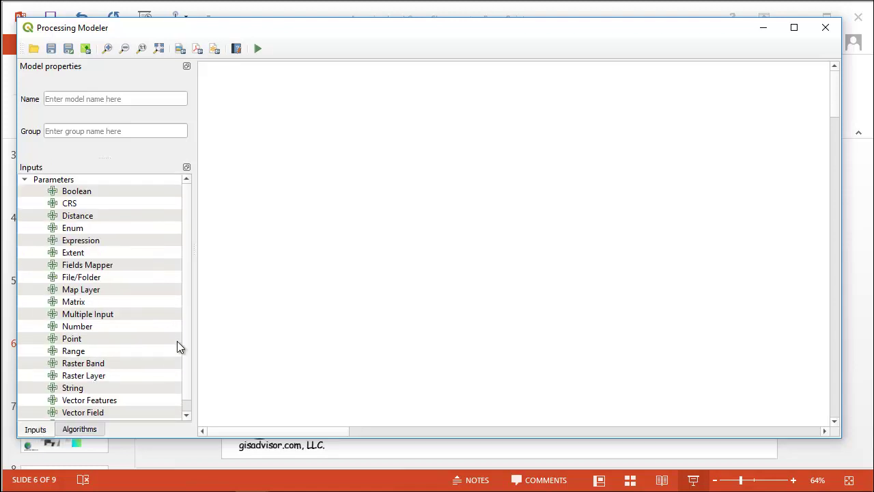
pyautogui.scroll(-1, 185, 340)
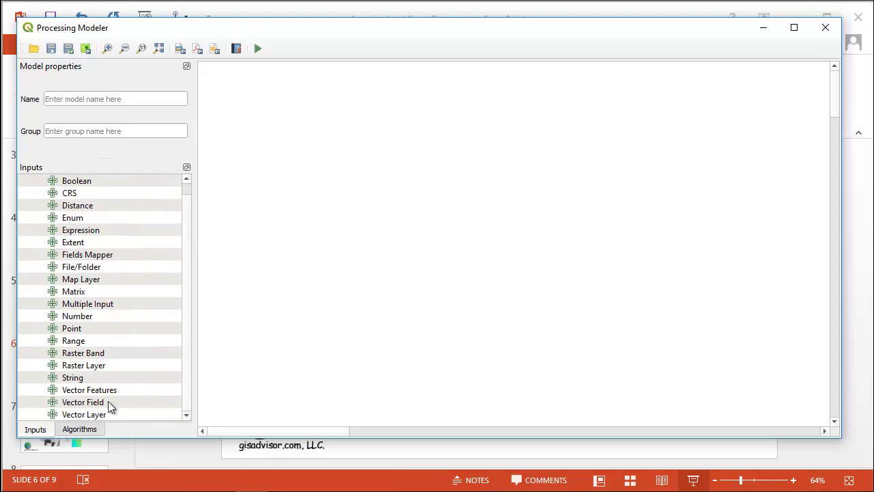
pyautogui.moveTo(82, 418); pyautogui.dragTo(271, 109)
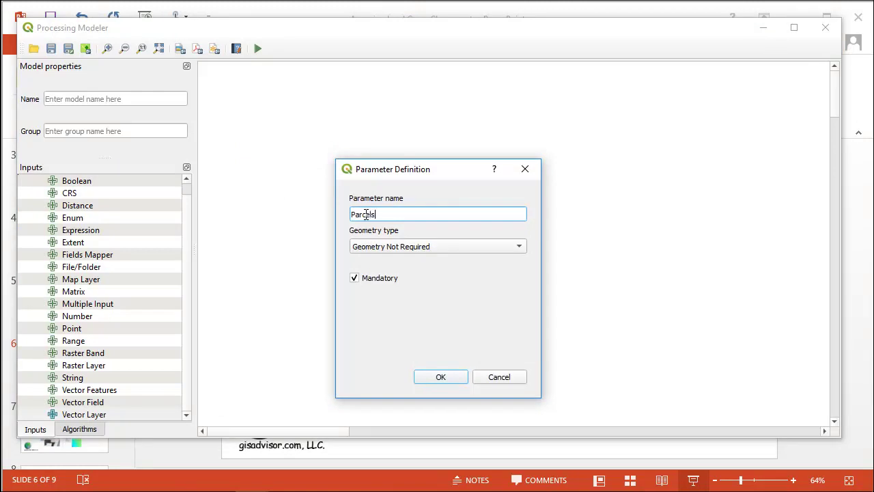
pyautogui.click(421, 377)
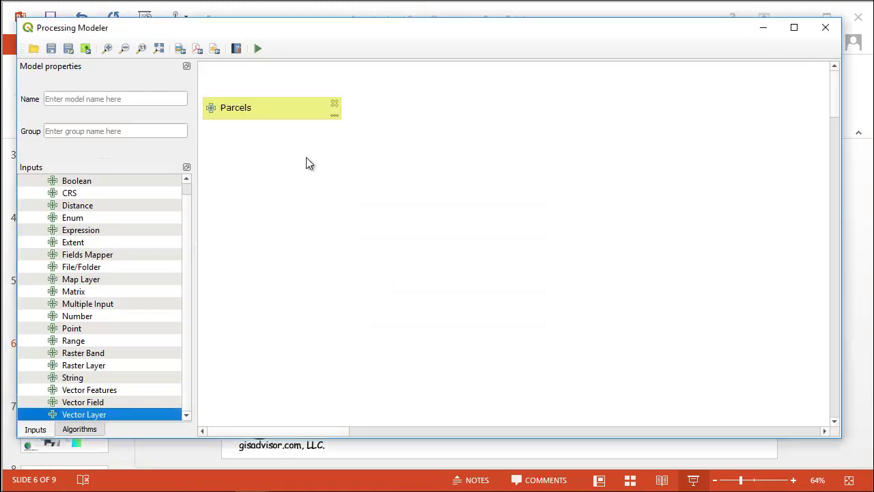
pyautogui.moveTo(269, 110); pyautogui.dragTo(287, 108)
# Step: Add vector layer inputs named Watersheds below Parcels and Floodzones at the upper right, and align Parcels above Watersheds
pyautogui.moveTo(96, 418); pyautogui.dragTo(273, 195)
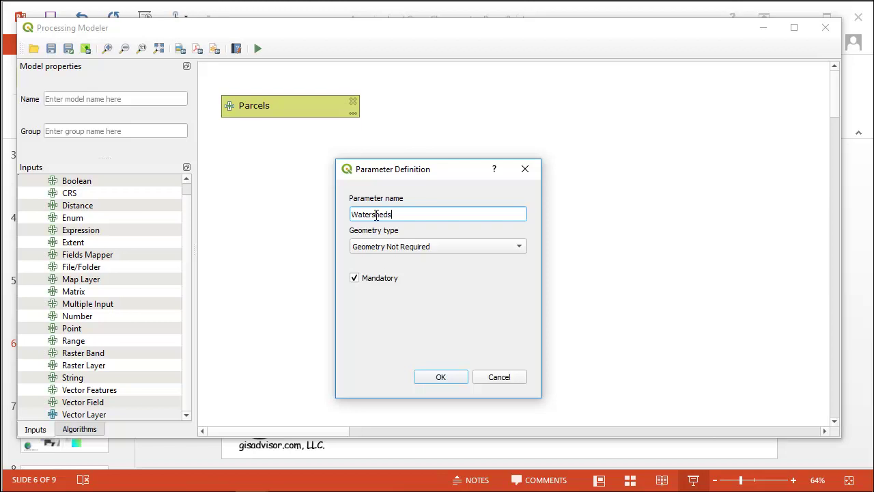
pyautogui.click(440, 377)
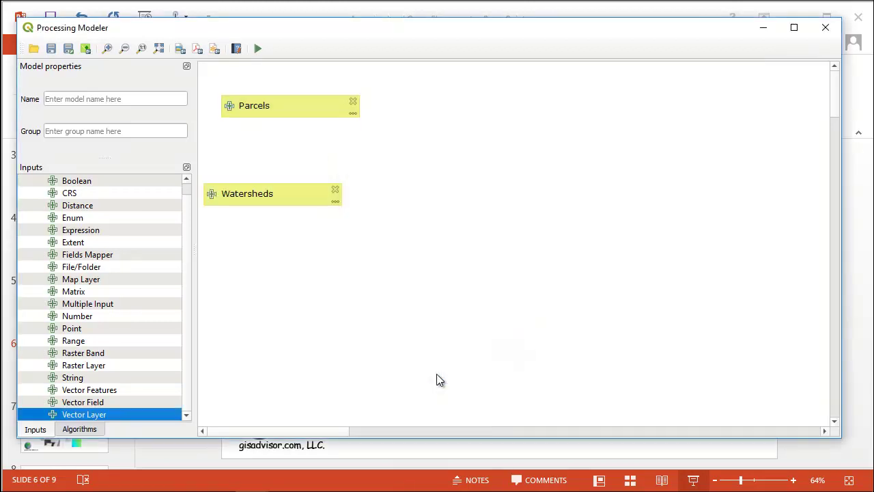
pyautogui.moveTo(87, 415); pyautogui.dragTo(693, 101)
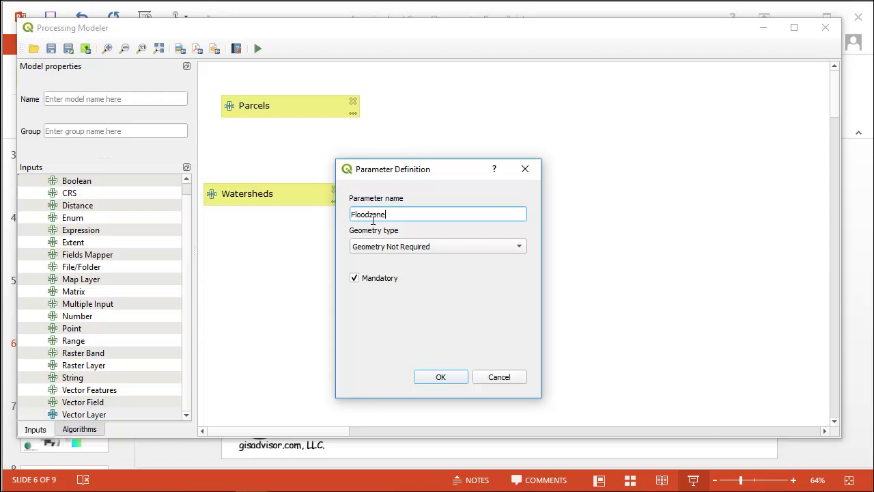
pyautogui.click(438, 377)
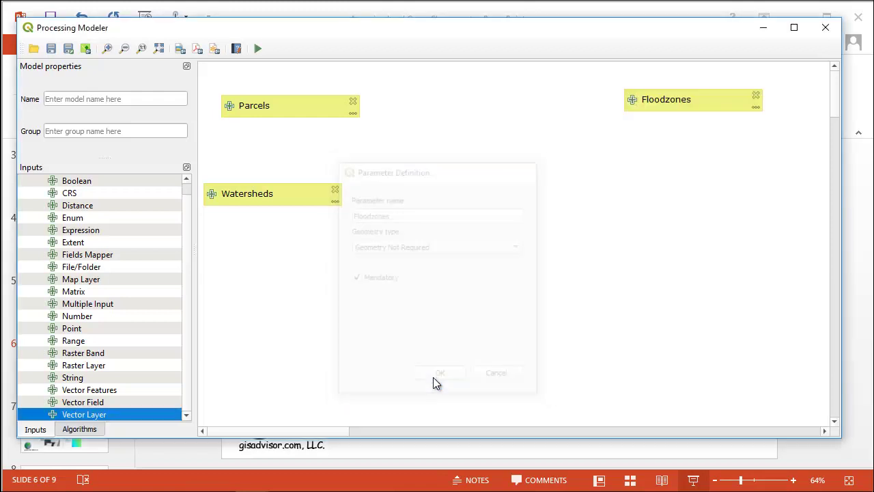
pyautogui.moveTo(659, 104); pyautogui.dragTo(652, 111)
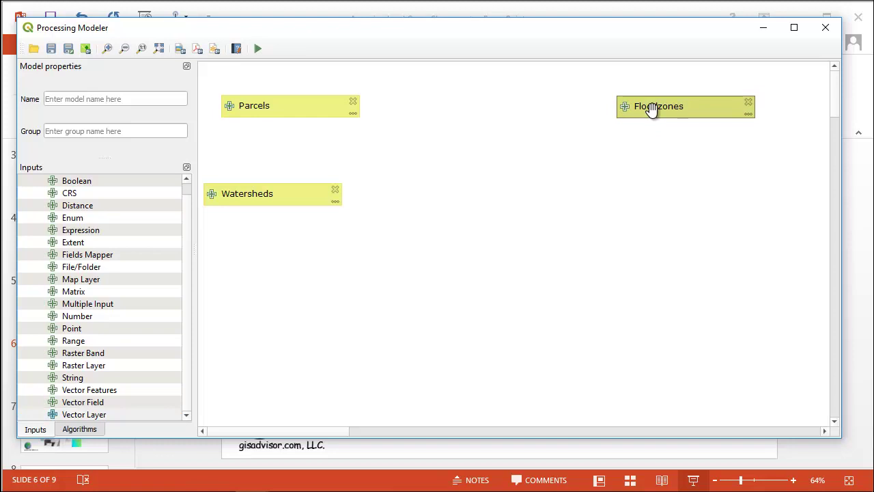
pyautogui.moveTo(305, 117); pyautogui.dragTo(287, 141)
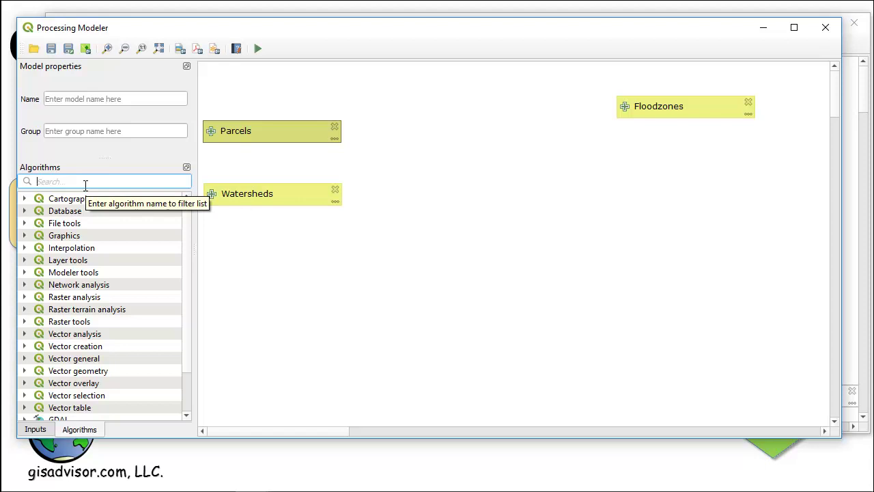
# Step: Place the Extract by attribute algorithm beside the Watersheds input and choose Watersheds as its input layer
pyautogui.write('extract')
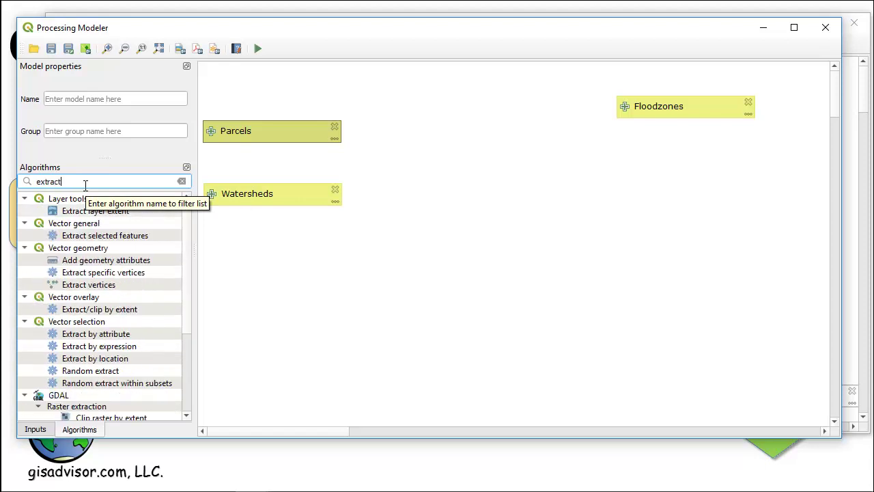
pyautogui.click(75, 335)
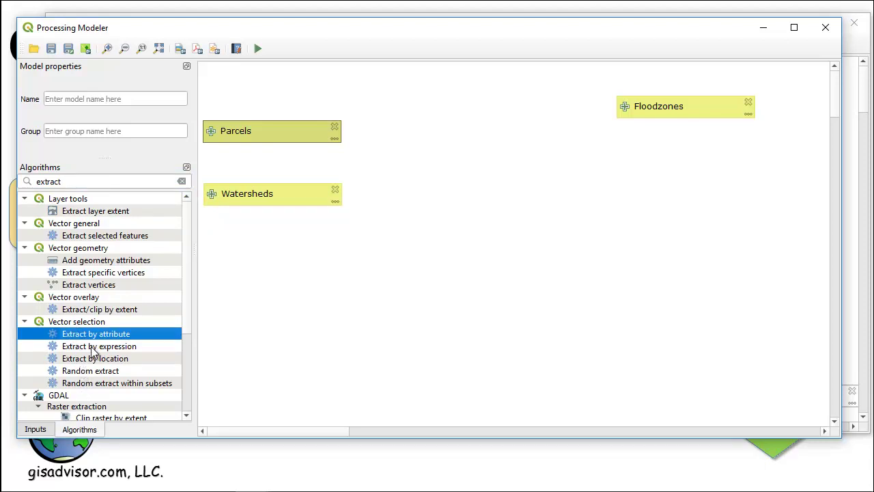
pyautogui.moveTo(80, 339); pyautogui.dragTo(405, 236)
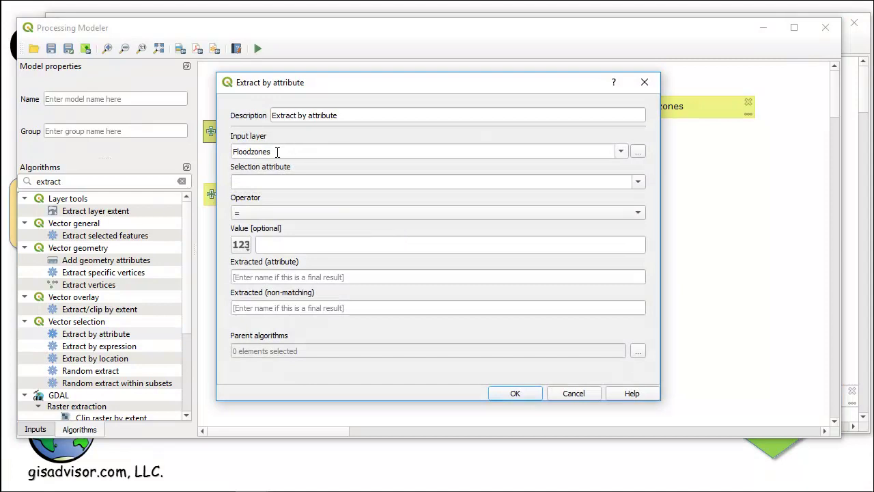
pyautogui.moveTo(279, 84); pyautogui.dragTo(326, 114)
pyautogui.click(655, 168)
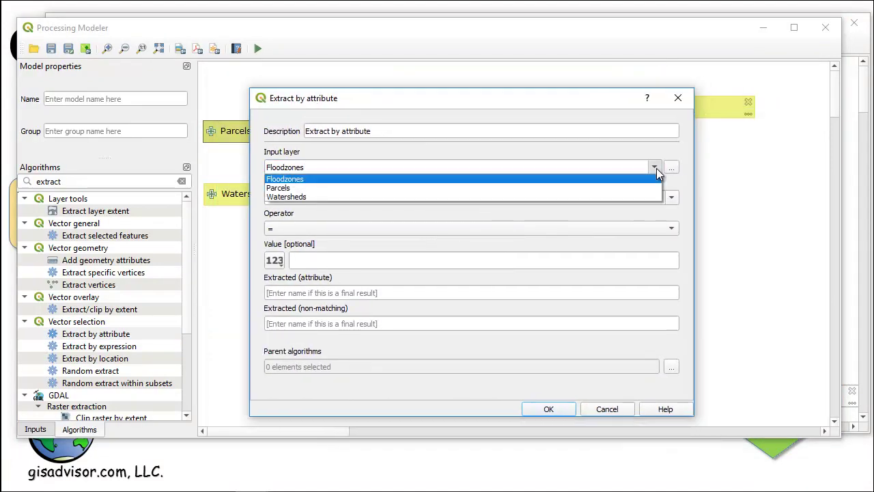
pyautogui.click(588, 199)
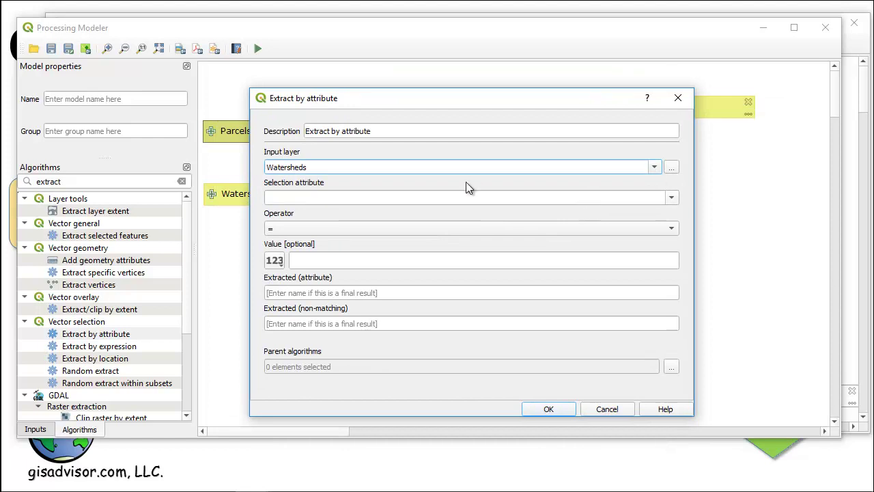
# Step: Define the extraction as WATERSHED = Cascadilla Creek and output the matching features as ExtractWS
pyautogui.click(418, 198)
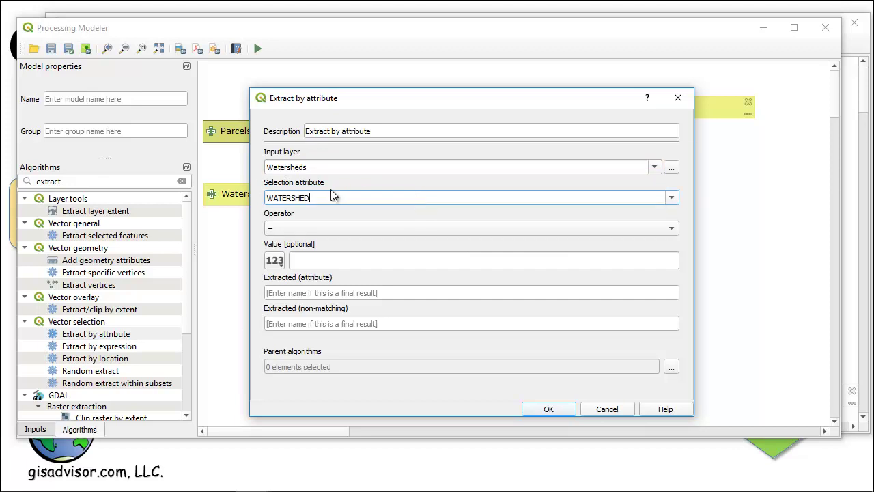
pyautogui.click(320, 260)
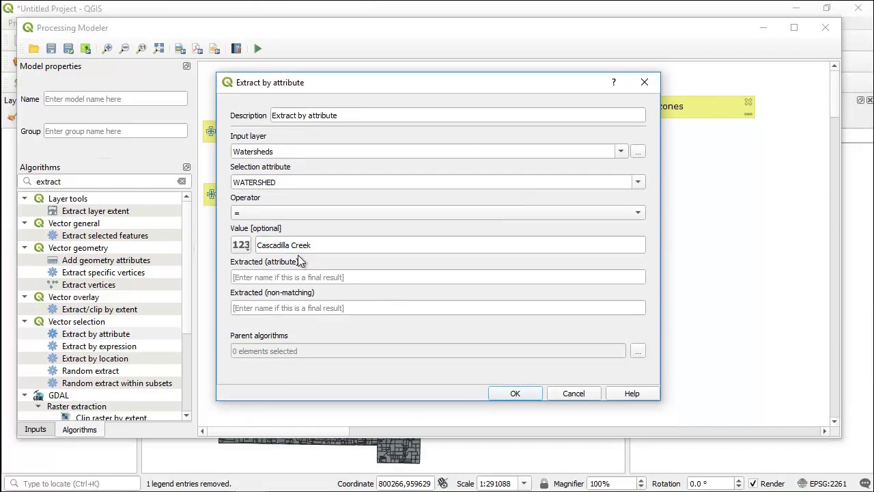
pyautogui.click(256, 278)
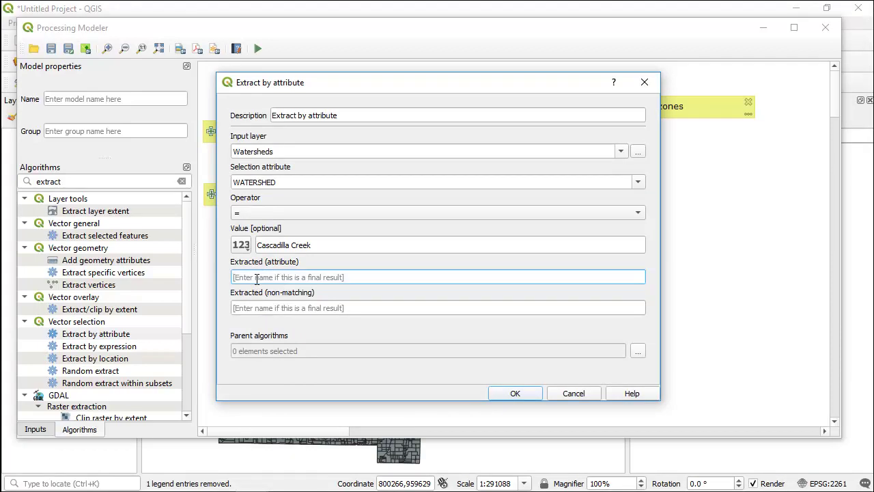
pyautogui.write('ExtractWS')
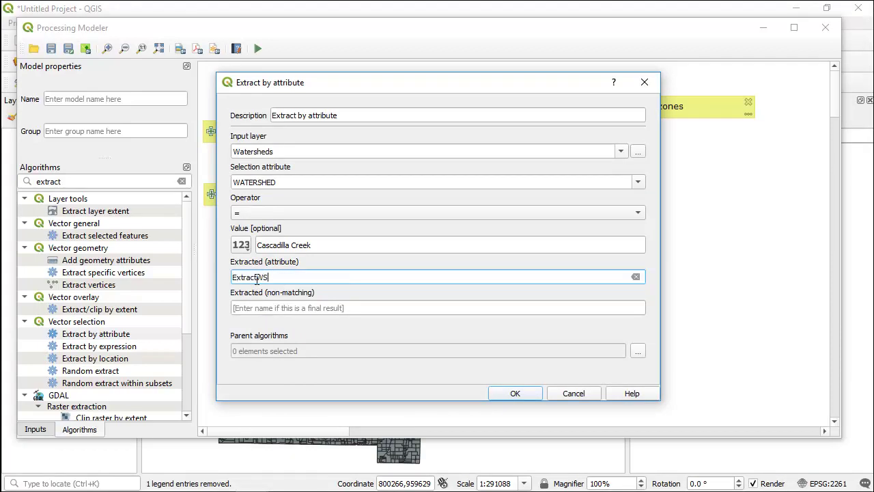
pyautogui.click(513, 395)
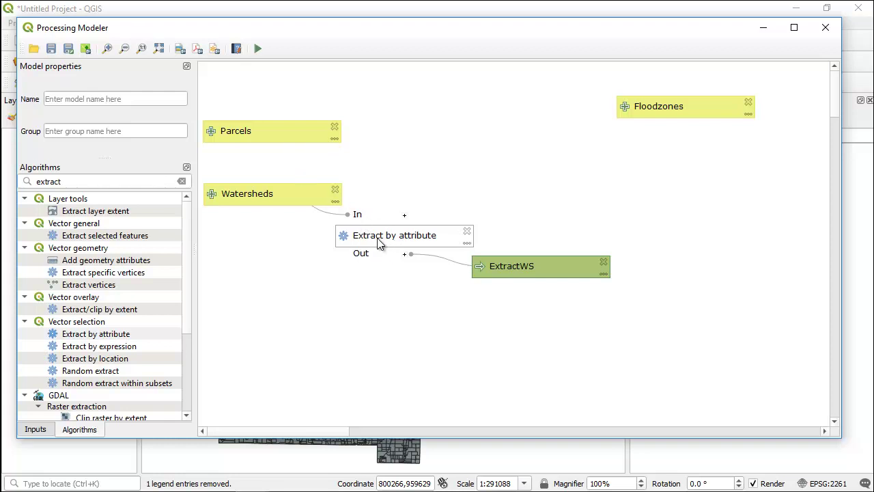
# Step: Run the model with parcels TCParcels as Parcels and watersheds_tomp as Watersheds, and close the run dialog
pyautogui.click(258, 50)
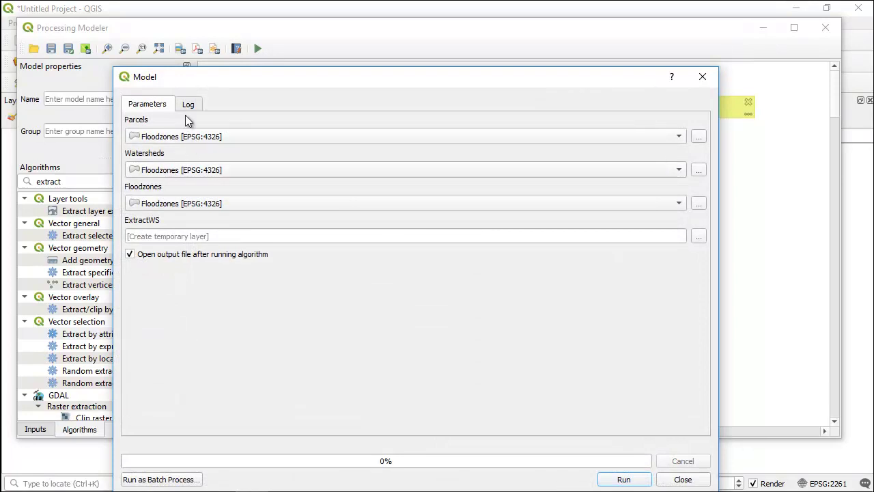
pyautogui.click(185, 138)
pyautogui.click(186, 149)
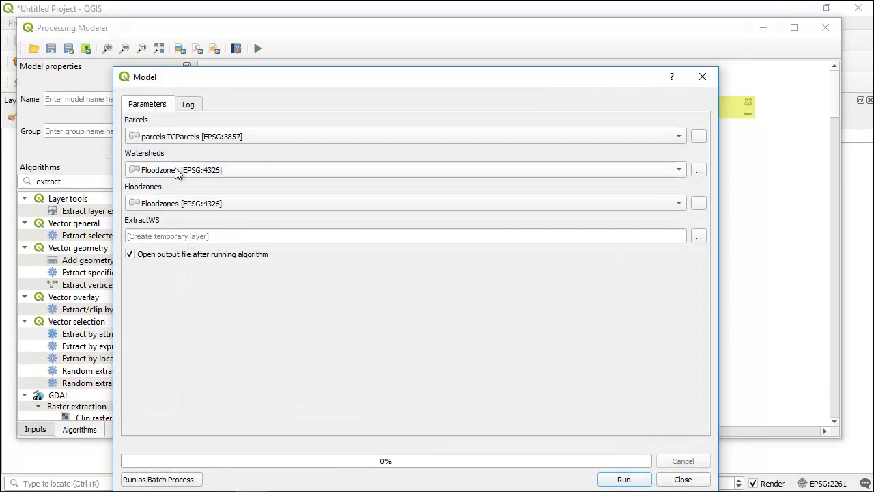
pyautogui.click(176, 170)
pyautogui.click(171, 197)
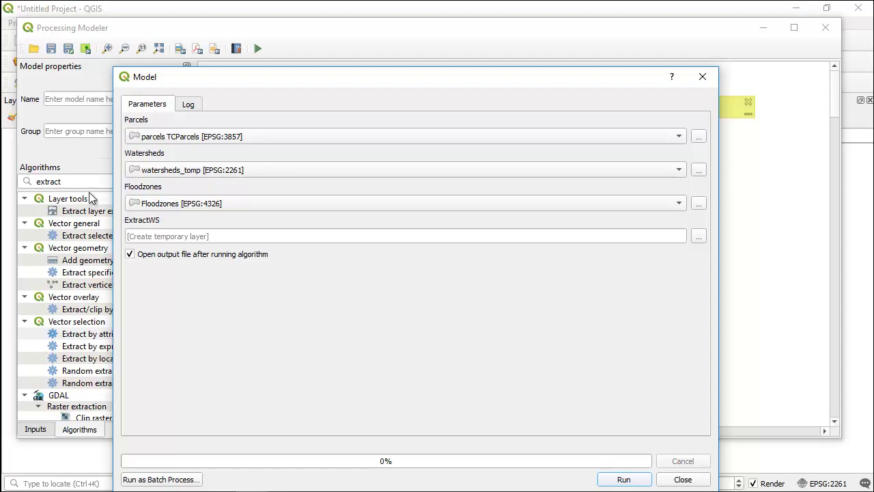
pyautogui.click(607, 481)
pyautogui.click(681, 480)
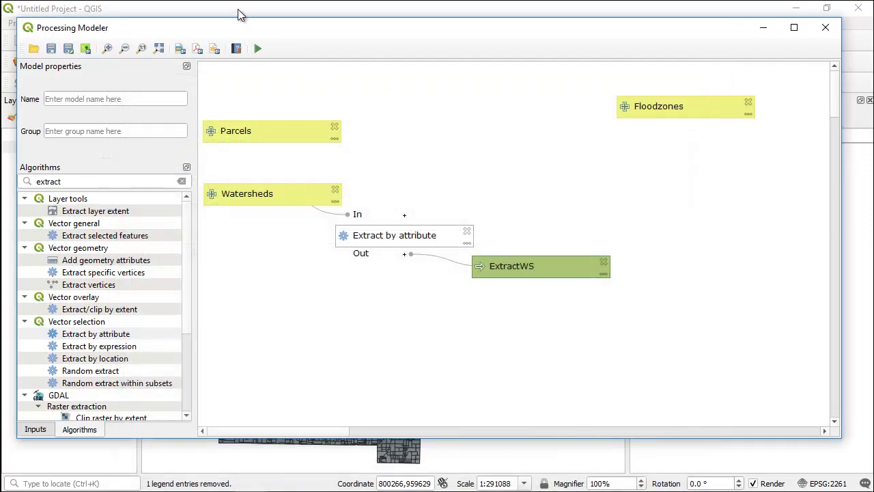
# Step: Return to the main map and hide the parcels TCParcels and ExtractWS layers to compare the extracted area with the watersheds
pyautogui.click(240, 15)
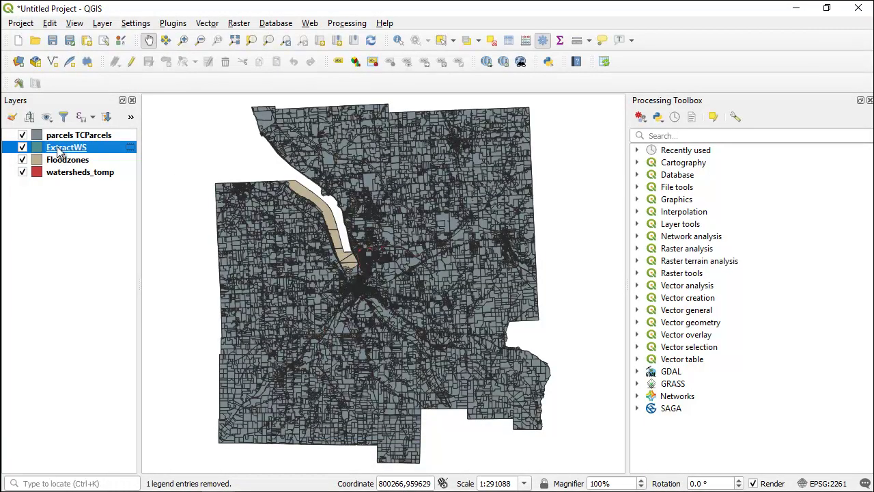
pyautogui.click(23, 136)
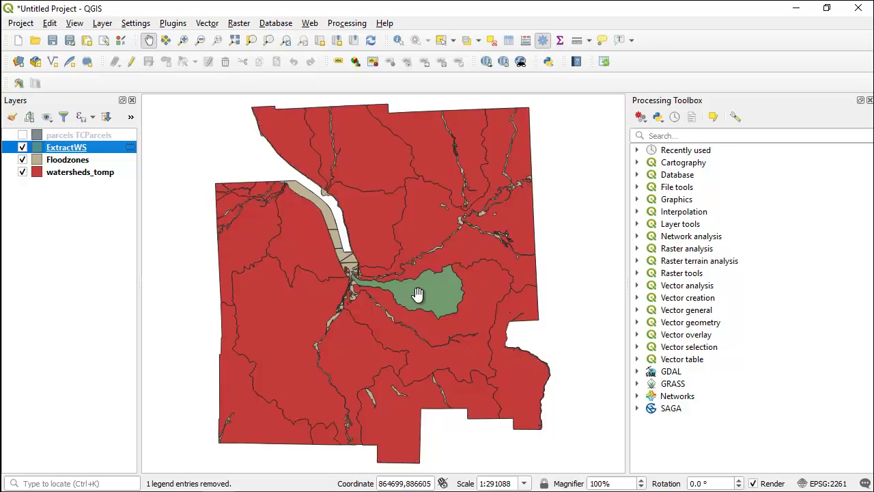
pyautogui.click(23, 148)
pyautogui.click(22, 148)
pyautogui.click(23, 149)
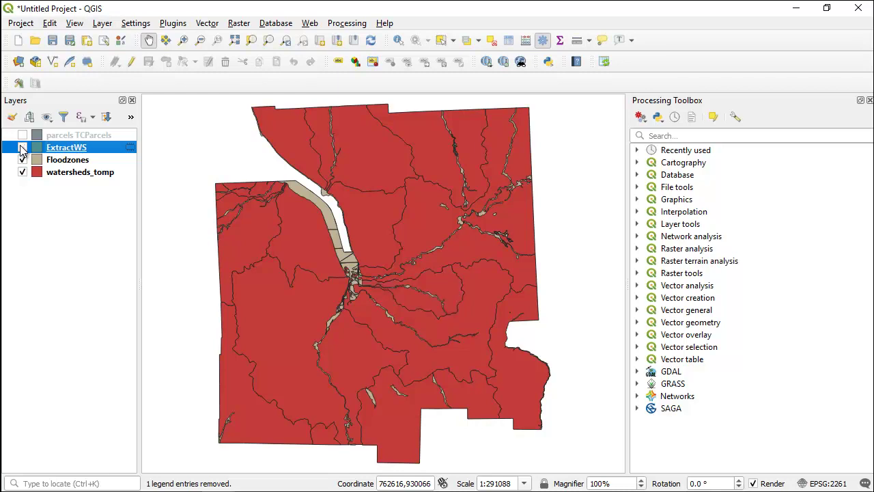
pyautogui.doubleClick(29, 147)
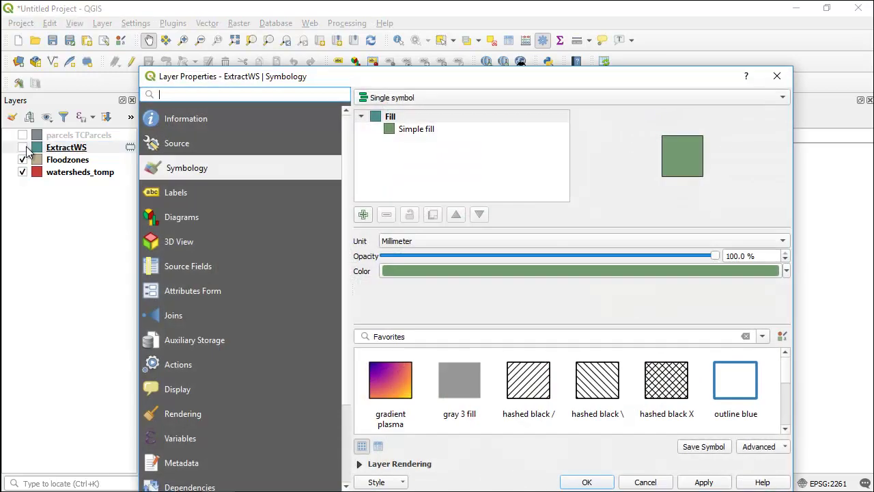
pyautogui.click(776, 76)
# Step: Identify the watersheds_tomp polygon underneath the extracted area to check its attributes
pyautogui.click(66, 148)
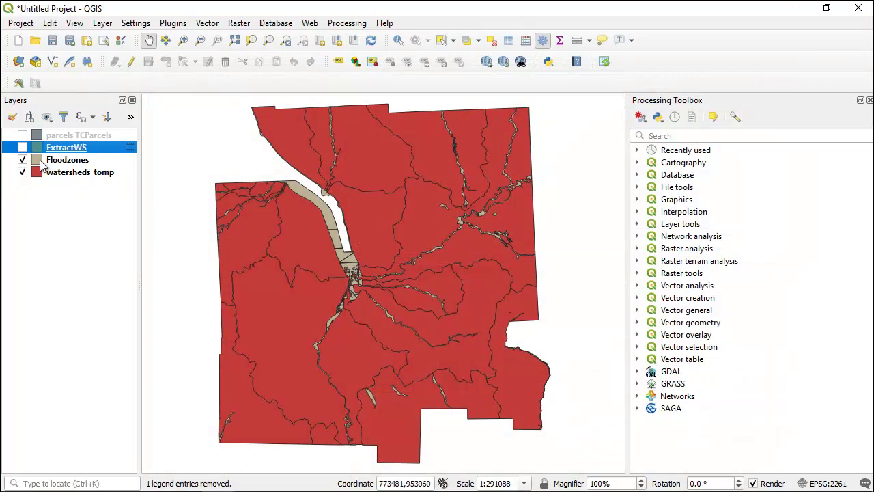
pyautogui.click(60, 174)
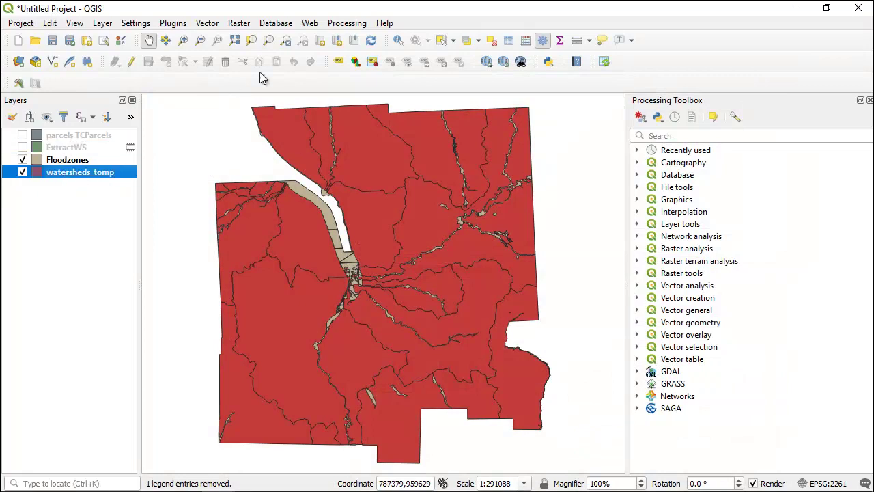
pyautogui.click(398, 40)
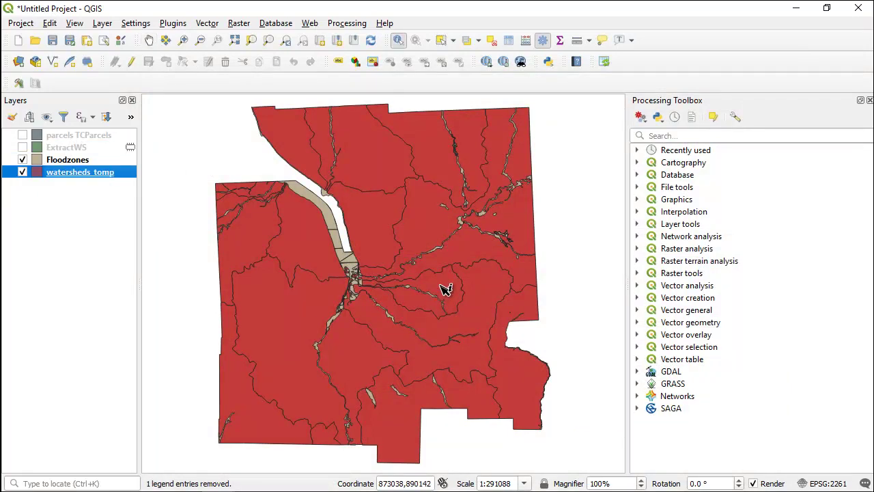
pyautogui.click(444, 289)
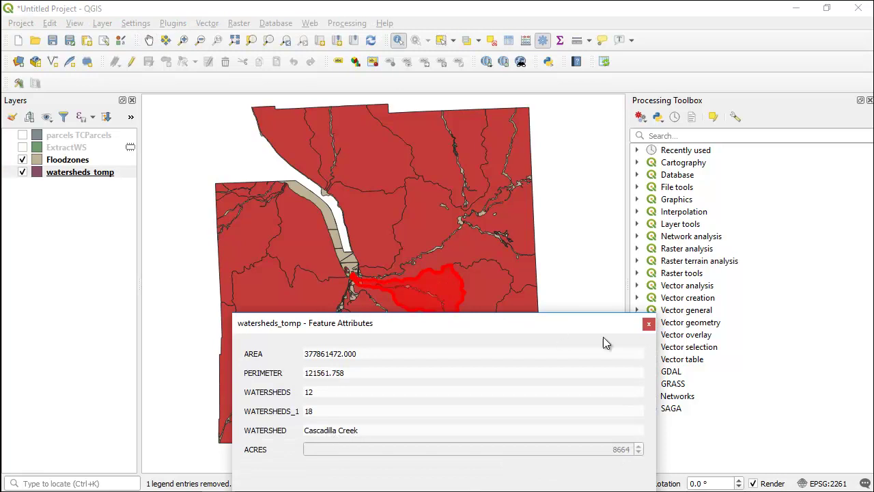
pyautogui.click(648, 325)
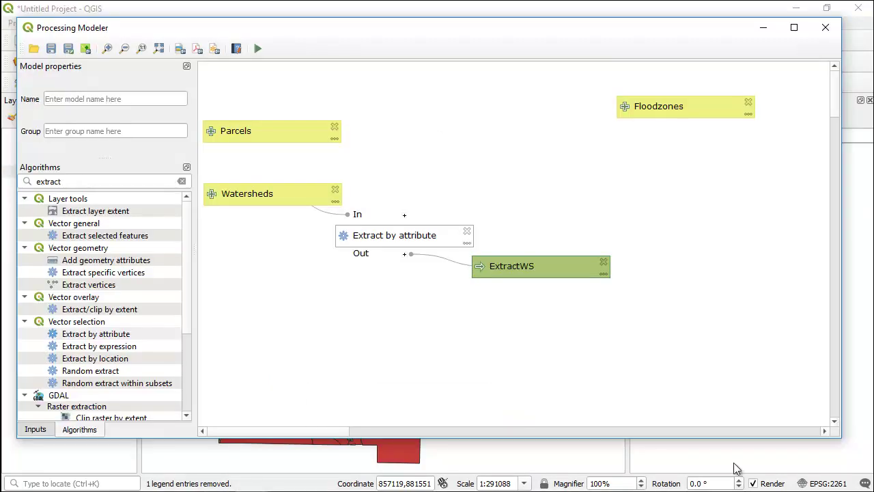
# Step: Review the selection attribute and value set in the model's Extract by attribute algorithm
pyautogui.doubleClick(364, 244)
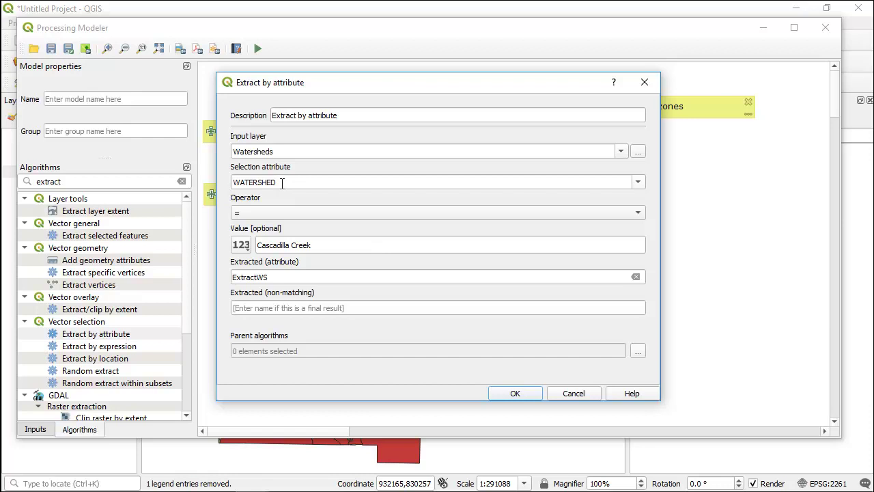
pyautogui.moveTo(282, 183); pyautogui.dragTo(232, 182)
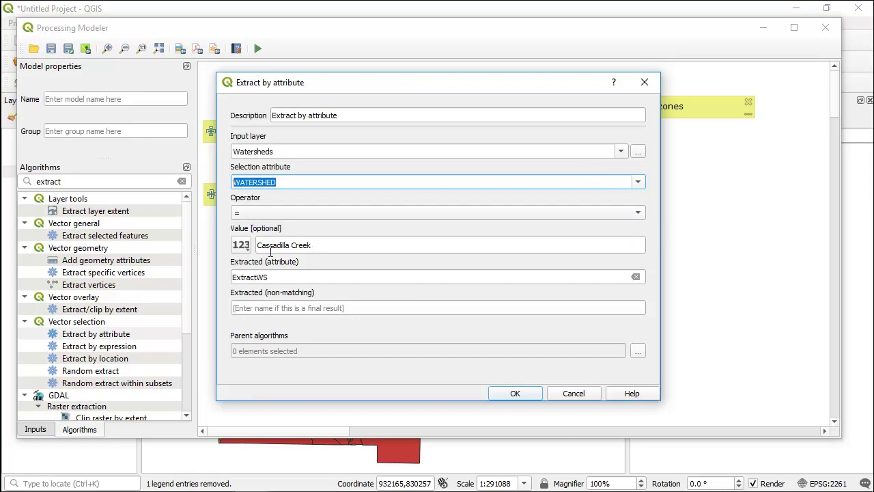
pyautogui.press('Return')
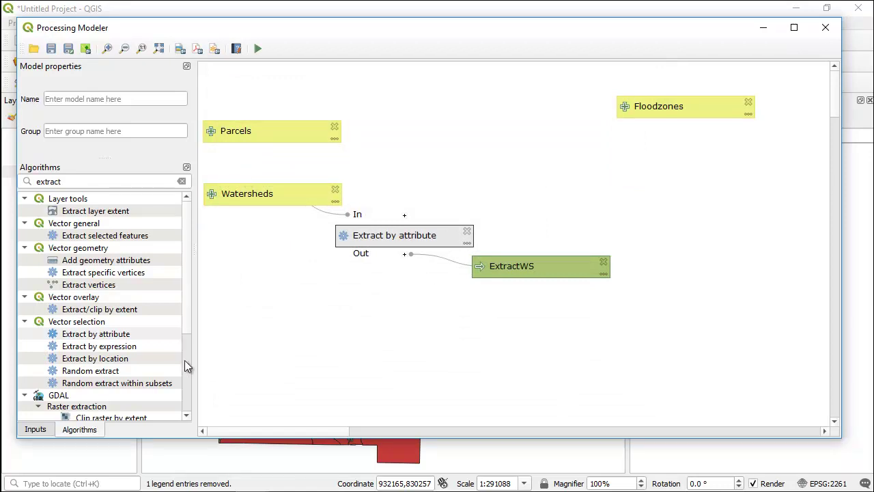
pyautogui.click(35, 430)
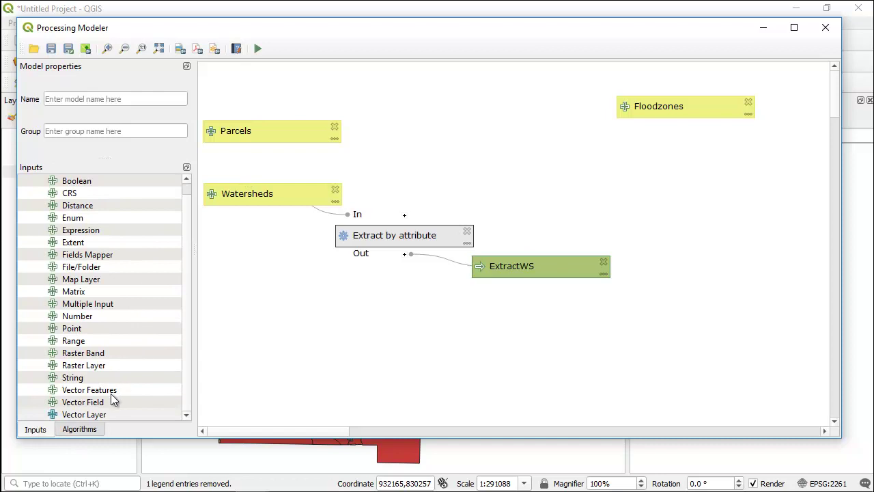
pyautogui.click(57, 402)
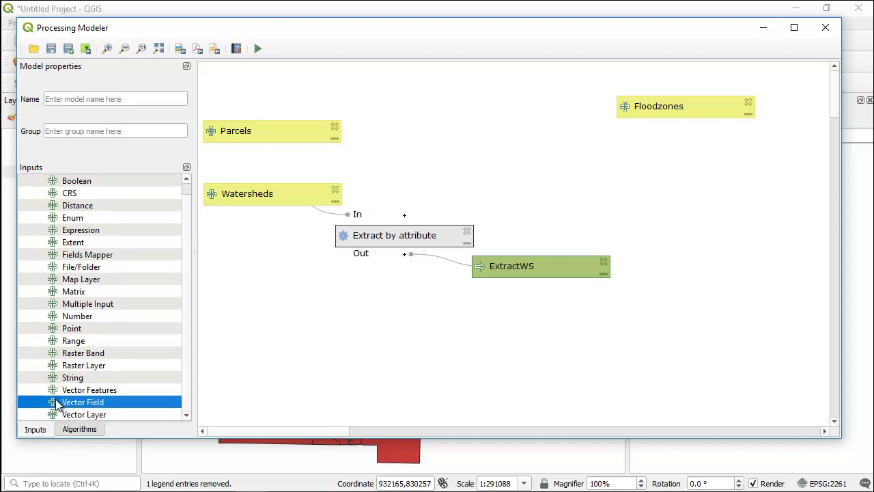
pyautogui.doubleClick(57, 403)
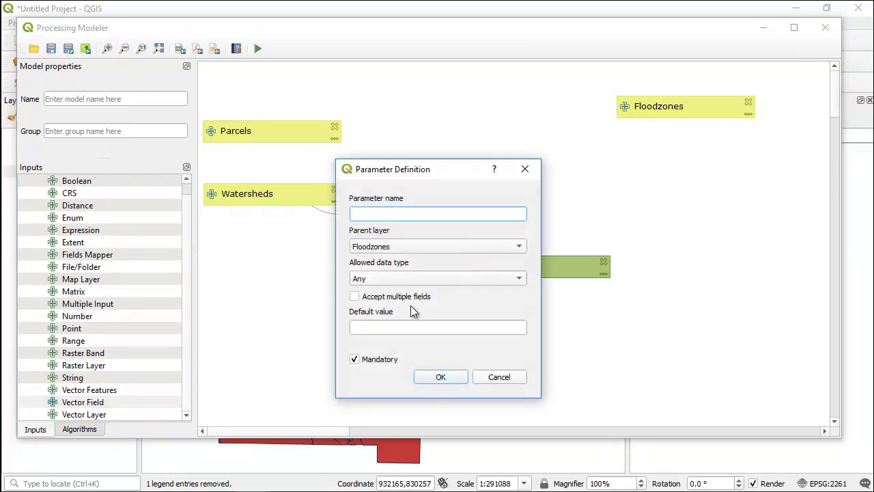
pyautogui.click(497, 375)
# Step: Add a mandatory vector field input named WatershedField with parent layer Watersheds and data type String, placed below the Watersheds input
pyautogui.moveTo(51, 403); pyautogui.dragTo(228, 281)
pyautogui.write('WatershedField')
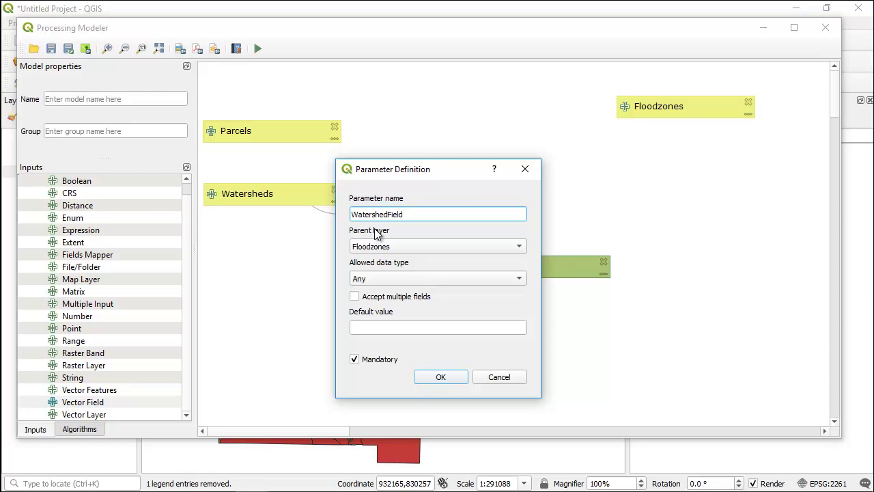
pyautogui.click(385, 247)
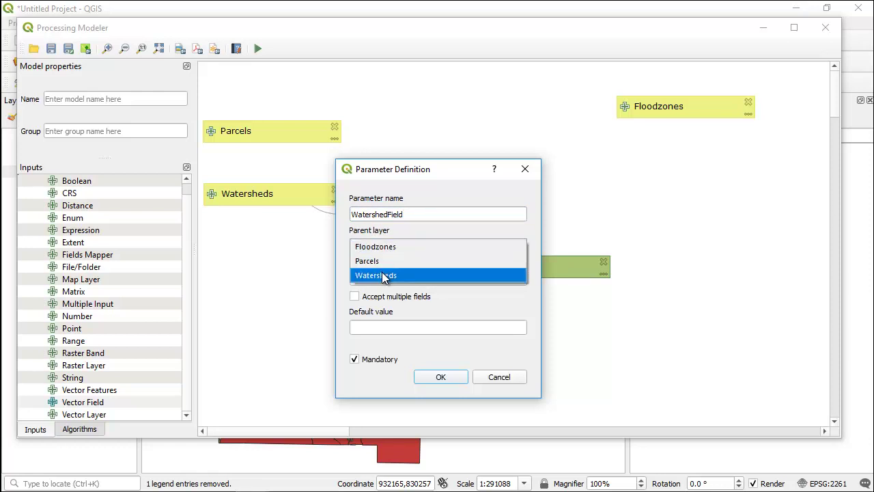
pyautogui.click(385, 276)
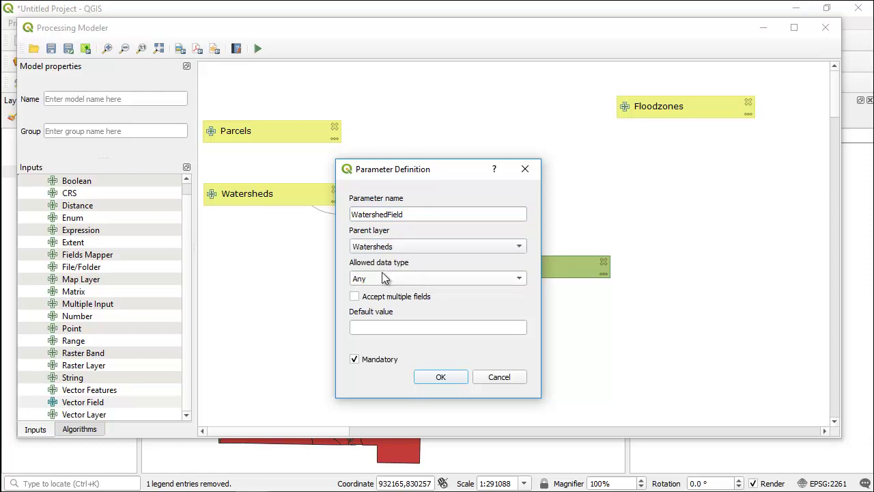
pyautogui.click(516, 278)
pyautogui.click(492, 305)
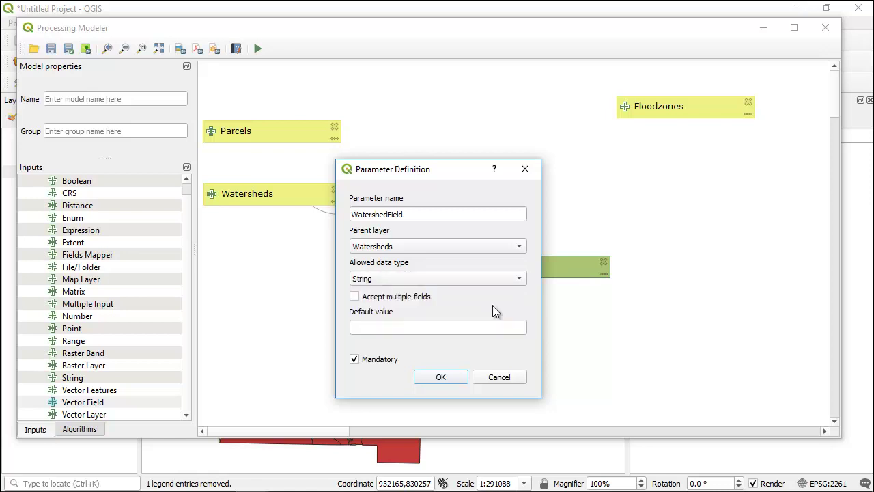
pyautogui.click(440, 382)
pyautogui.moveTo(224, 271); pyautogui.dragTo(292, 280)
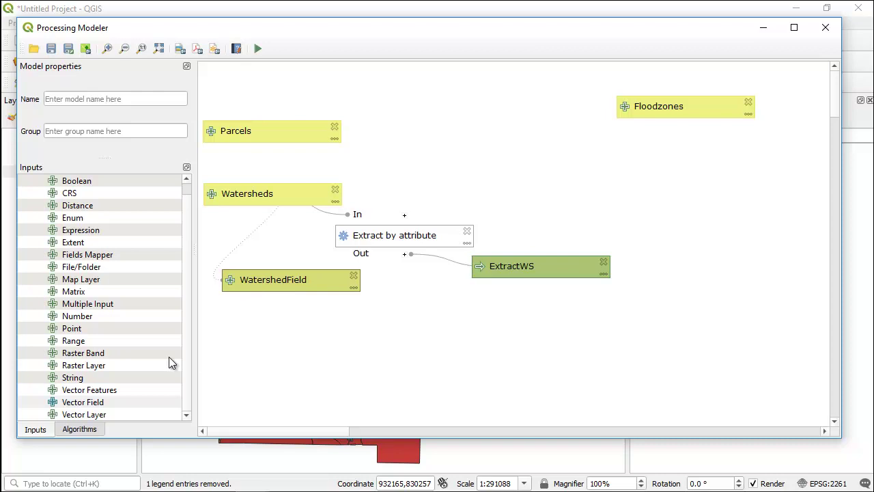
# Step: Add a mandatory string input named Watershed Name and place it directly below WatershedField
pyautogui.click(75, 380)
pyautogui.moveTo(75, 380); pyautogui.dragTo(250, 319)
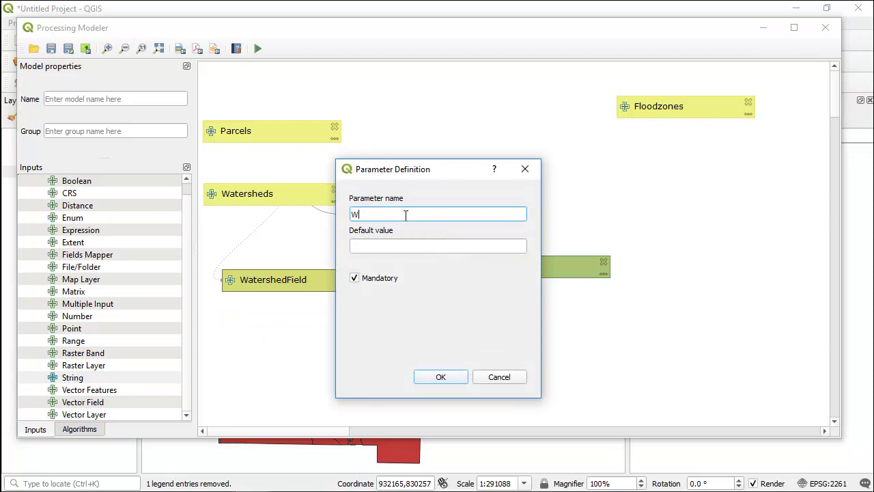
pyautogui.write('Watershed Name')
pyautogui.click(426, 377)
pyautogui.moveTo(252, 321); pyautogui.dragTo(275, 320)
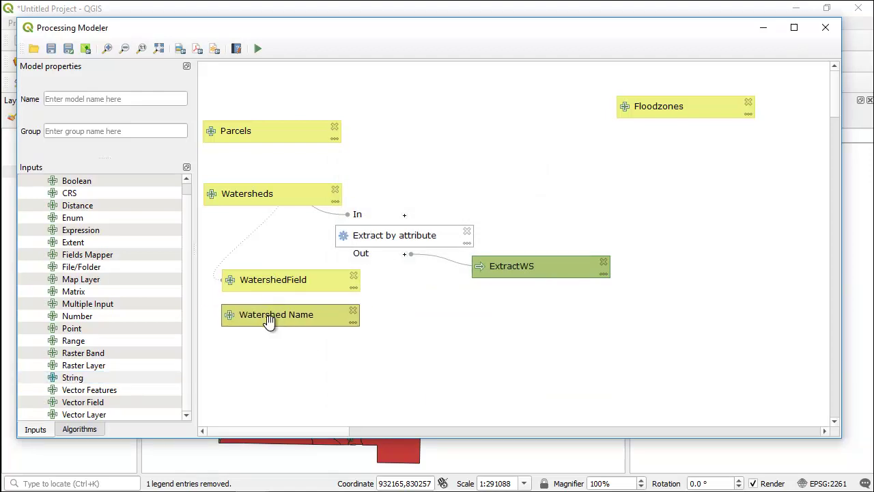
# Step: Set Extract by attribute to use WatershedField as its selection attribute and the model input Watershed Name as its value
pyautogui.doubleClick(386, 239)
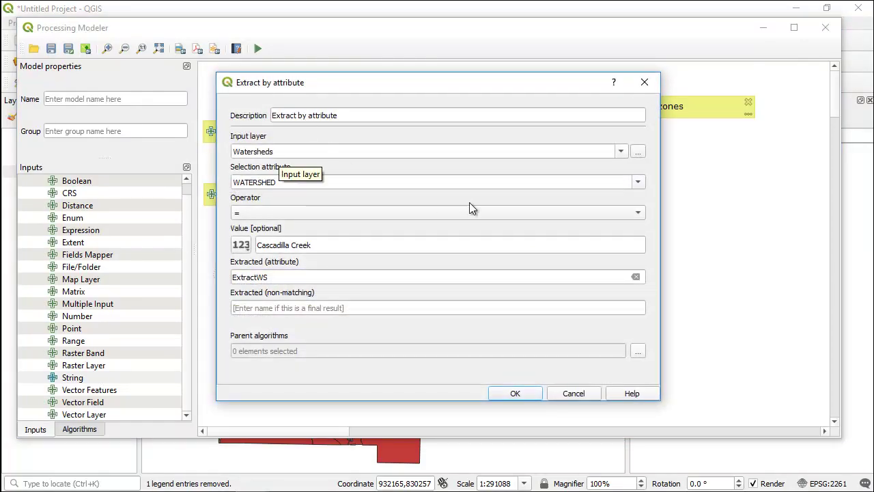
pyautogui.click(638, 183)
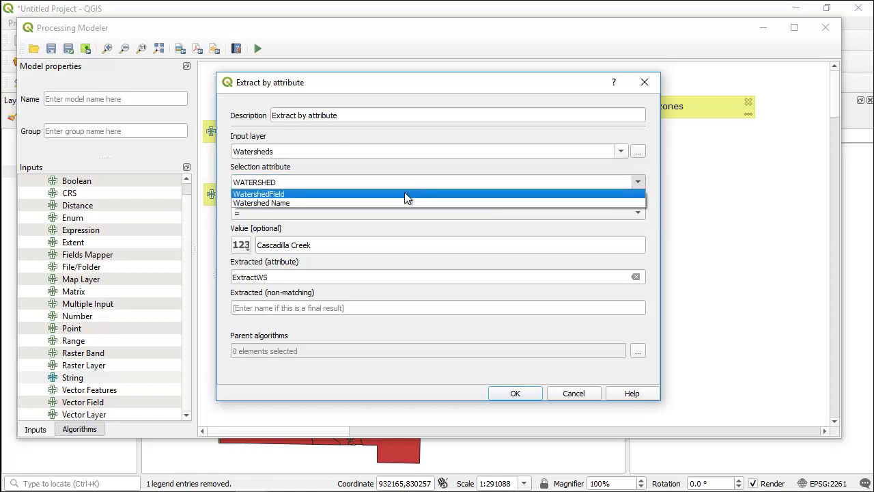
pyautogui.click(270, 195)
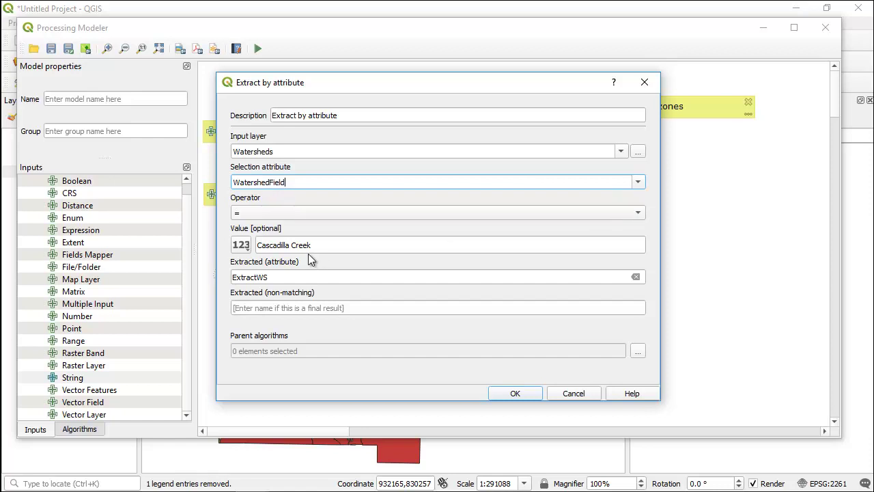
pyautogui.click(244, 246)
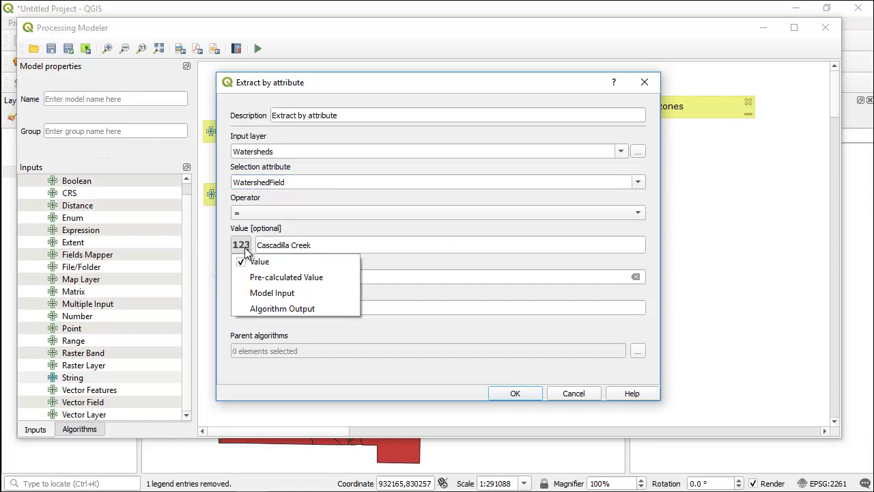
pyautogui.click(256, 299)
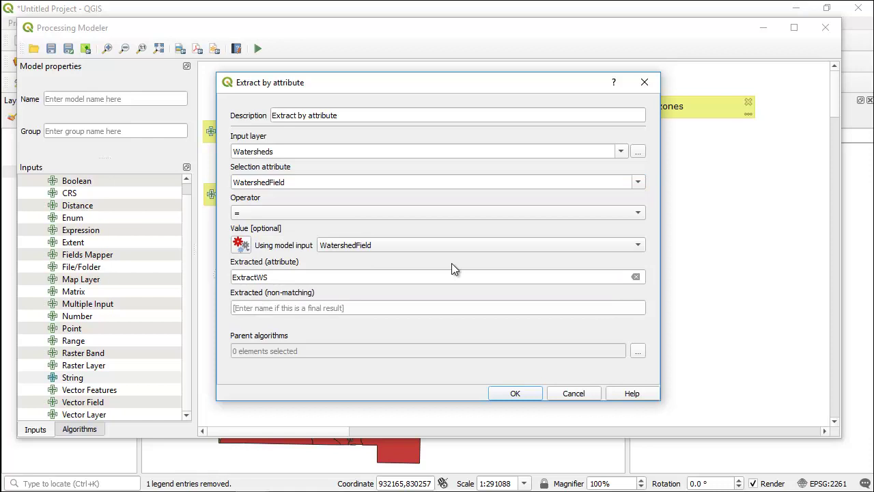
pyautogui.click(640, 246)
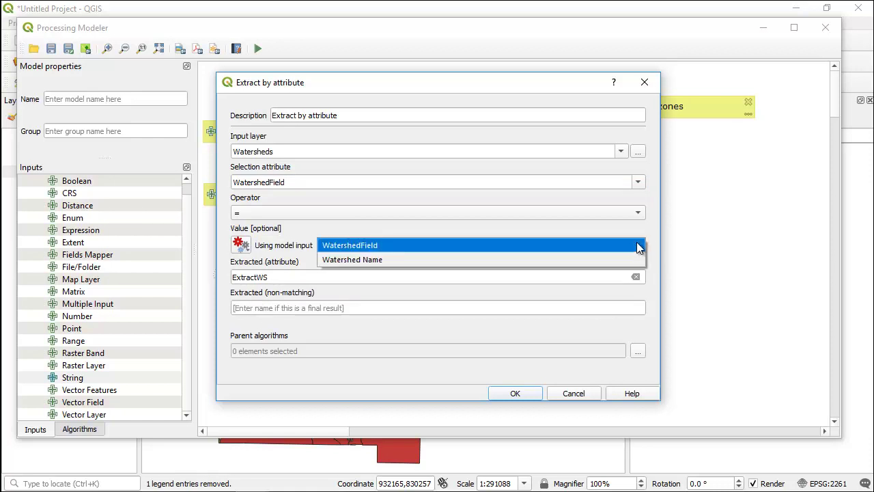
pyautogui.click(567, 260)
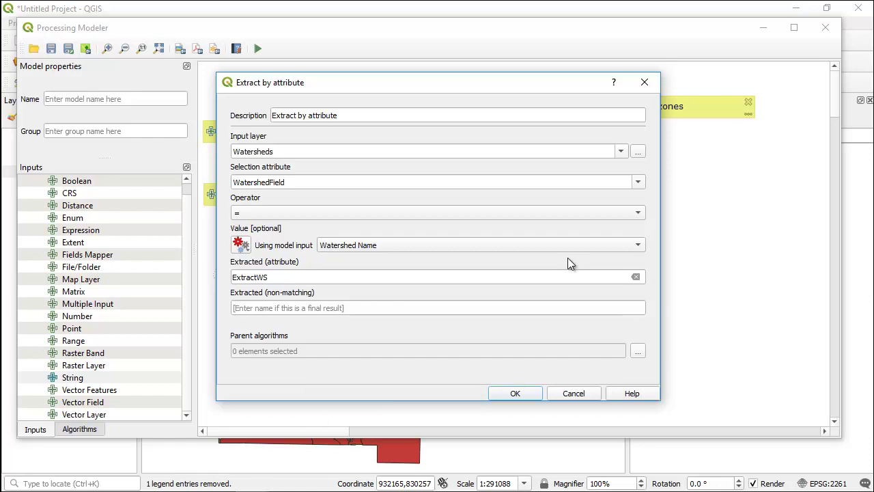
pyautogui.click(524, 394)
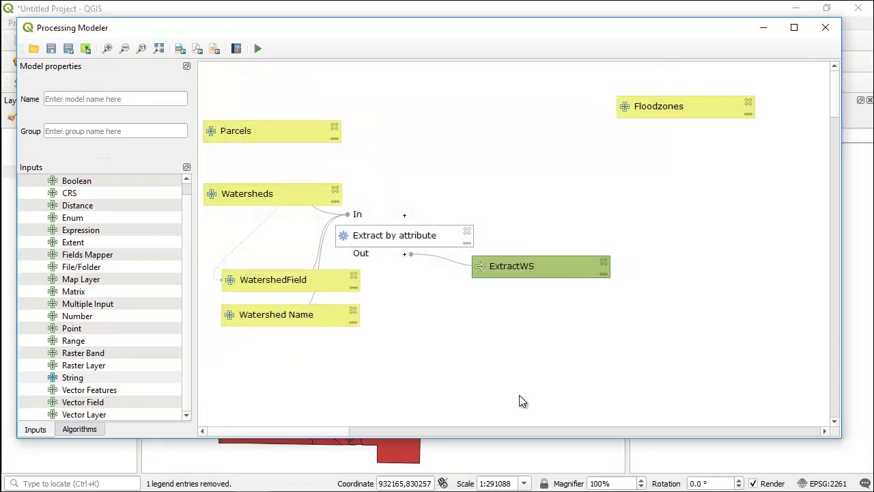
# Step: Open the model for a test run with parcels TCParcels as Parcels, watersheds_tomp as Watersheds, Floodzones as Floodzones and WATERSHED as WatershedField
pyautogui.click(257, 49)
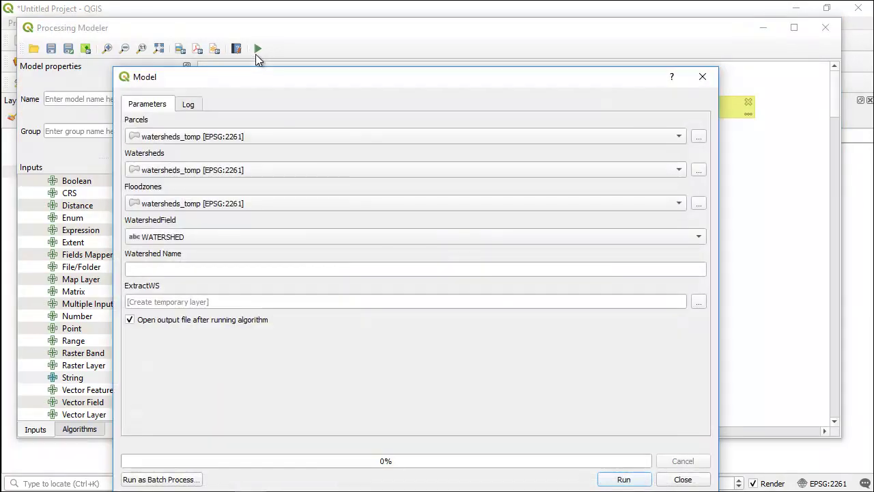
pyautogui.click(226, 139)
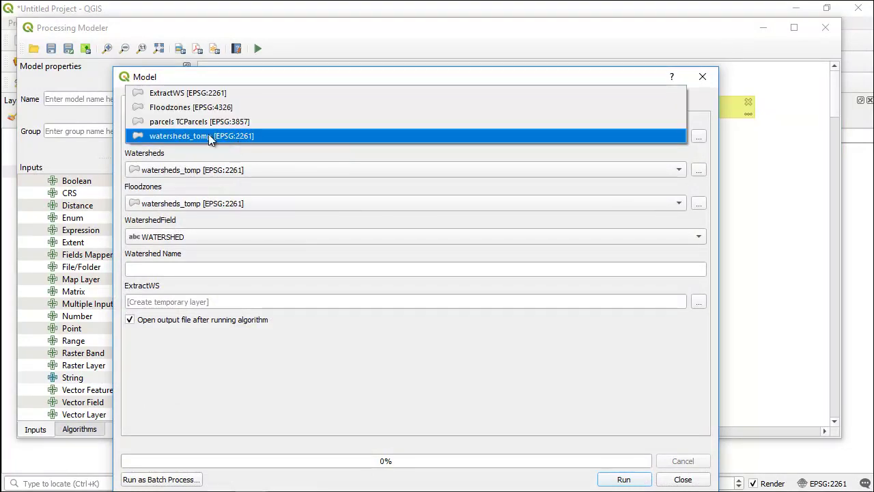
pyautogui.click(199, 124)
pyautogui.click(179, 203)
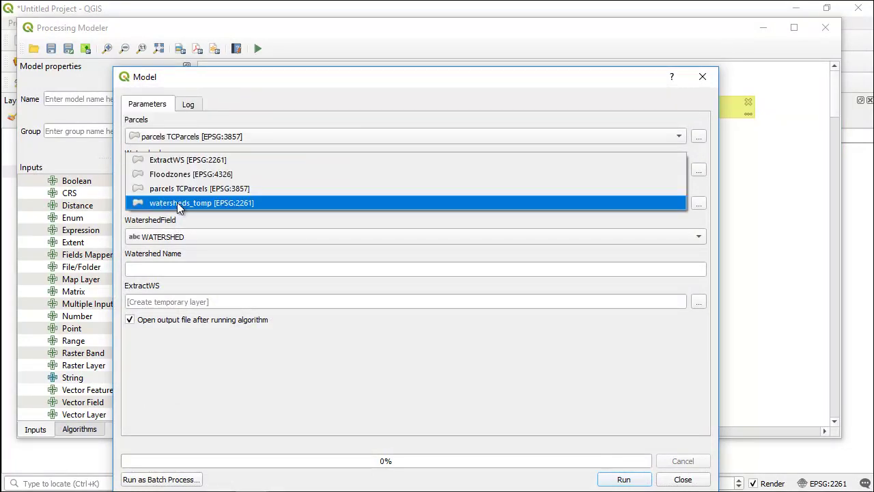
pyautogui.click(159, 179)
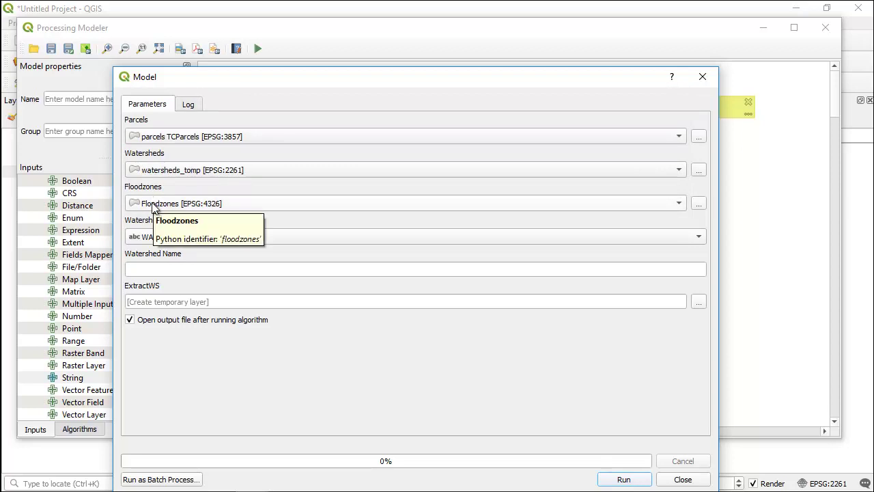
pyautogui.click(154, 239)
pyautogui.click(170, 237)
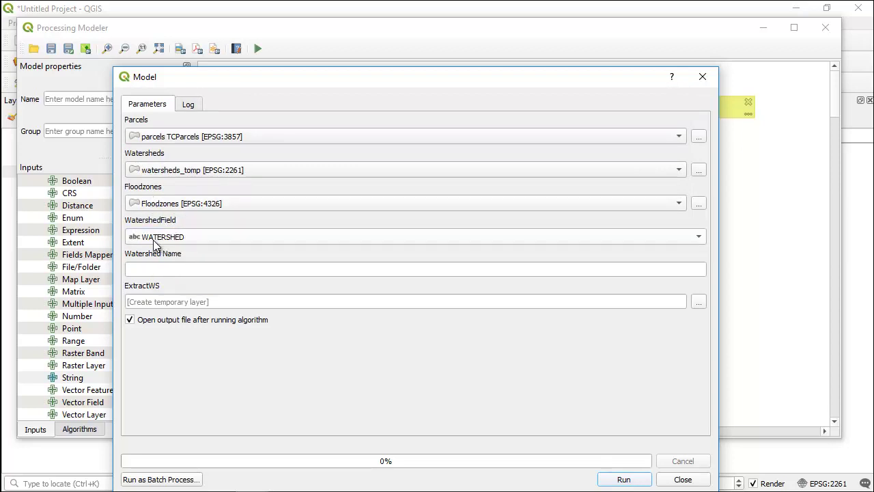
pyautogui.click(700, 238)
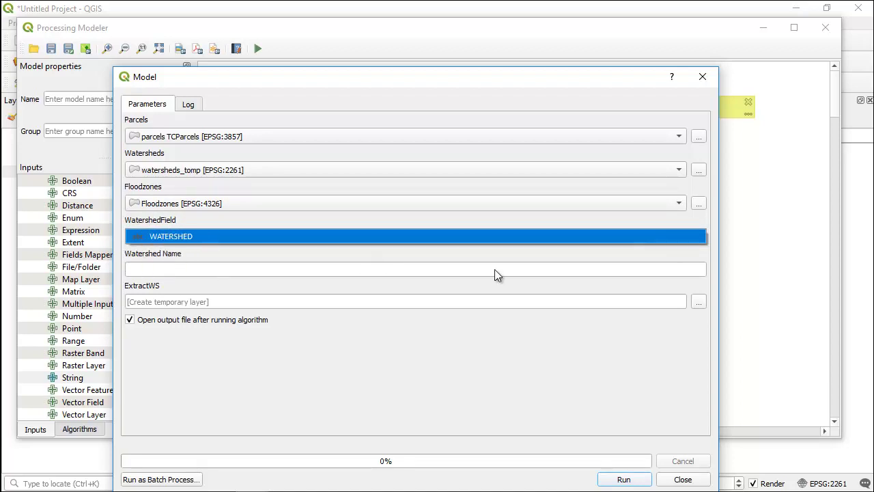
# Step: Set Watershed Name to Cascadilla Creek, run the model with a temporary ExtractWS output, and close the run dialog
pyautogui.click(583, 270)
pyautogui.write('Cascadil')
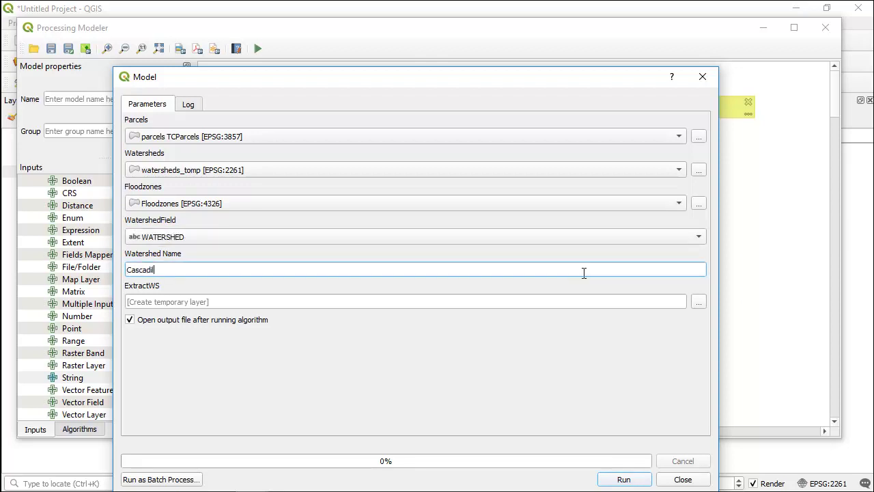
pyautogui.write('la Creek')
pyautogui.click(609, 481)
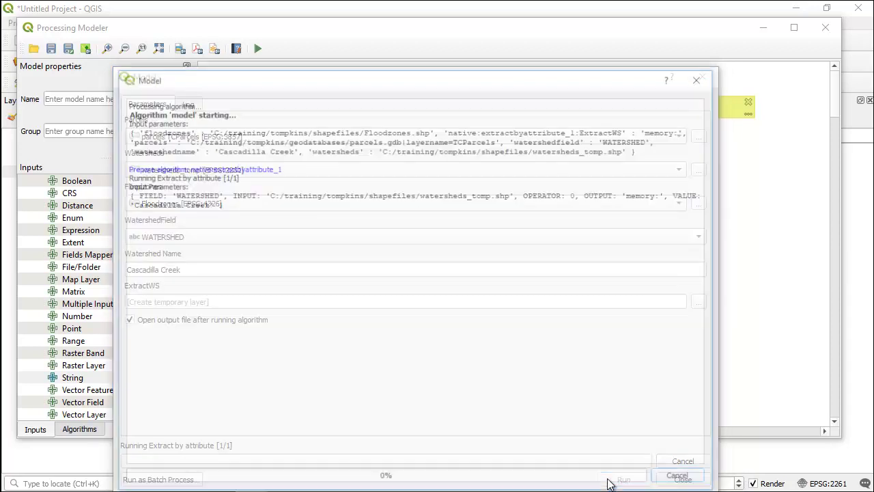
pyautogui.click(704, 77)
# Step: Switch to the main QGIS window and remove both temporary ExtractWS layers from the project
pyautogui.hotkey('alt', 'Tab')
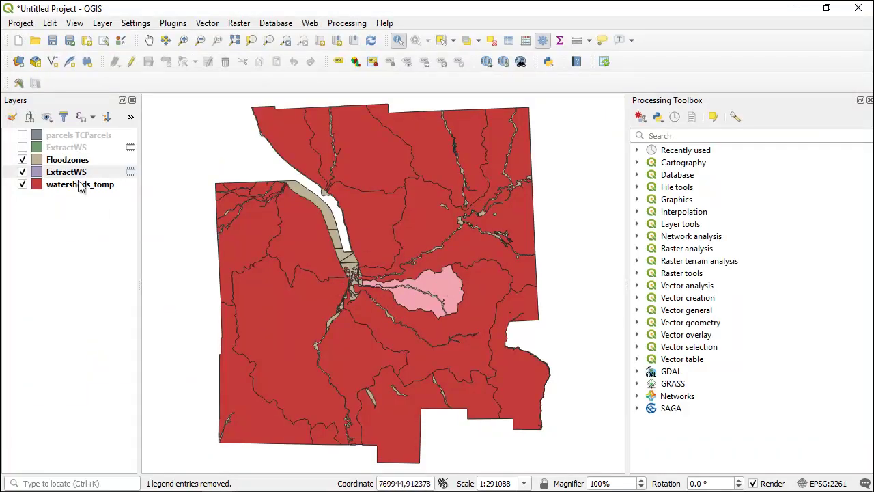
pyautogui.rightClick(62, 171)
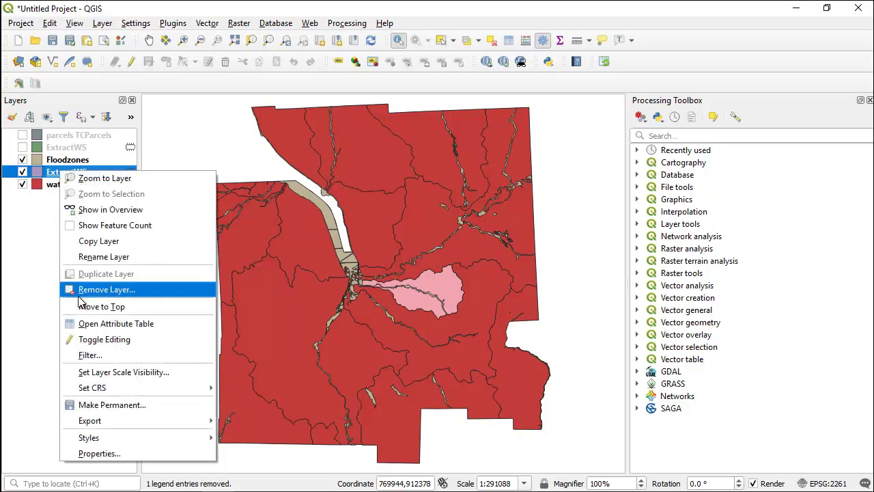
pyautogui.click(76, 291)
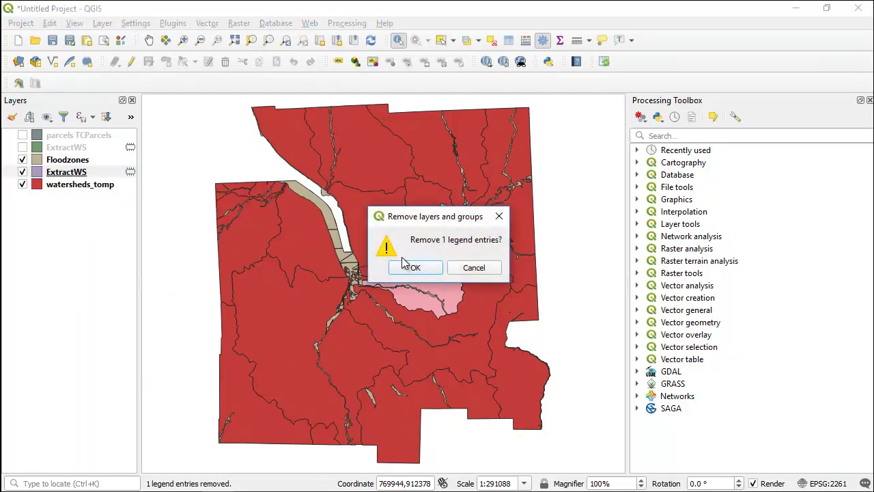
pyautogui.click(410, 267)
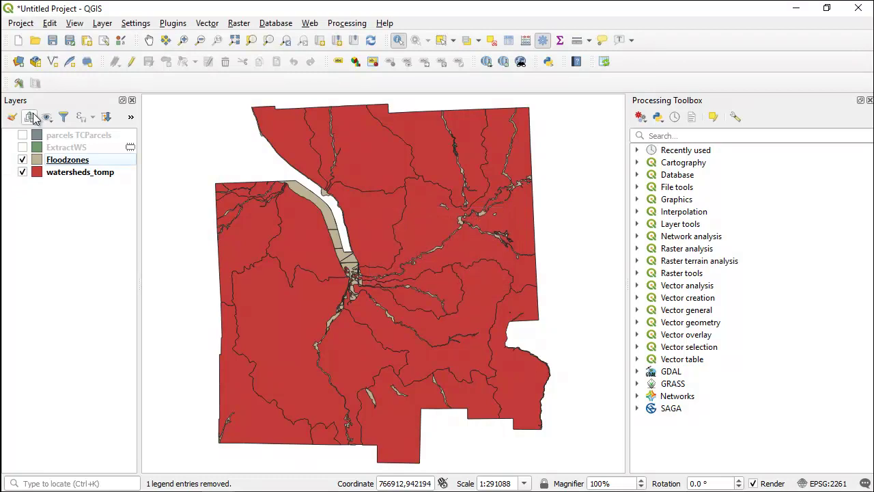
pyautogui.click(54, 149)
pyautogui.rightClick(53, 149)
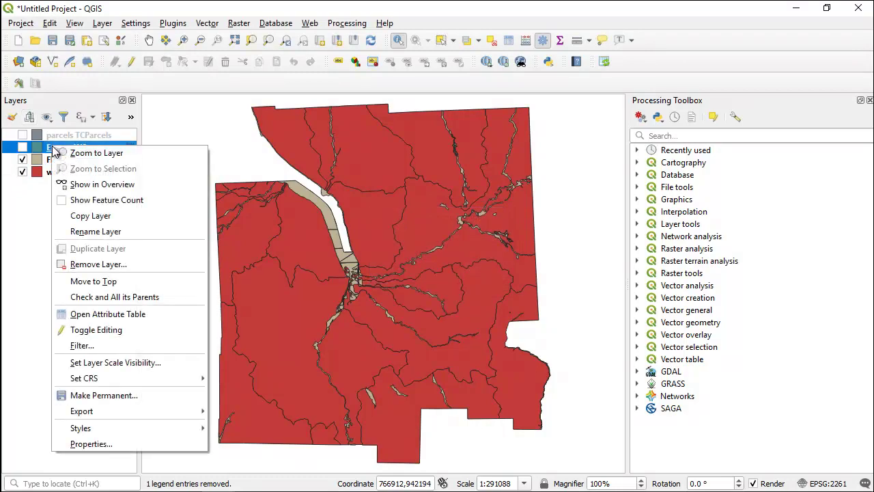
pyautogui.click(75, 264)
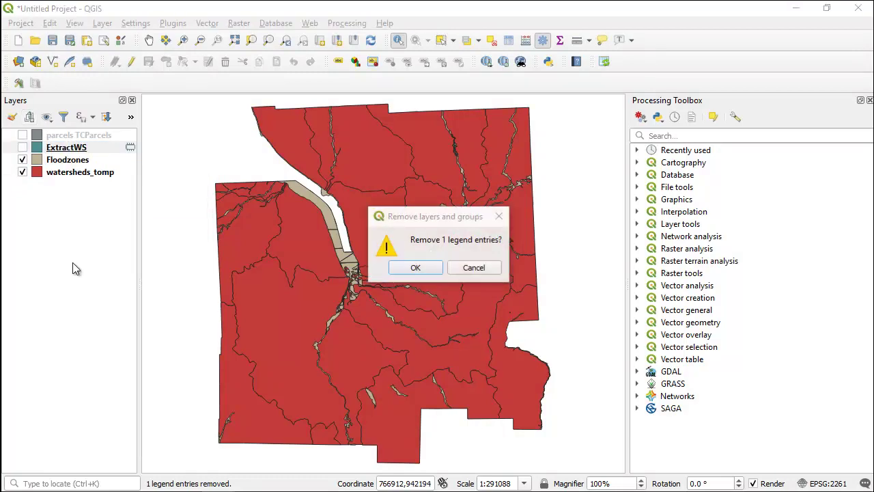
pyautogui.click(398, 267)
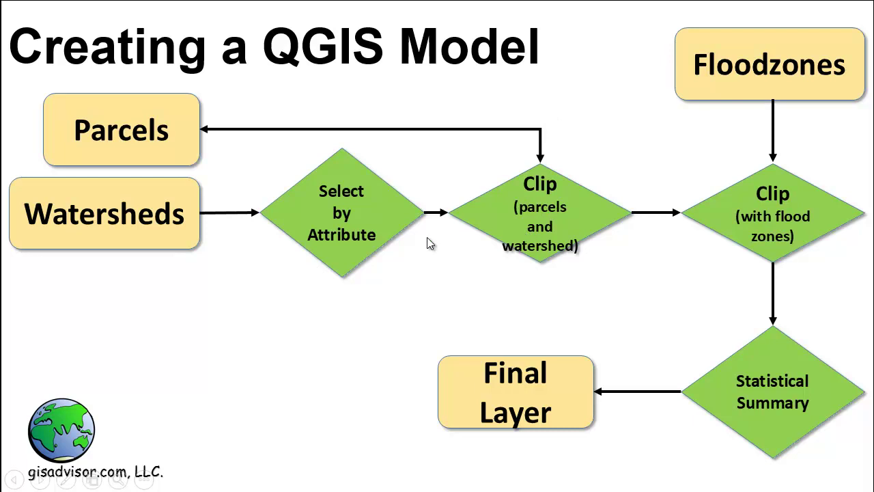
# Step: Return to the Processing Modeler and add the vector overlay Clip algorithm to the model, above and beyond Extract by attribute
pyautogui.hotkey('alt', 'Tab')
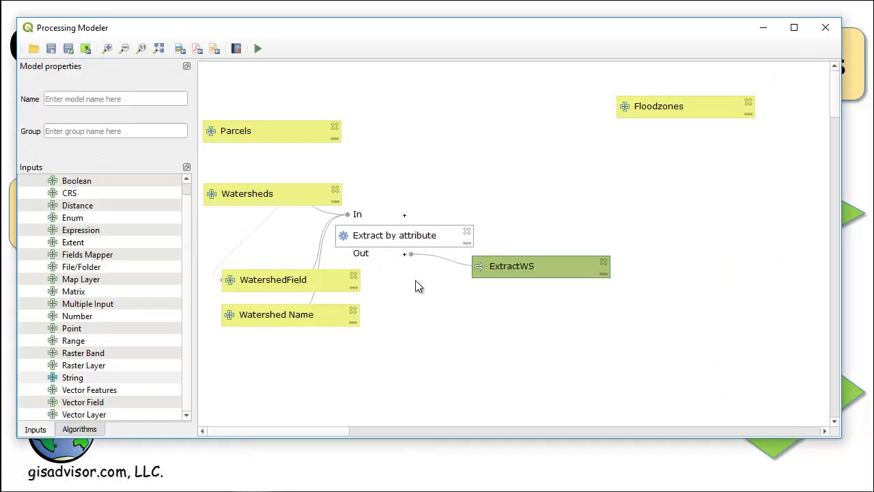
pyautogui.click(81, 428)
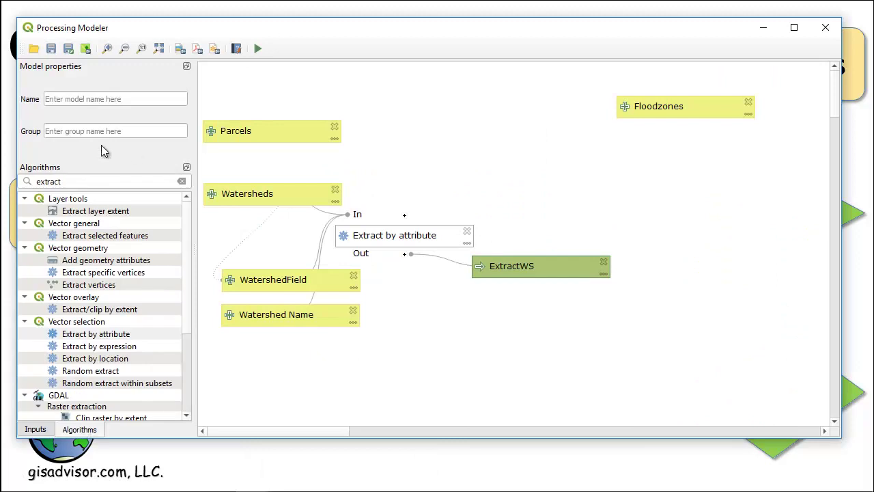
pyautogui.doubleClick(87, 182)
pyautogui.write('c')
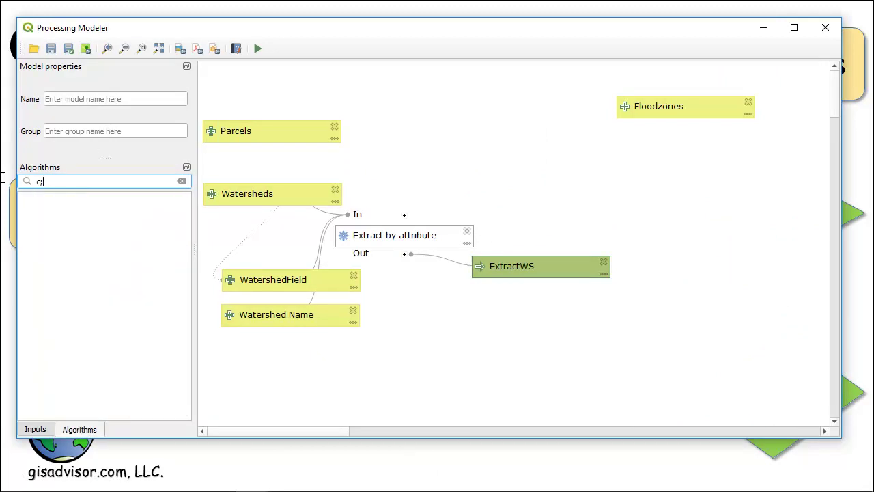
pyautogui.write('lip')
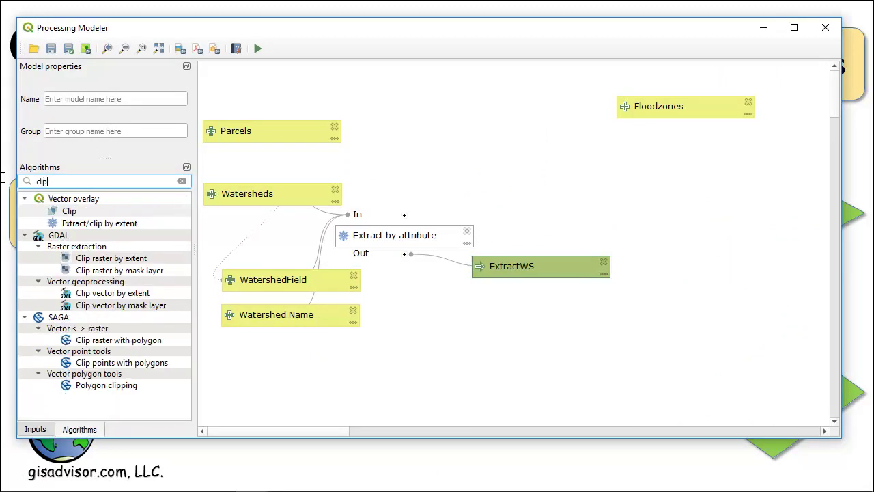
pyautogui.moveTo(68, 211); pyautogui.dragTo(505, 181)
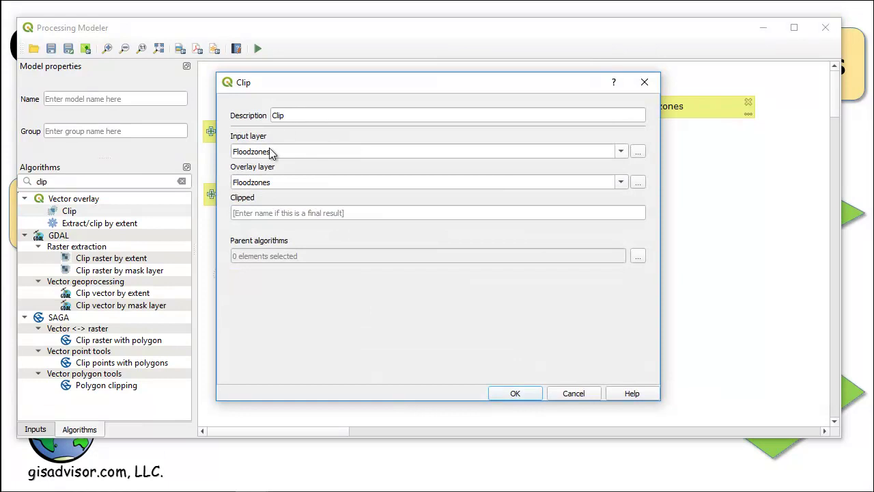
# Step: Set Clip's input layer to Parcels and its overlay layer to 'Extracted (attribute)' from algorithm 'Extract by attribute'
pyautogui.moveTo(326, 81); pyautogui.dragTo(371, 101)
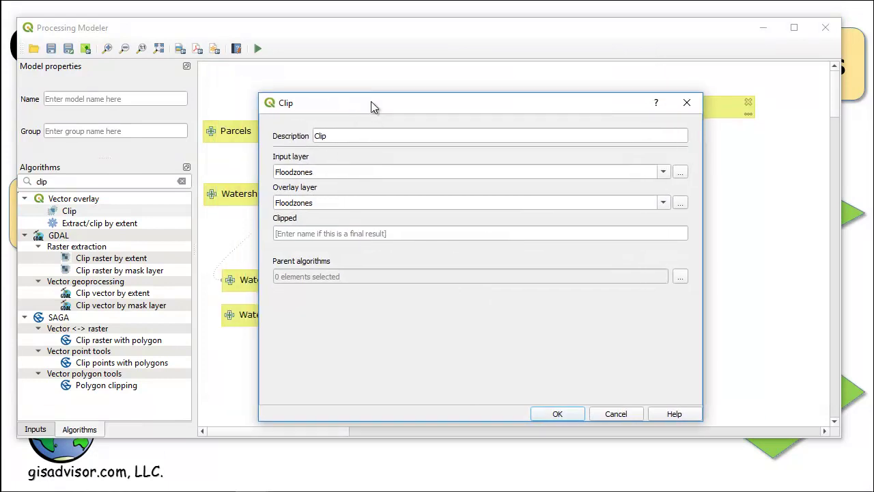
pyautogui.click(663, 176)
pyautogui.click(603, 193)
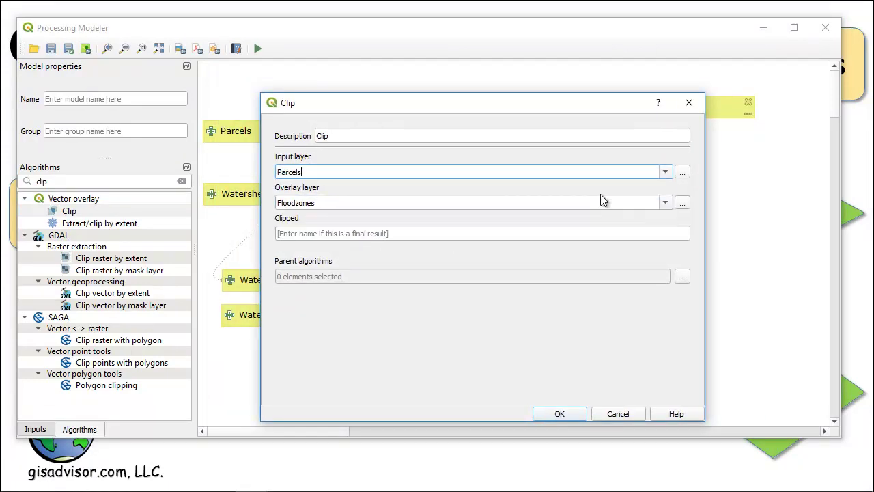
pyautogui.click(665, 206)
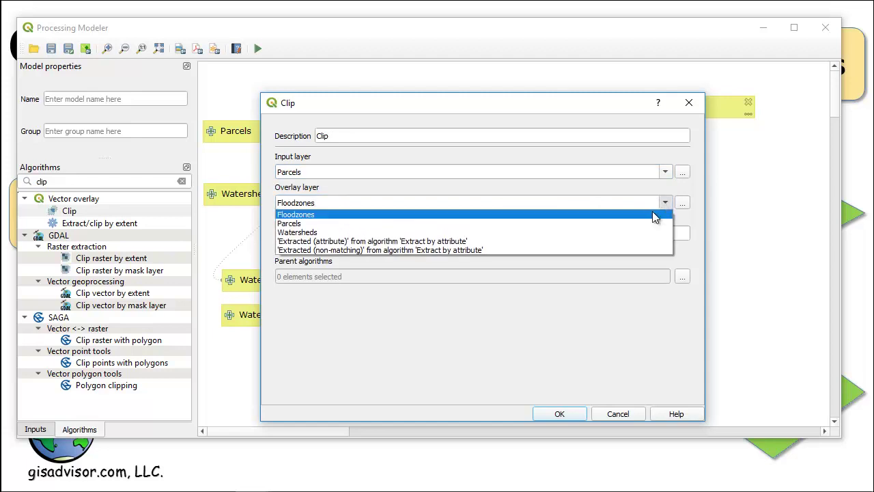
pyautogui.click(629, 232)
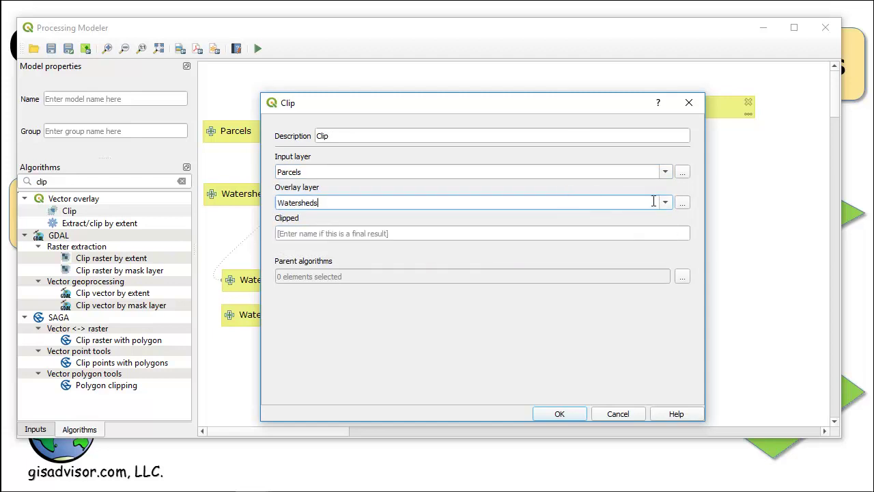
pyautogui.moveTo(570, 105); pyautogui.dragTo(594, 116)
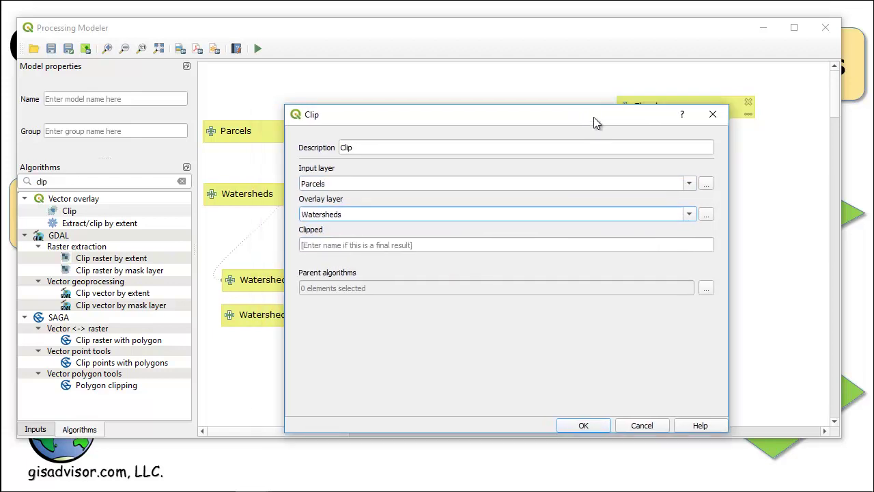
pyautogui.click(689, 217)
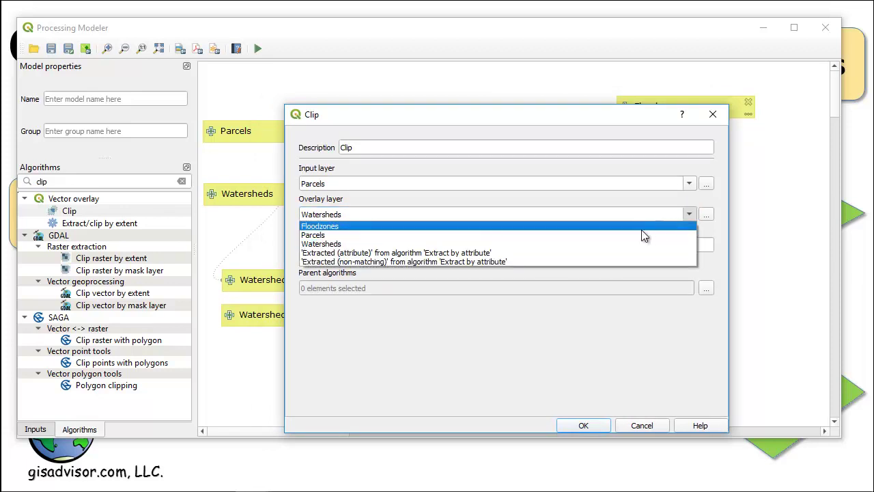
pyautogui.click(537, 254)
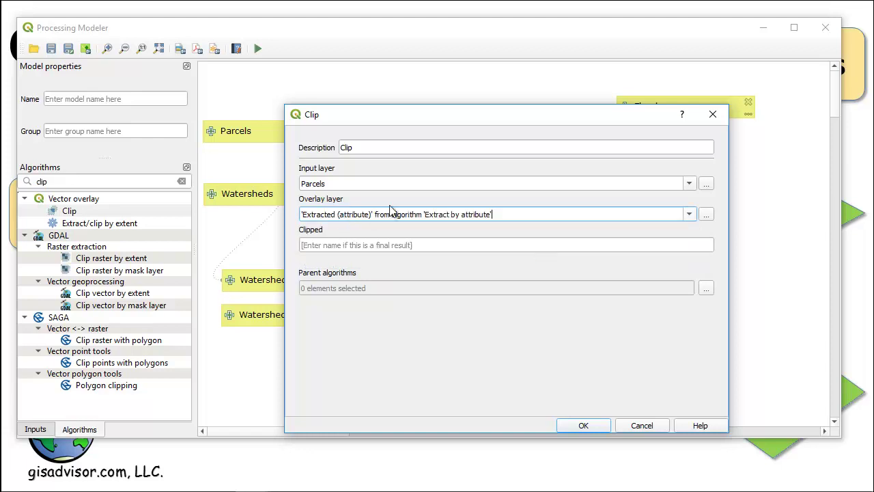
# Step: Name the Clip algorithm's clipped output PWclip and accept its settings
pyautogui.click(396, 245)
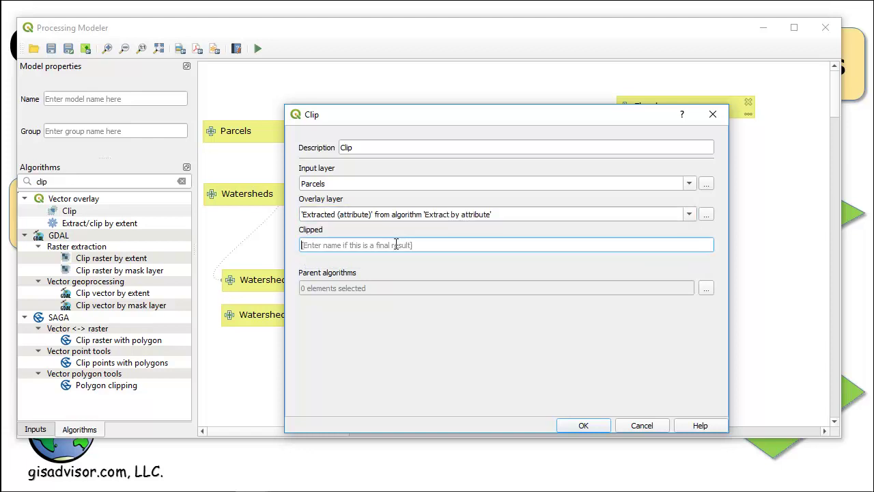
pyautogui.write('PWclip')
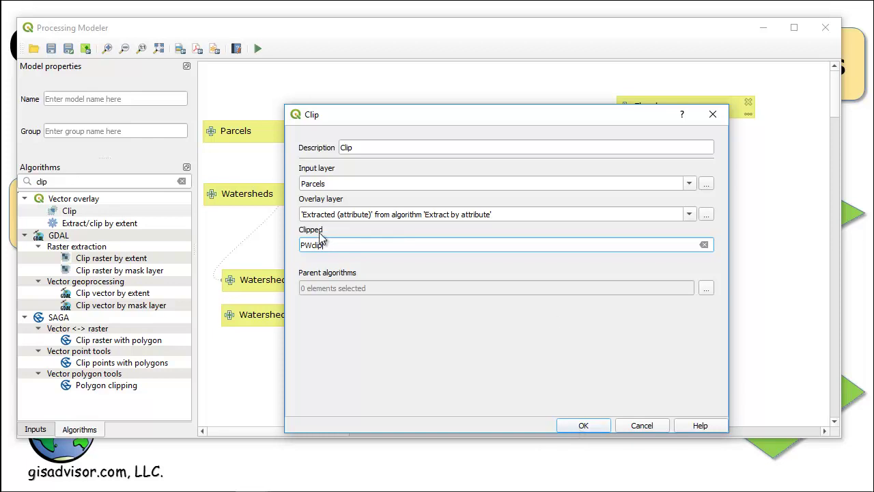
pyautogui.click(583, 425)
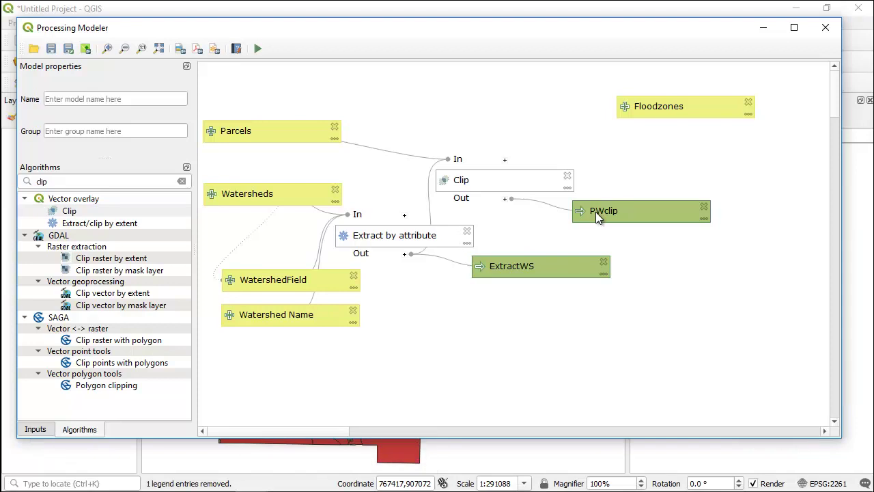
# Step: Start a test run of the model with Watersheds set to watersheds_tomp and Floodzones set to the Floodzones layer
pyautogui.click(258, 49)
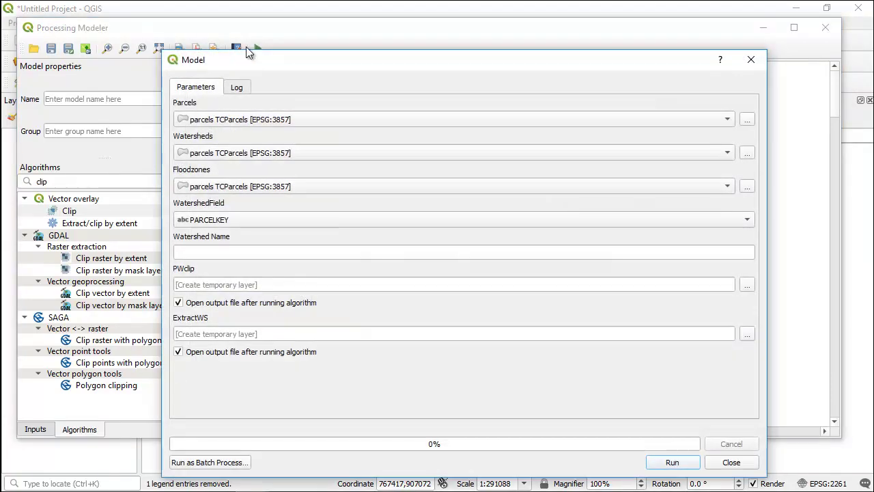
pyautogui.click(218, 154)
pyautogui.click(216, 166)
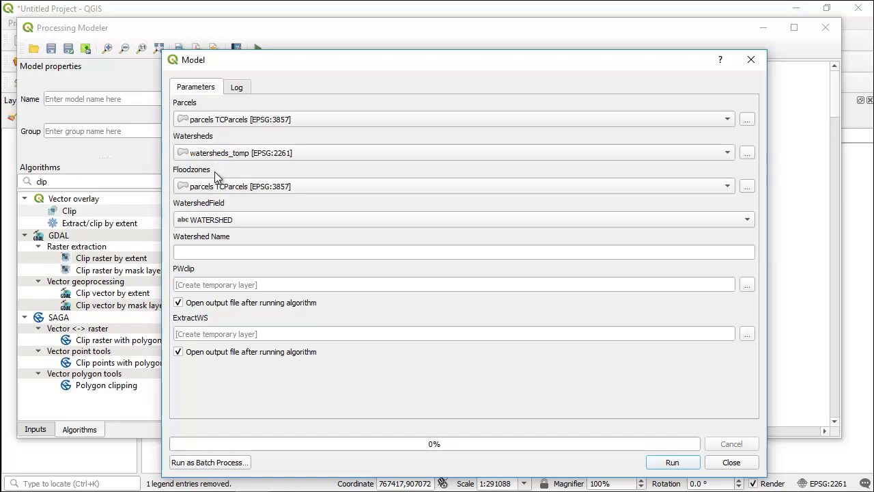
pyautogui.click(212, 187)
pyautogui.click(204, 172)
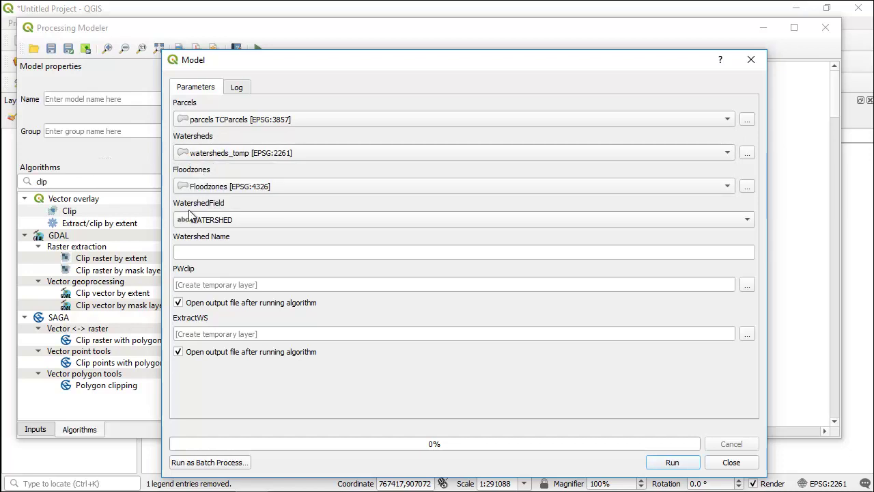
# Step: Keep WATERSHED as the WatershedField, enter Cascadilla Creek as the Watershed Name, and run the model with temporary outputs
pyautogui.click(200, 220)
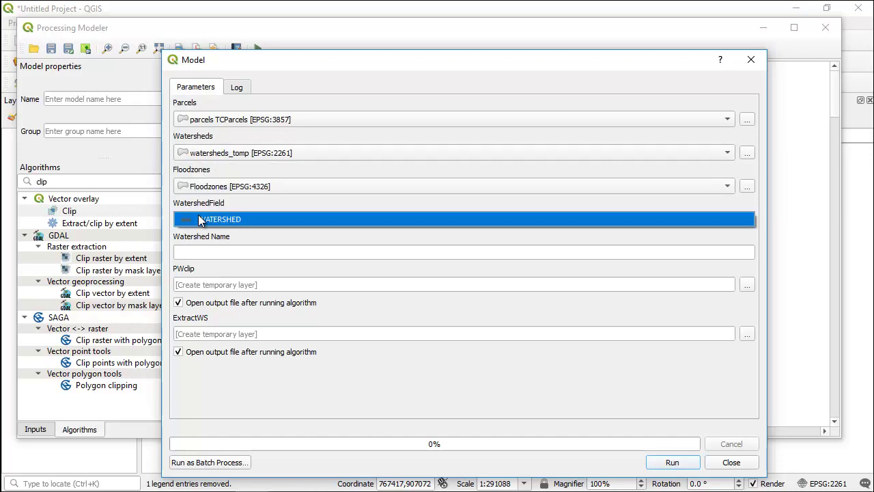
pyautogui.click(223, 253)
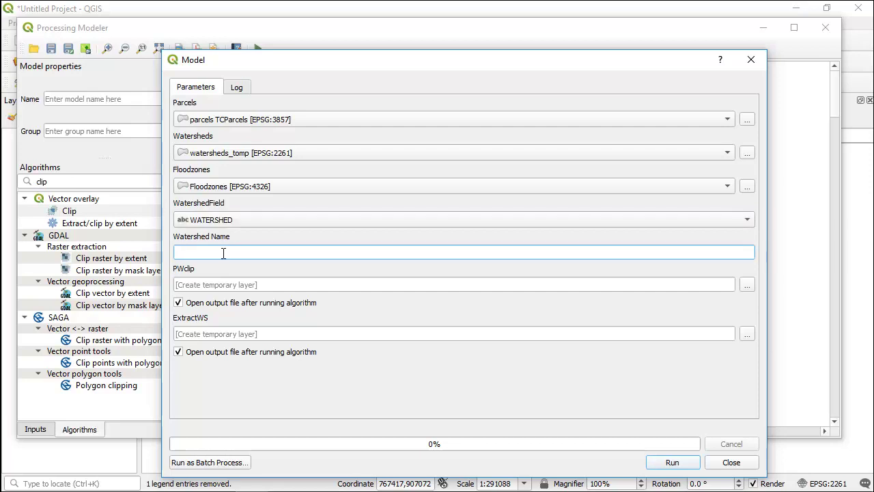
pyautogui.write('Cascadilla Creek')
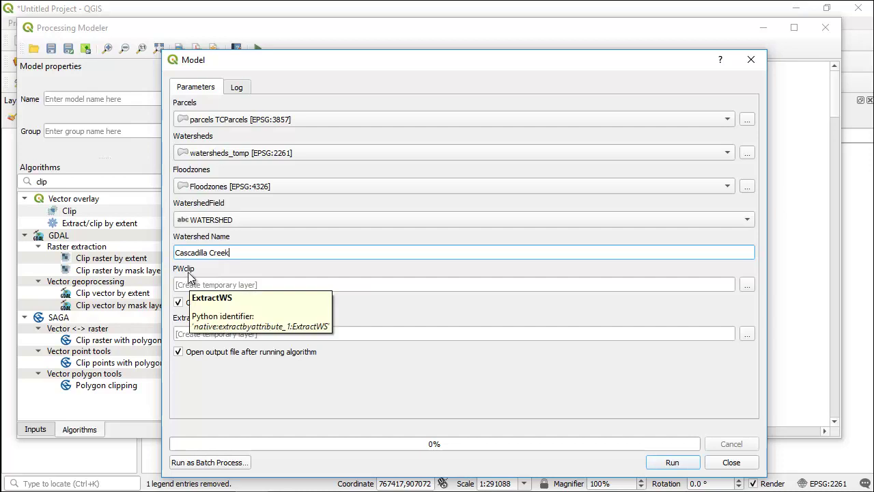
pyautogui.click(661, 463)
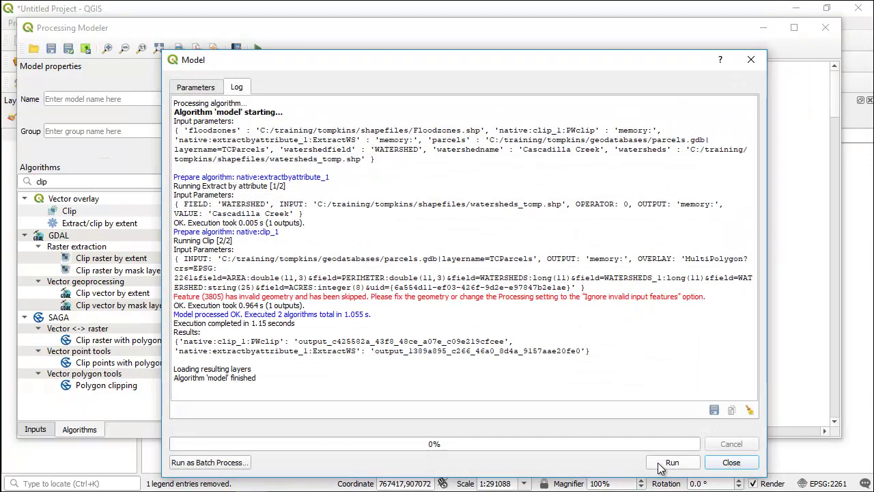
pyautogui.click(717, 465)
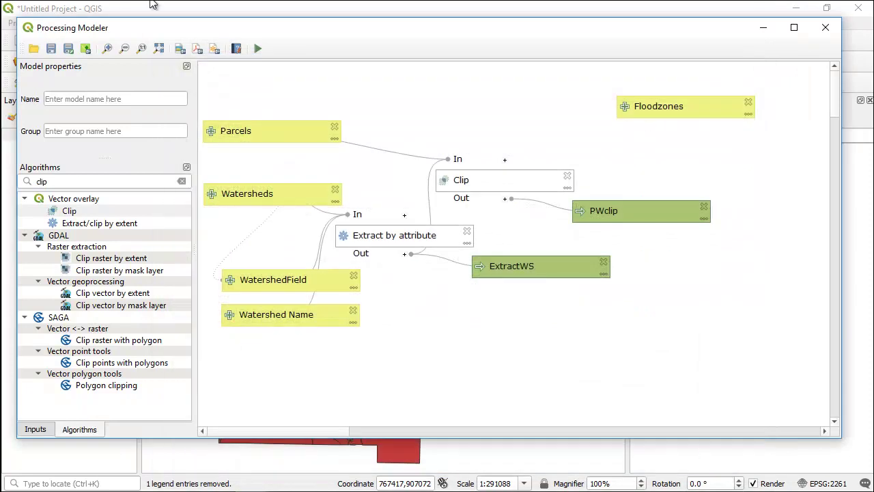
# Step: Switch to the main QGIS window and toggle the PWclip and ExtractWS layers' visibility to examine the clipped parcels against the watershed
pyautogui.click(123, 6)
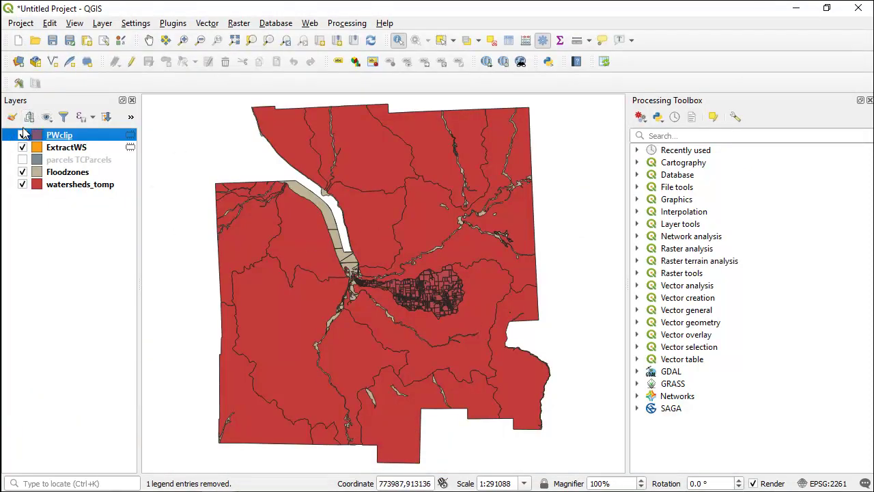
pyautogui.click(23, 135)
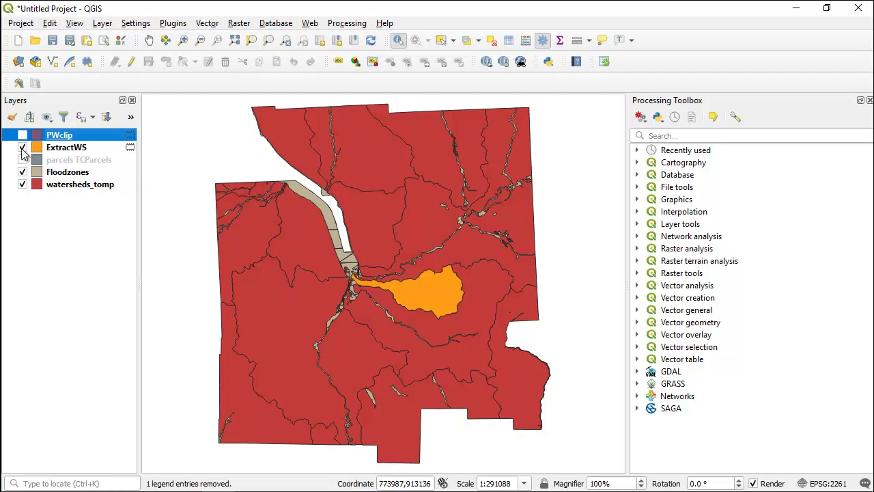
pyautogui.click(22, 149)
pyautogui.click(22, 148)
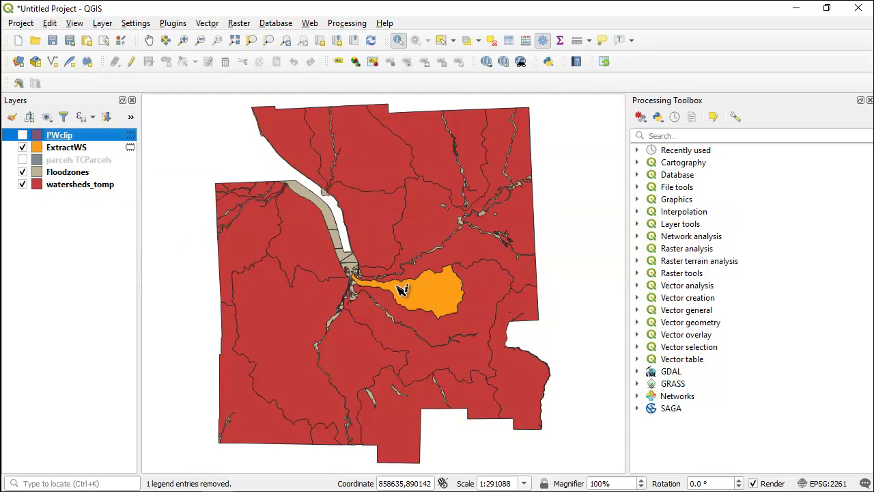
pyautogui.click(23, 136)
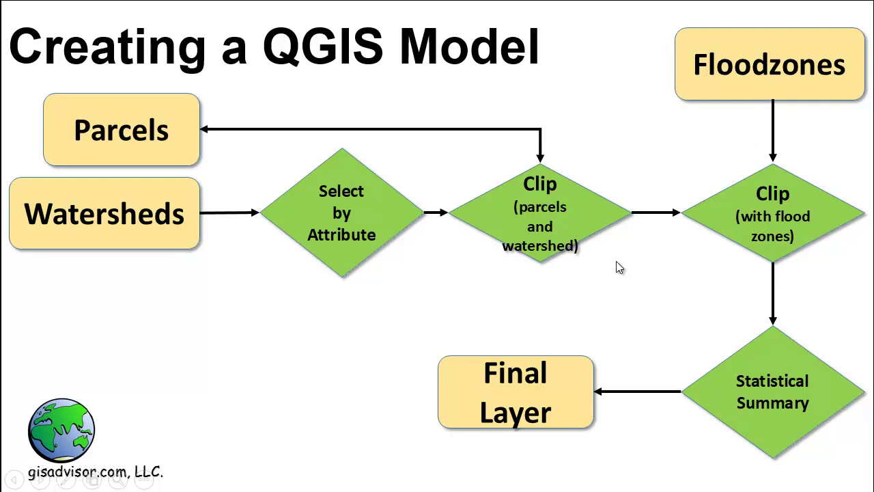
# Step: Return to the Processing Modeler and add a second Clip algorithm with 'Clipped' from algorithm 'Clip' as input and Floodzones as overlay
pyautogui.hotkey('alt', 'Tab')
pyautogui.moveTo(70, 211); pyautogui.dragTo(691, 262)
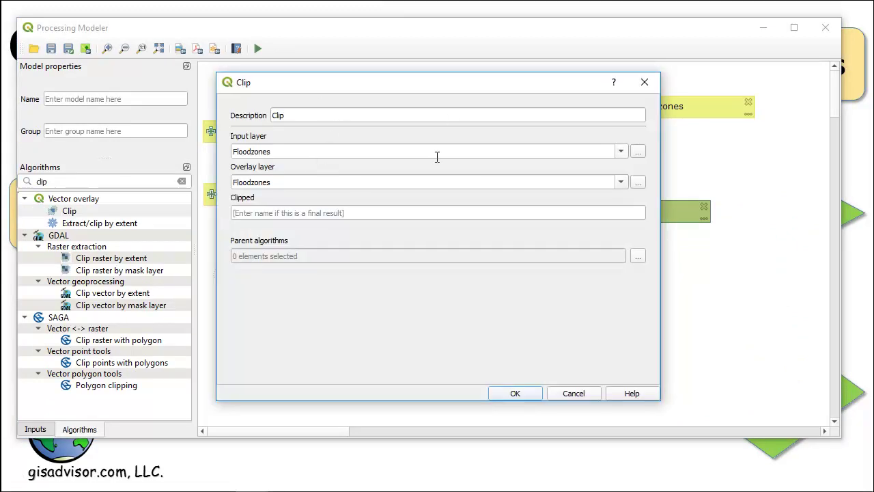
pyautogui.moveTo(409, 82); pyautogui.dragTo(325, 86)
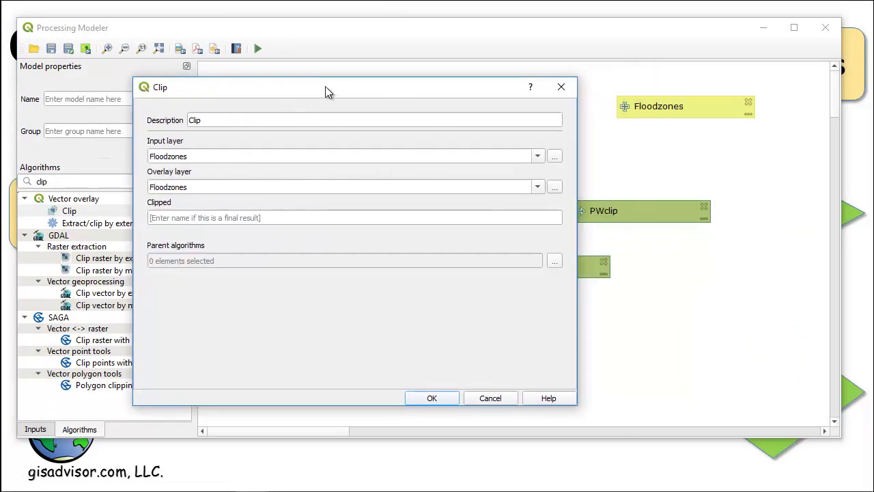
pyautogui.click(537, 158)
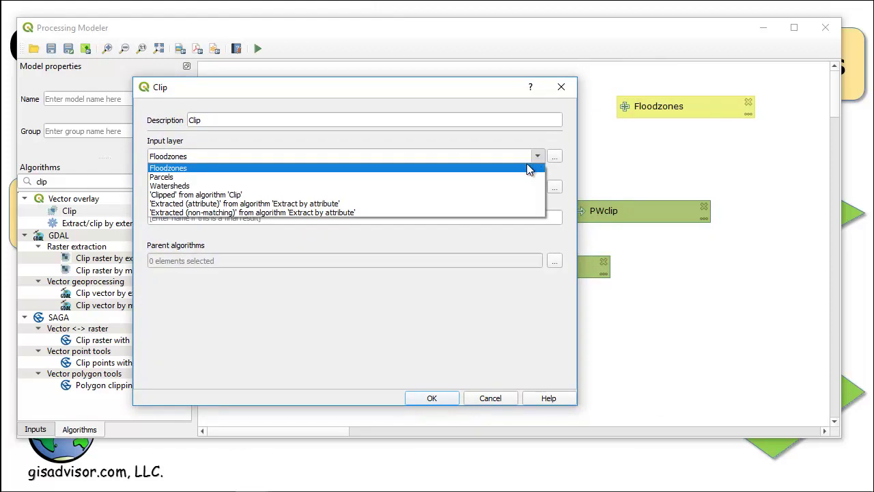
pyautogui.click(498, 198)
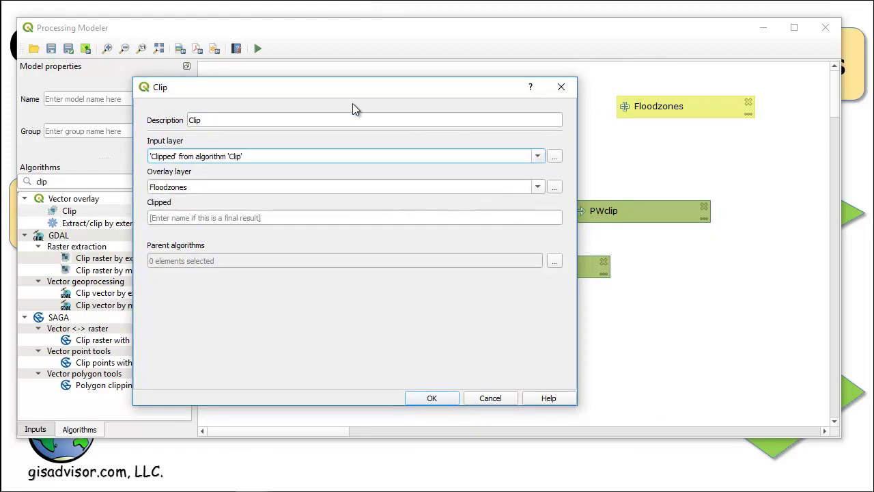
# Step: Describe the second Clip algorithm as 'Clip with Floodzones' and accept its settings
pyautogui.moveTo(344, 88); pyautogui.dragTo(256, 165)
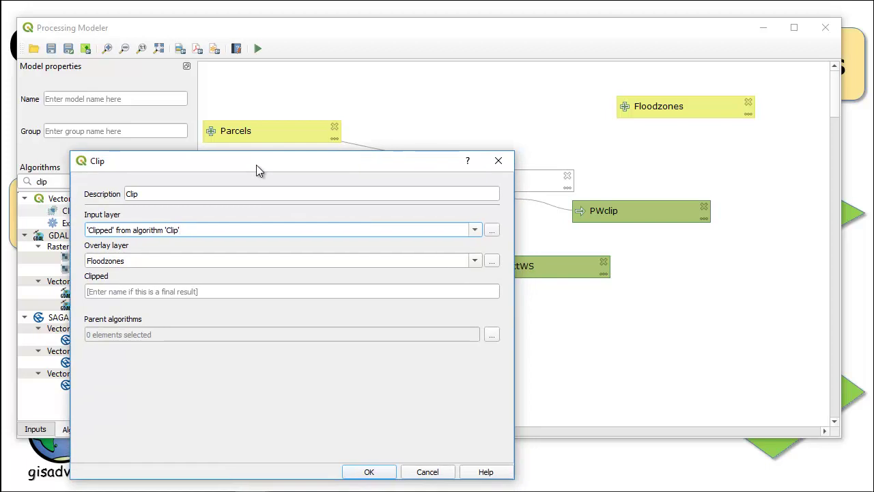
pyautogui.click(145, 193)
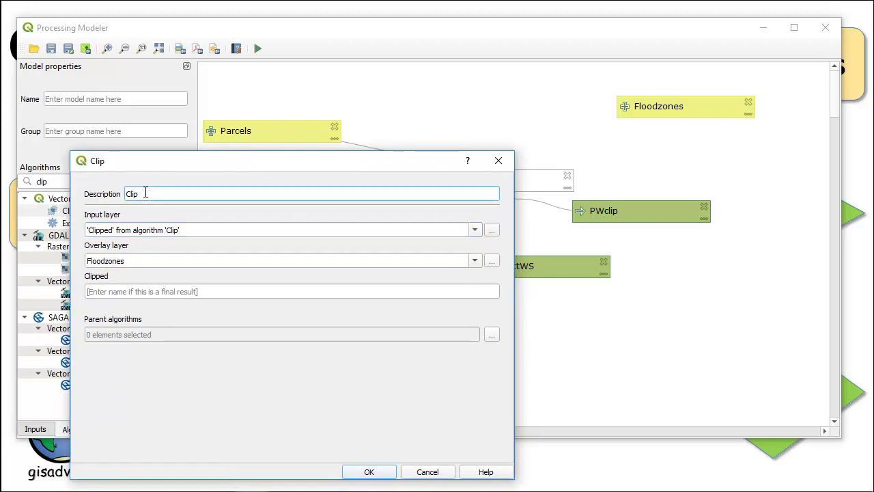
pyautogui.write('with Floodzones')
pyautogui.click(357, 472)
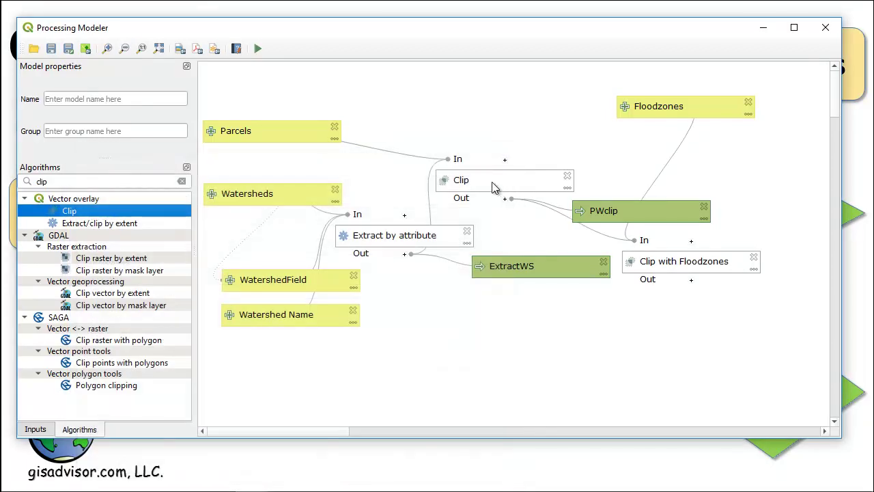
# Step: Change the first Clip algorithm's description to 'Clip with Watershed and Parcels'
pyautogui.doubleClick(493, 184)
pyautogui.click(335, 115)
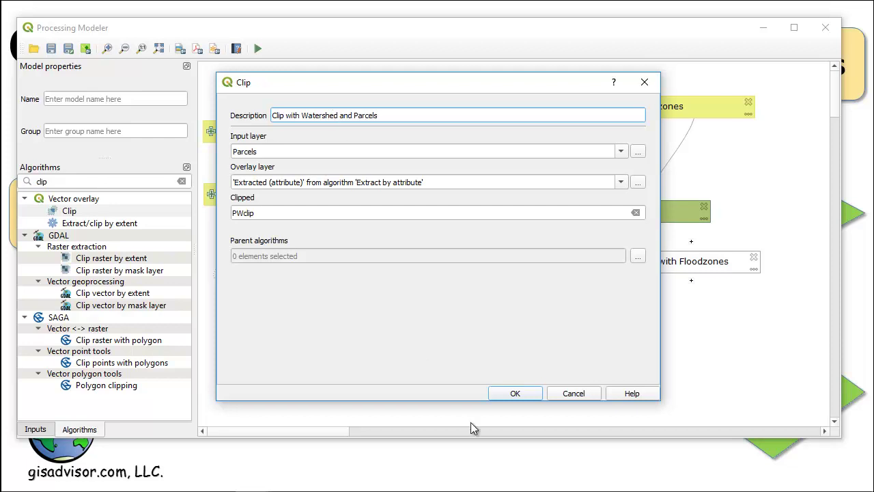
pyautogui.click(509, 394)
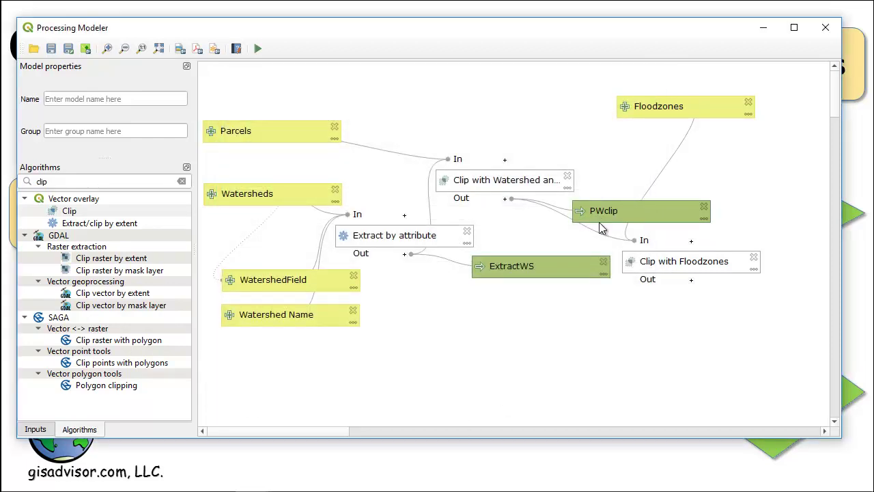
# Step: Name the clipped output of Clip with Floodzones ParFloodClip and place the output box below that algorithm
pyautogui.doubleClick(660, 263)
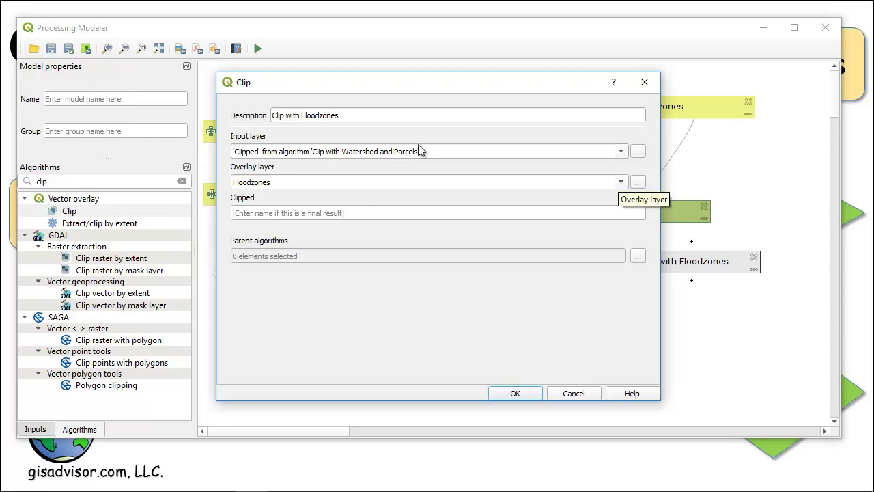
pyautogui.click(291, 212)
pyautogui.write('ParFloodClip')
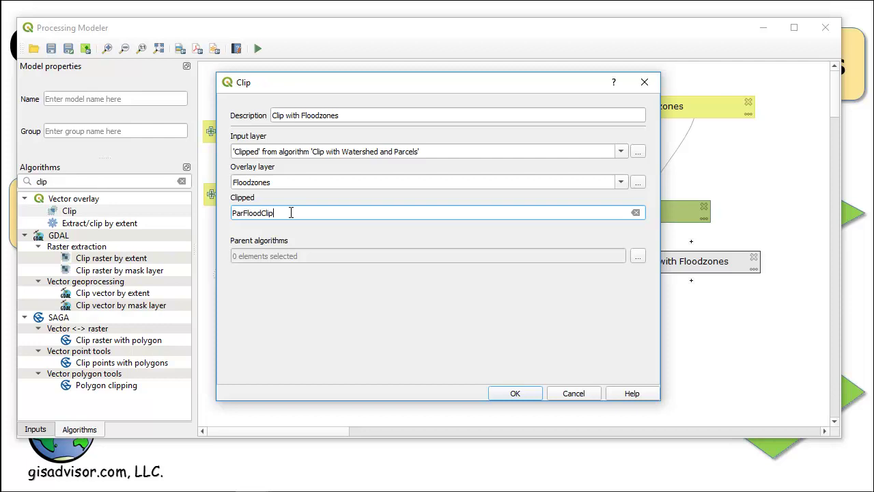
pyautogui.click(515, 394)
pyautogui.moveTo(776, 298); pyautogui.dragTo(621, 336)
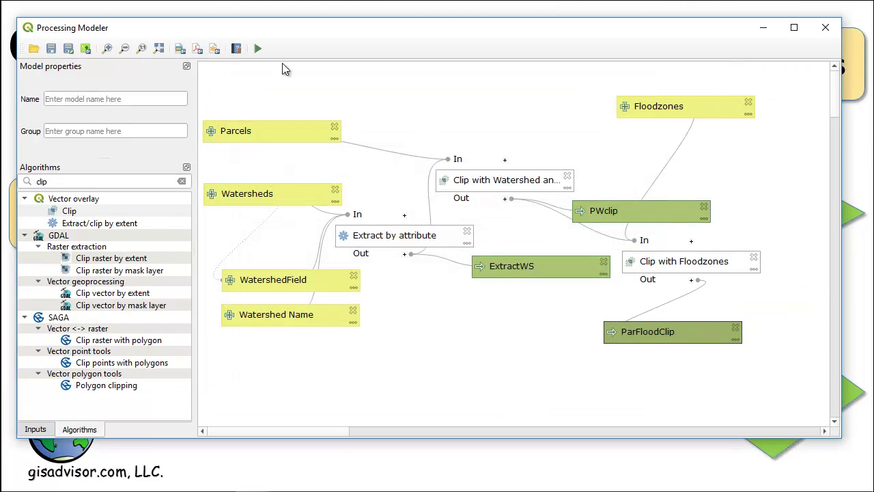
# Step: Start another model run with Parcels set to parcels TCParcels, Watersheds to watersheds_tomp and Floodzones to the Floodzones layer
pyautogui.click(257, 50)
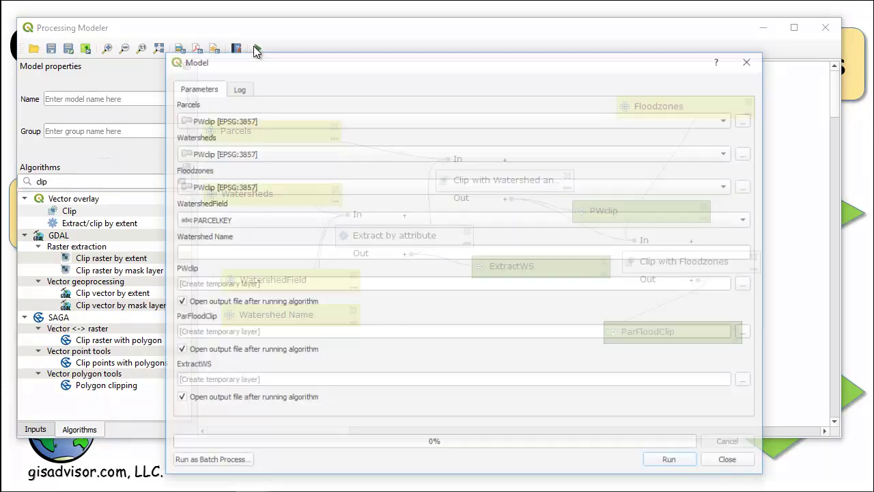
pyautogui.click(283, 123)
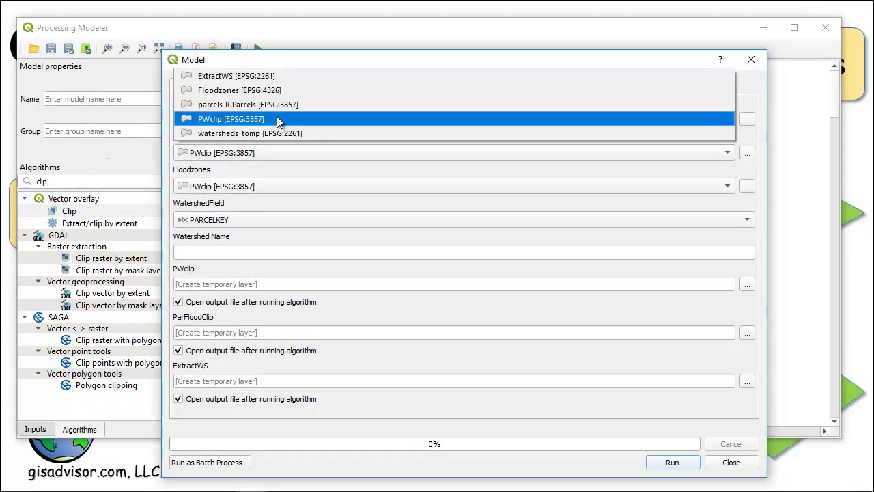
pyautogui.click(270, 102)
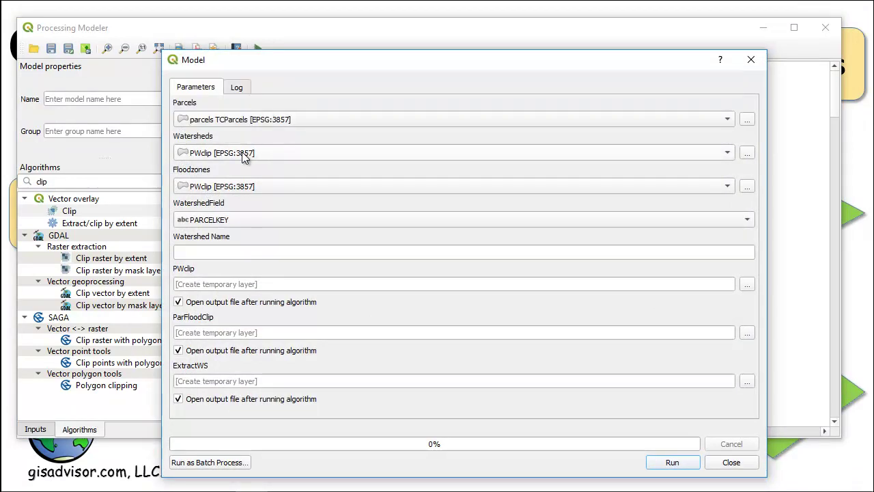
pyautogui.click(243, 155)
pyautogui.click(244, 167)
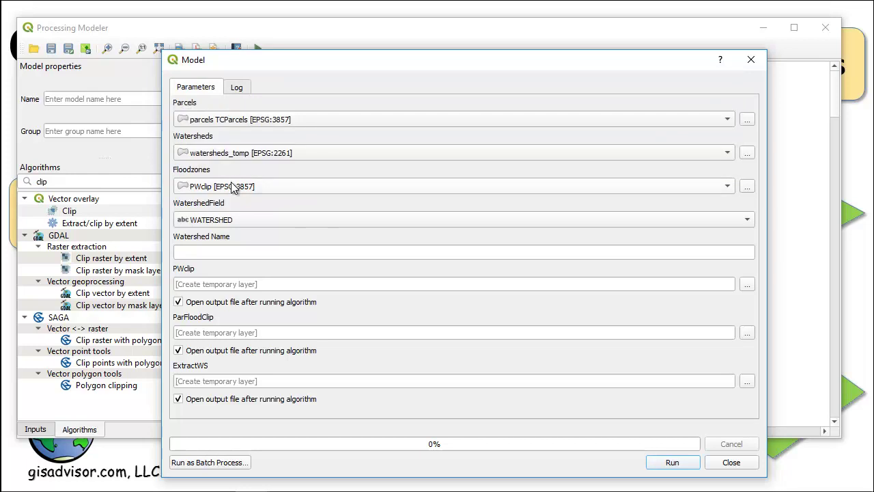
pyautogui.click(232, 188)
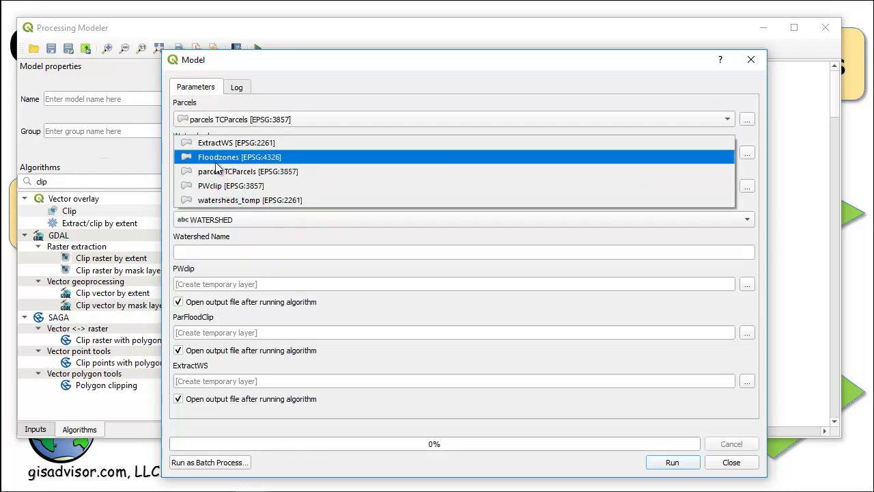
pyautogui.click(216, 163)
# Step: Enter Cascadilla Creek as the Watershed Name, run the model with temporary outputs, and close the run dialog
pyautogui.click(211, 255)
pyautogui.write('Cascadilla Creek')
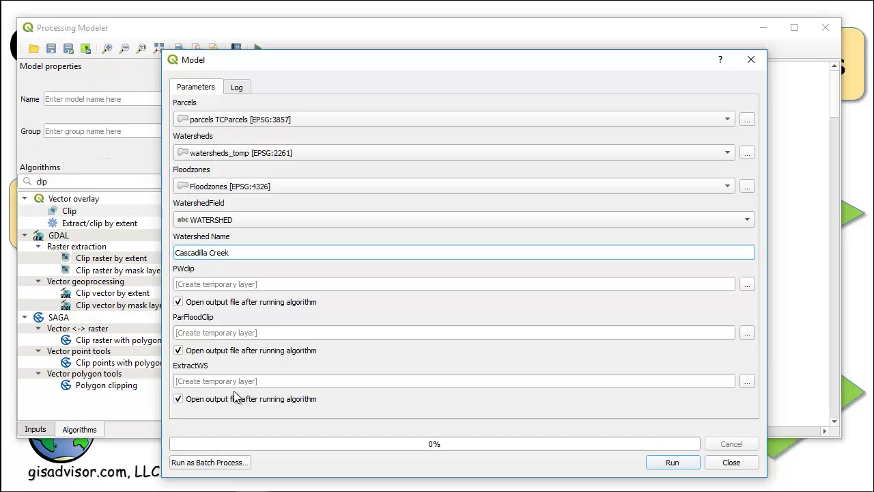
pyautogui.click(670, 462)
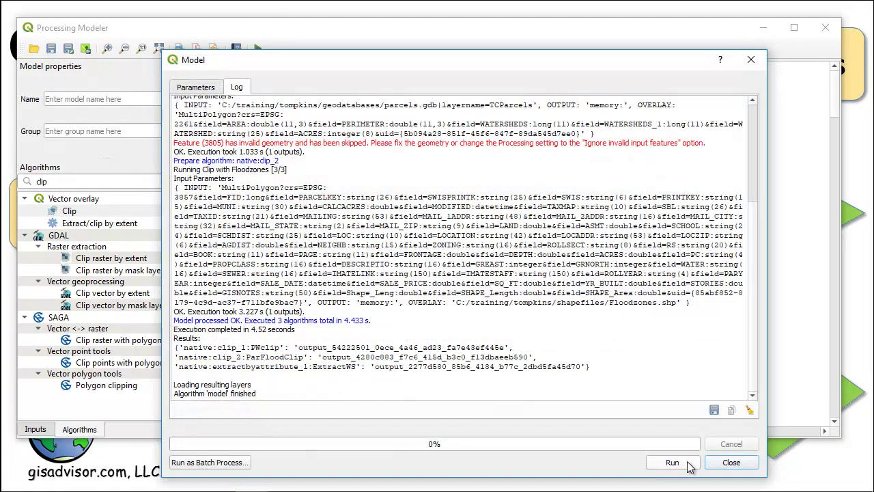
pyautogui.click(721, 461)
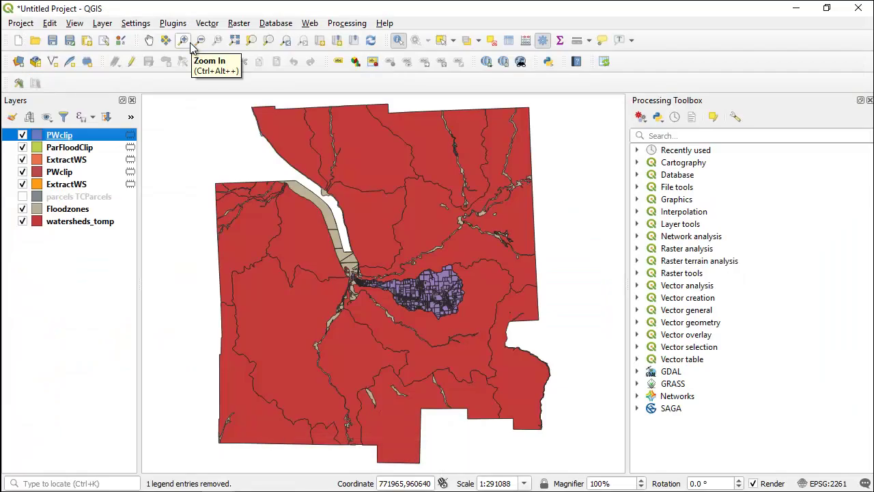
# Step: In the main QGIS window, hide both PWclip layers and both ExtractWS layers, leaving ParFloodClip displayed
pyautogui.click(22, 136)
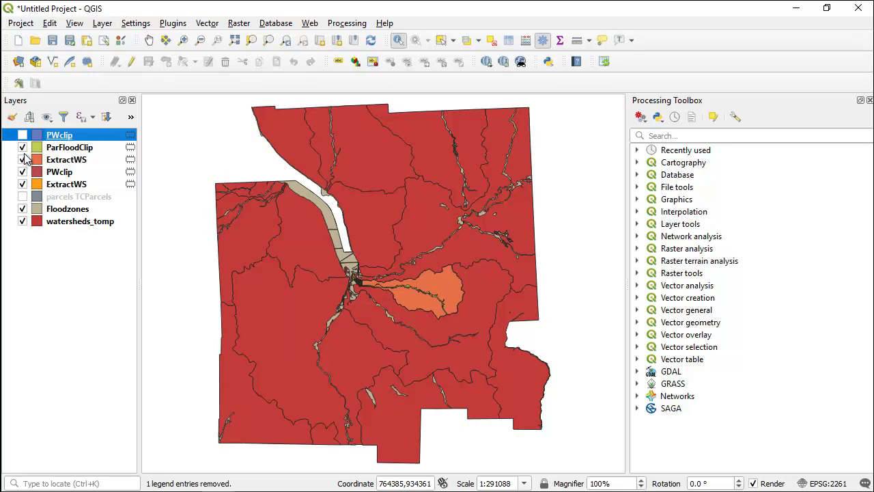
pyautogui.click(22, 159)
pyautogui.click(21, 173)
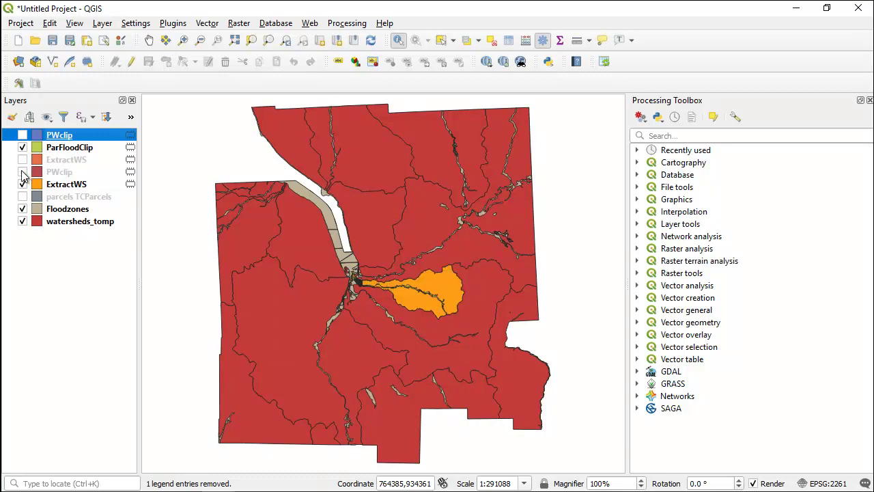
pyautogui.click(22, 184)
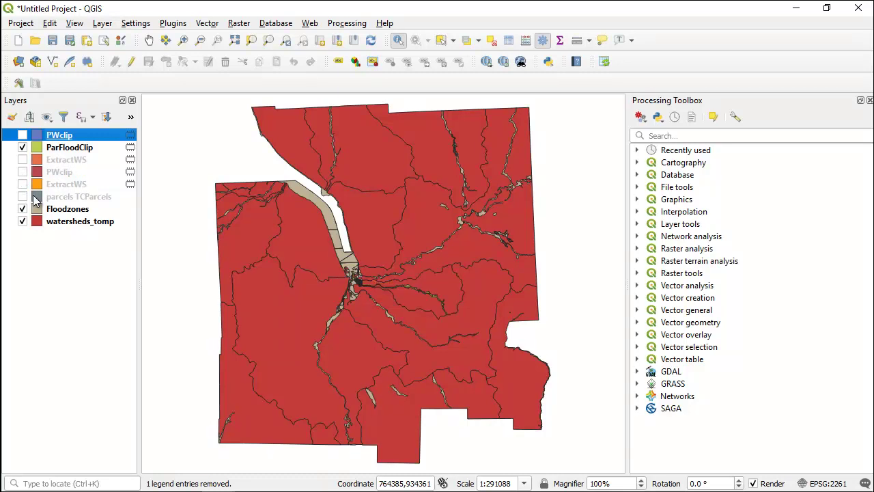
# Step: Hide the watersheds_tomp and Floodzones layers and inspect the ParFloodClip parcels along the creek up close
pyautogui.click(22, 221)
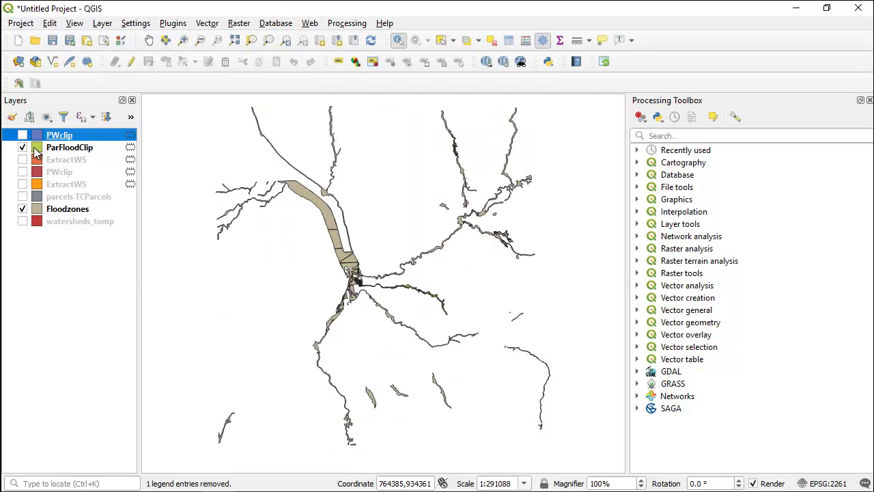
pyautogui.click(184, 40)
pyautogui.moveTo(385, 253); pyautogui.dragTo(413, 290)
pyautogui.moveTo(308, 244); pyautogui.dragTo(417, 353)
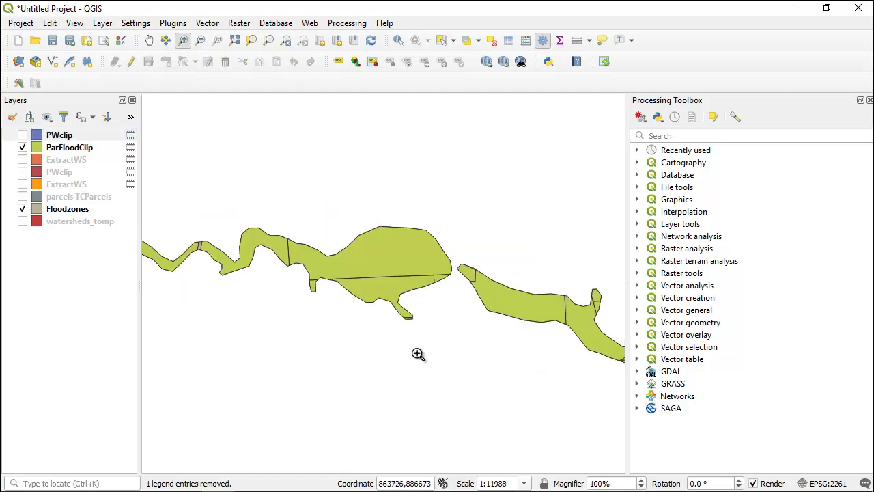
pyautogui.click(23, 210)
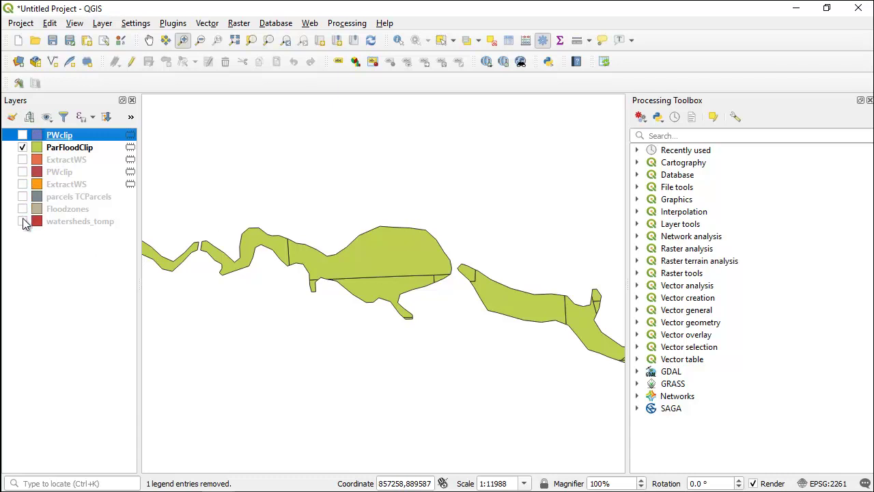
pyautogui.click(19, 297)
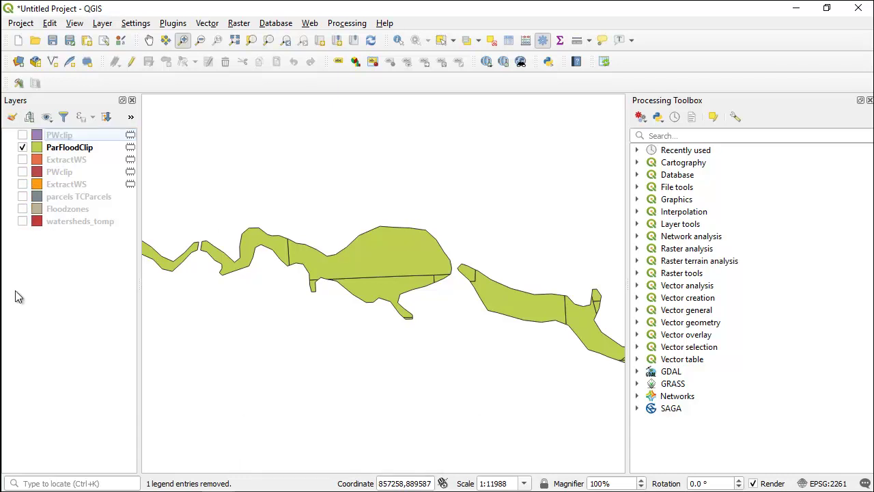
# Step: Remove both PWclip layers, both ExtractWS layers and ParFloodClip from the project, and show the parcels TCParcels and Floodzones layers again
pyautogui.click(94, 147)
pyautogui.click(79, 137)
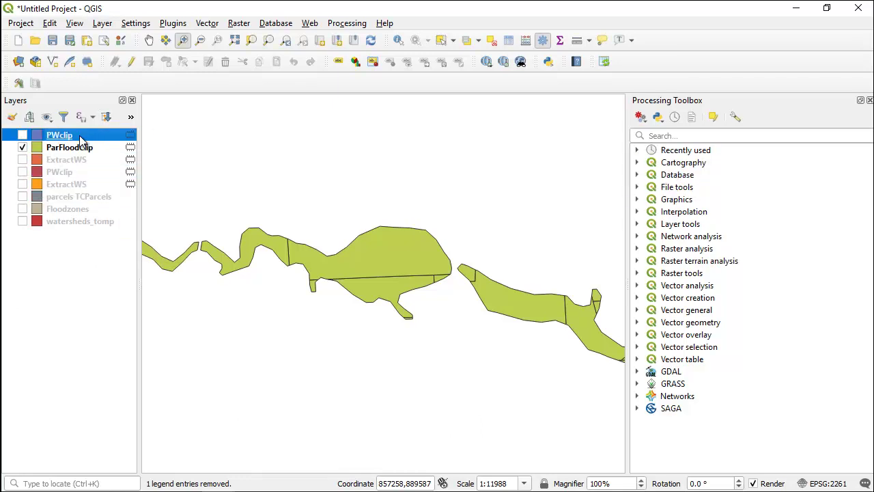
pyautogui.keyDown('shift'); pyautogui.click(76, 185); pyautogui.keyUp('shift')
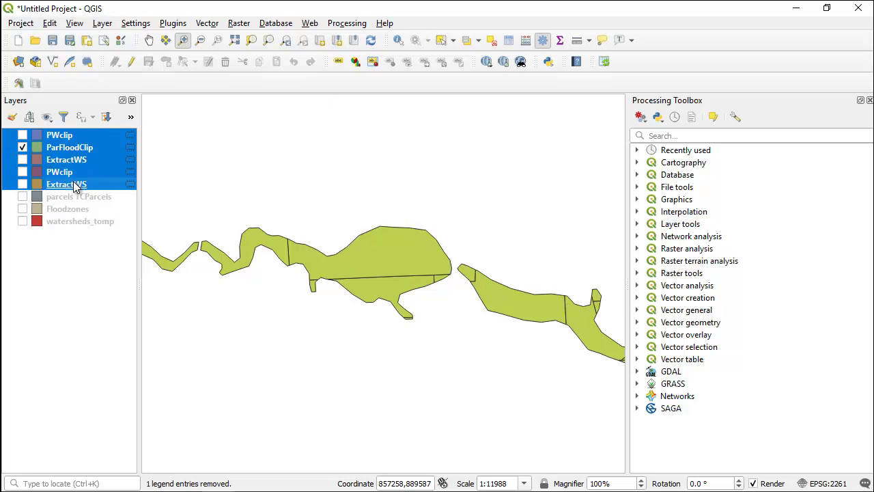
pyautogui.rightClick(76, 185)
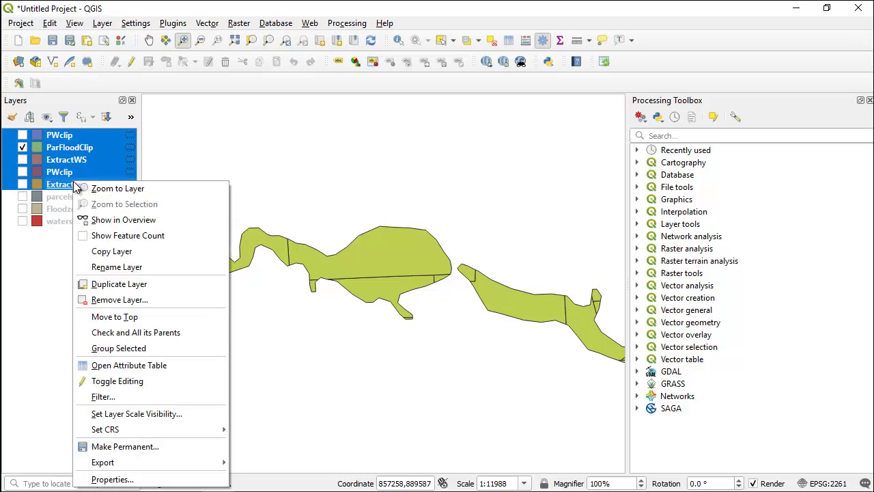
pyautogui.click(96, 300)
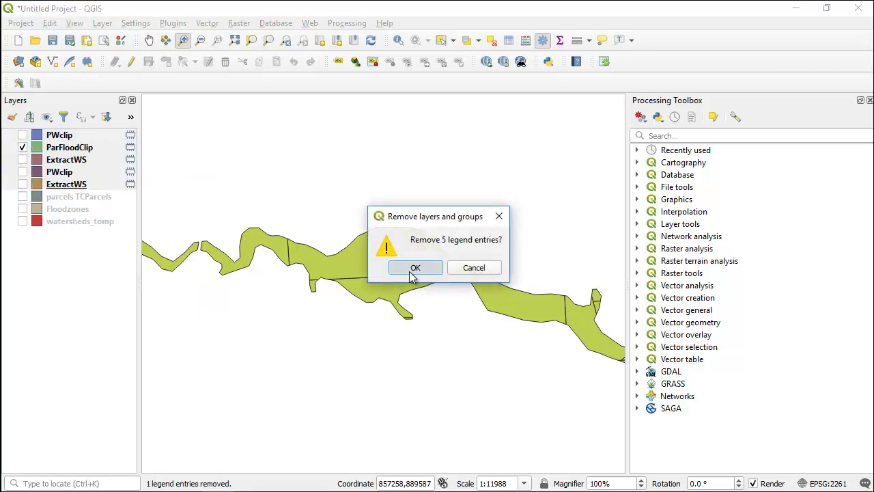
pyautogui.click(411, 272)
pyautogui.click(22, 136)
pyautogui.click(22, 148)
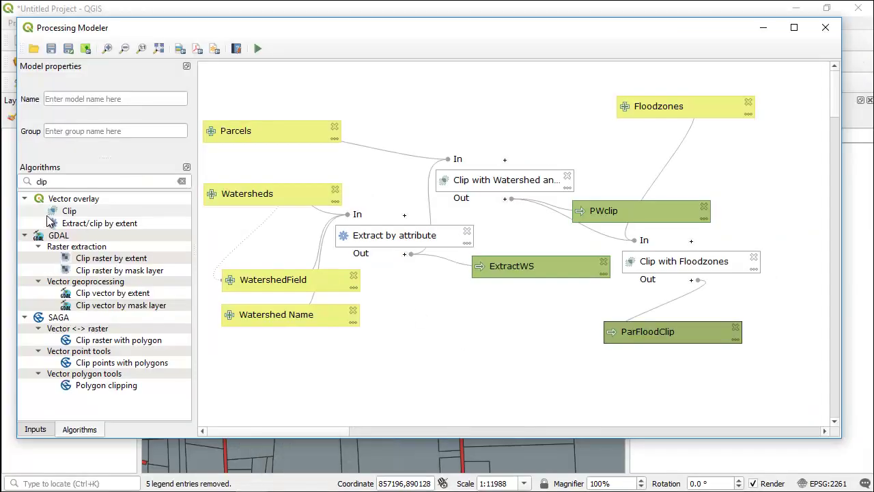
# Step: In the Processing Modeler, search the algorithms for statistics and add Statistics by categories to the model below ParFloodClip
pyautogui.doubleClick(62, 181)
pyautogui.write('stati')
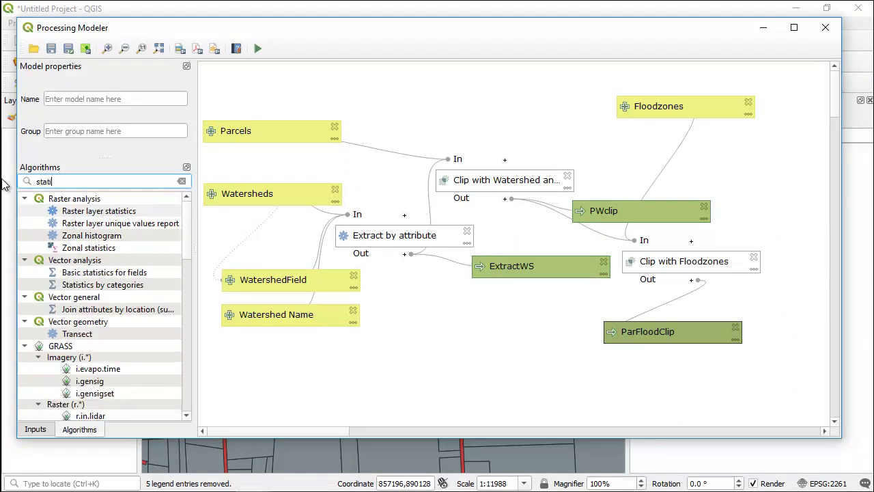
pyautogui.write('stics')
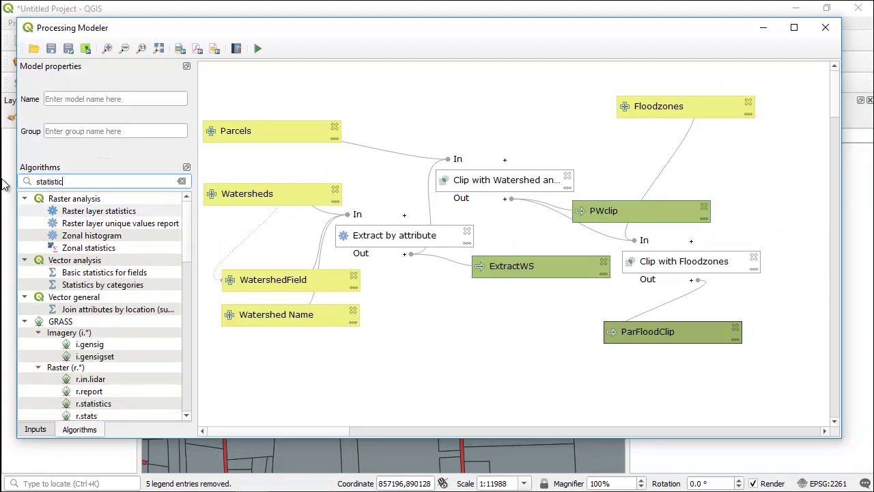
pyautogui.click(72, 276)
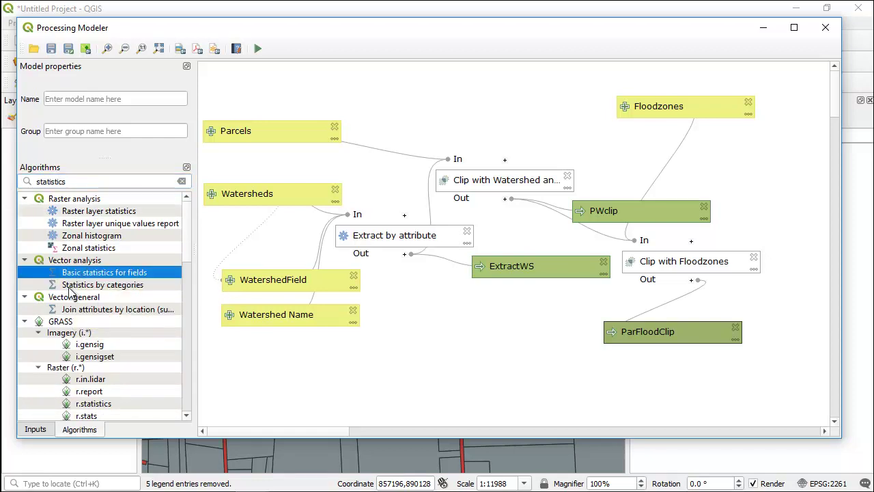
pyautogui.click(70, 286)
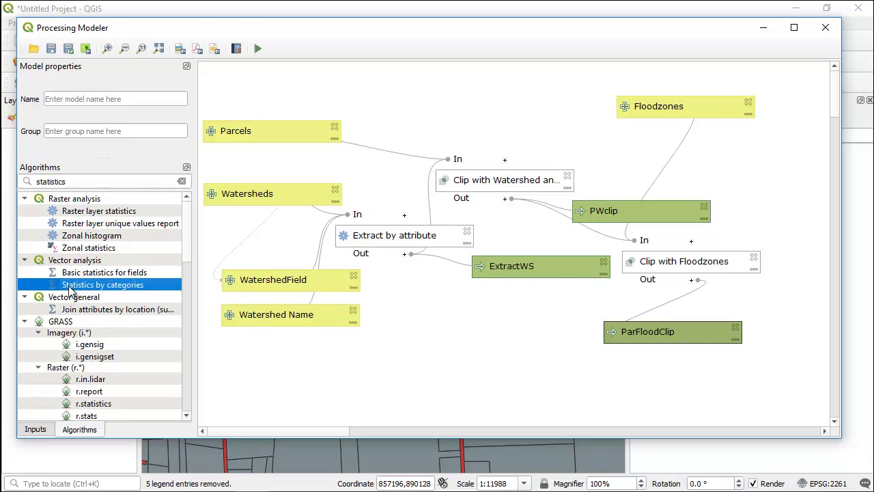
pyautogui.moveTo(70, 291); pyautogui.dragTo(678, 388)
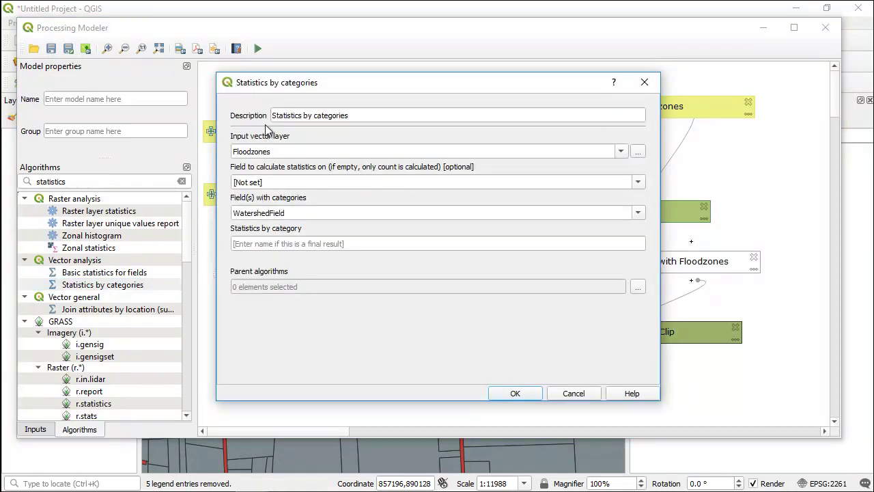
pyautogui.moveTo(272, 85); pyautogui.dragTo(137, 67)
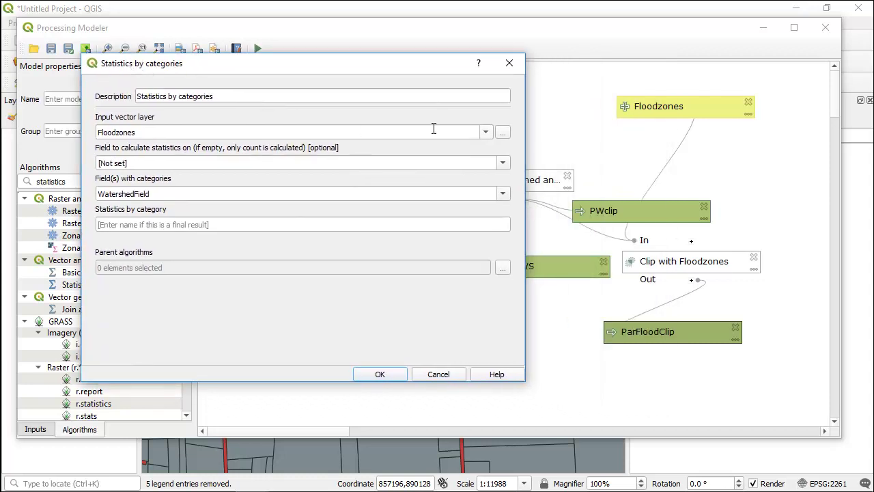
# Step: Configure Statistics by categories with the clipped output of Clip with Floodzones as input, ASMT as statistics field and LU as category field
pyautogui.click(485, 132)
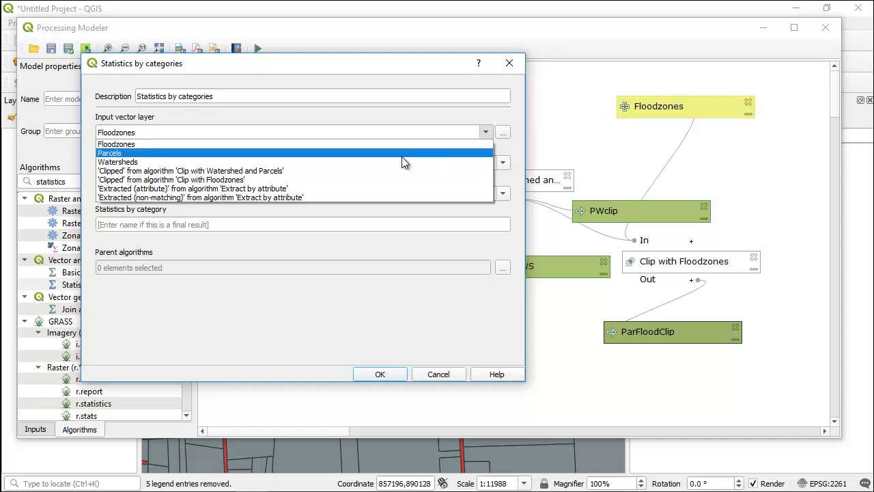
pyautogui.click(354, 180)
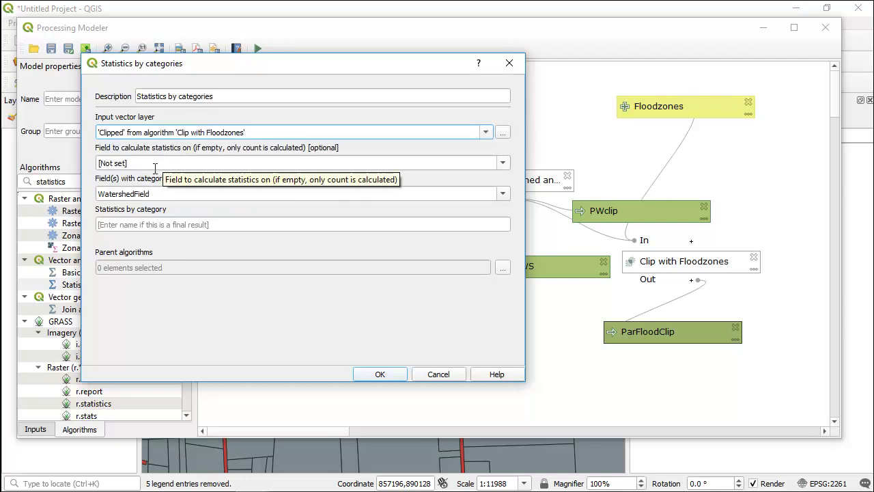
pyautogui.click(176, 164)
pyautogui.write('ASMT')
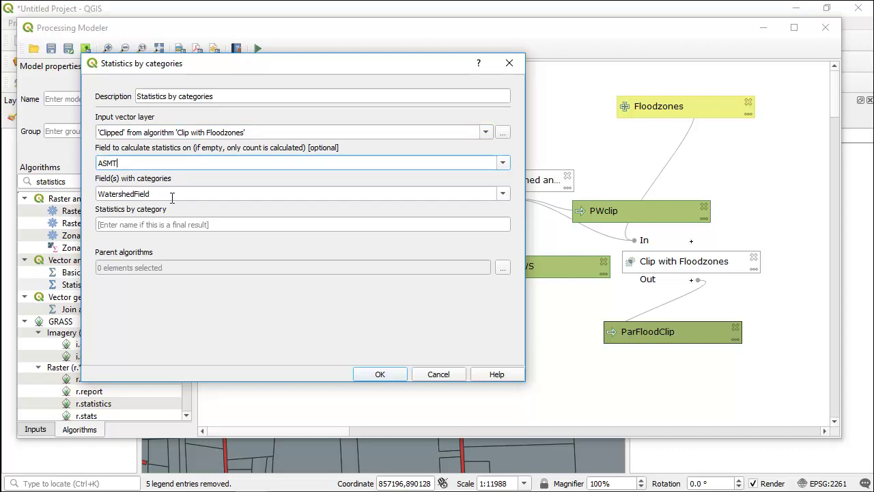
pyautogui.moveTo(172, 198); pyautogui.dragTo(51, 183)
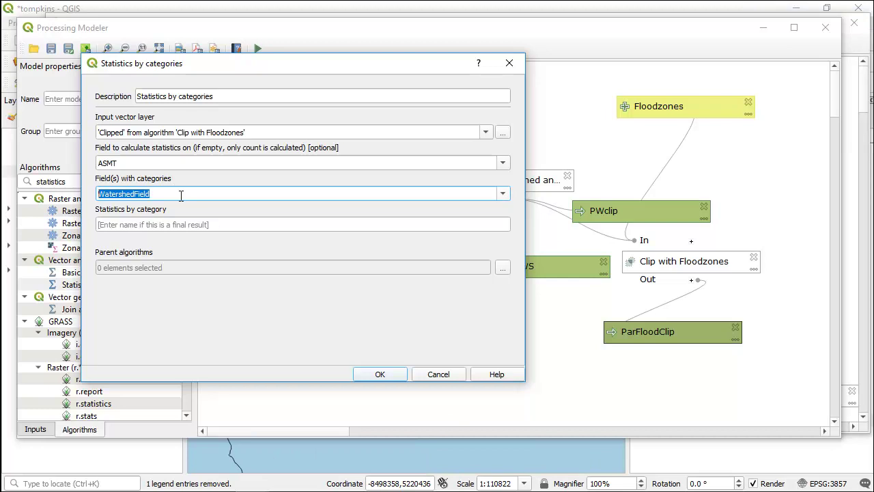
pyautogui.write('LU')
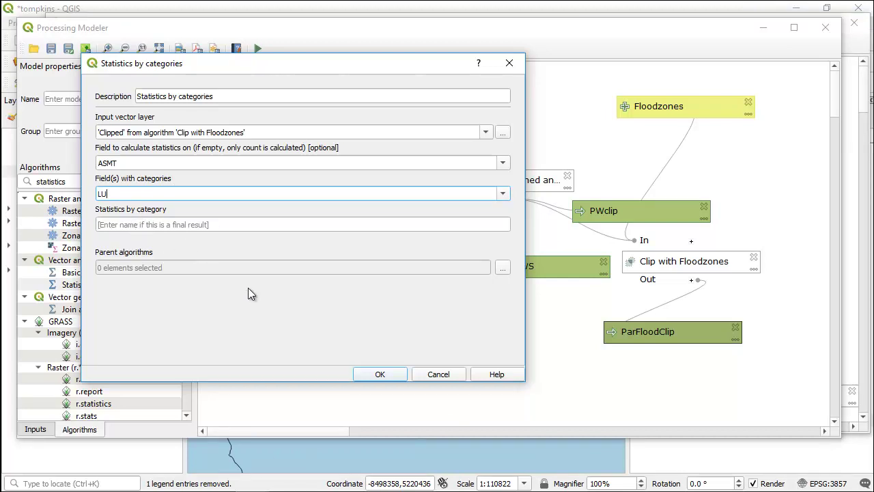
pyautogui.click(372, 375)
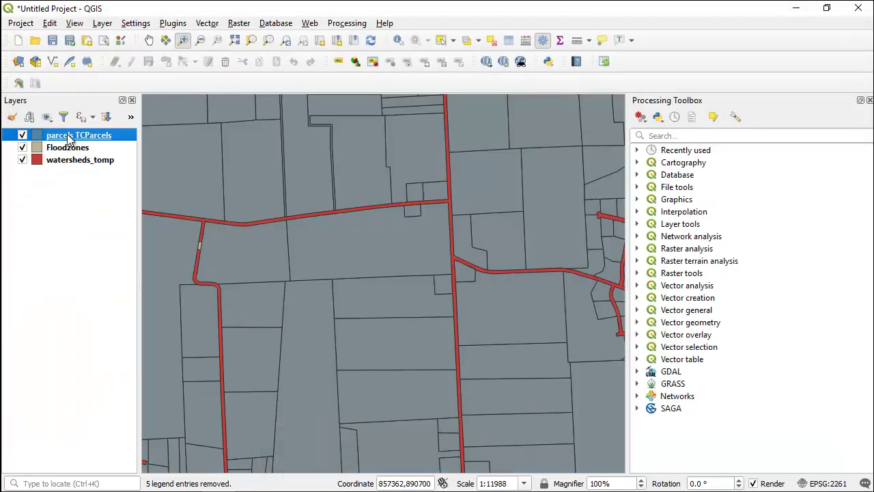
# Step: Check the field names in the parcels TCParcels attribute table and set the category field of Statistics by categories to PROPCLASS
pyautogui.rightClick(69, 139)
pyautogui.click(84, 270)
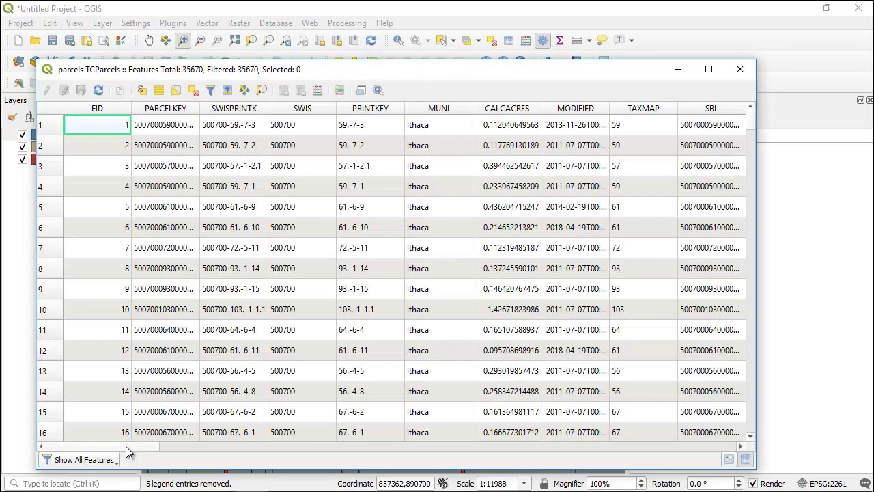
pyautogui.moveTo(125, 451); pyautogui.dragTo(476, 461)
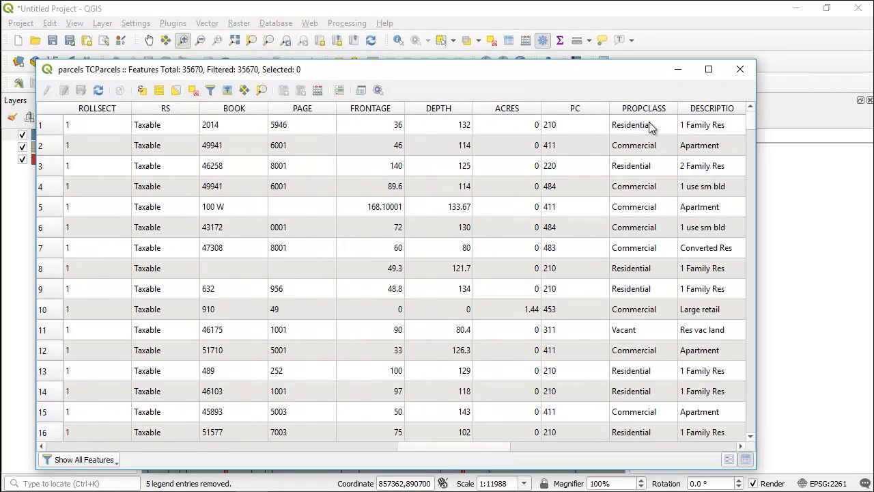
pyautogui.click(740, 70)
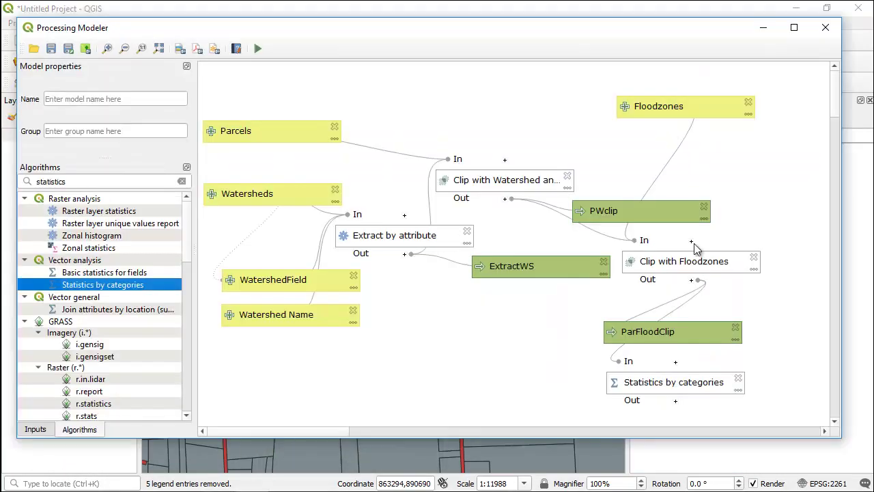
pyautogui.doubleClick(629, 386)
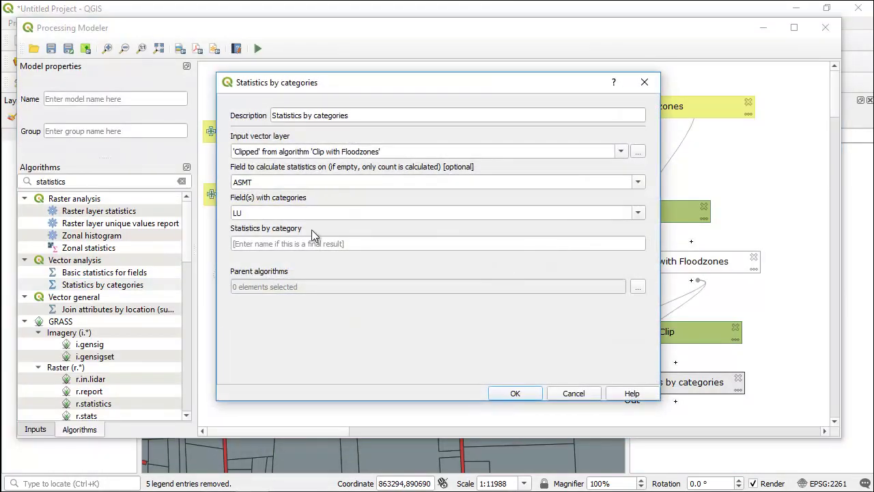
pyautogui.moveTo(249, 213); pyautogui.dragTo(205, 215)
pyautogui.write('PROPCLASS')
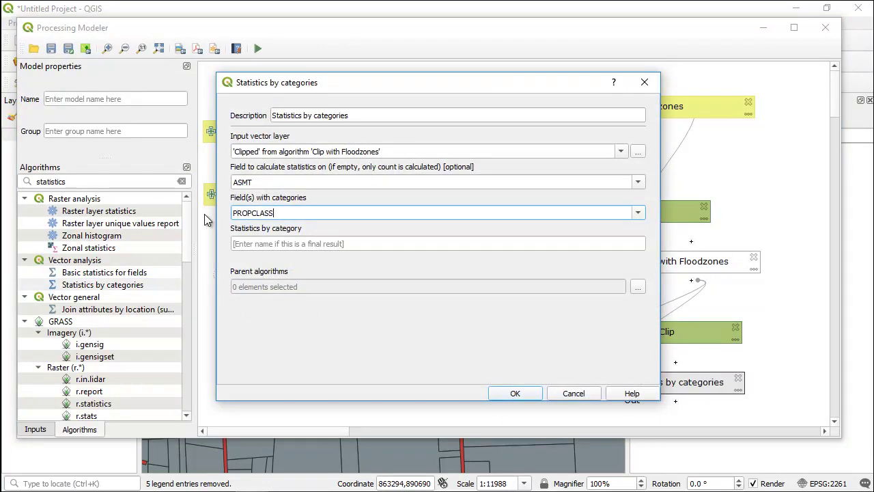
# Step: Name the Statistics by category output OutStats and accept the algorithm settings
pyautogui.click(268, 239)
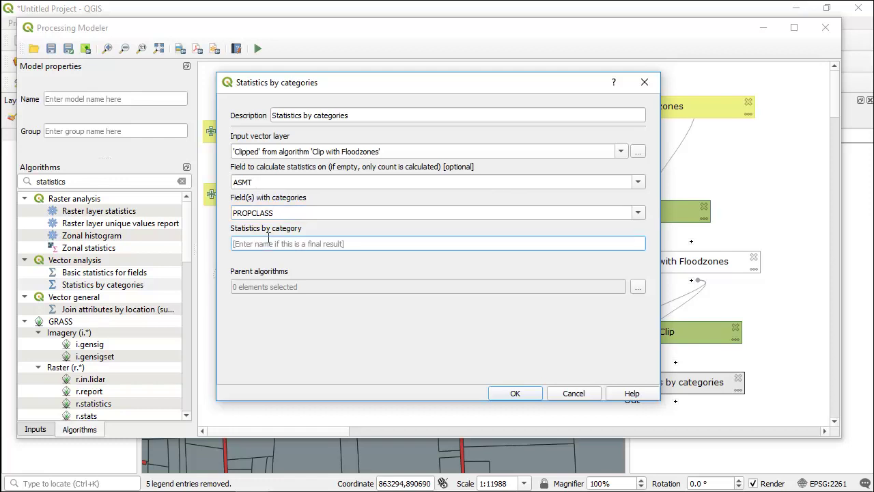
pyautogui.write('OutStats')
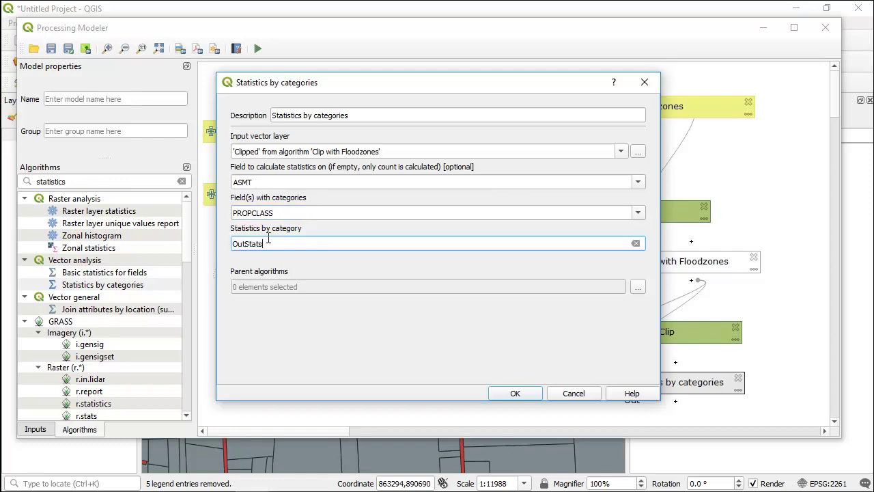
pyautogui.click(499, 394)
# Step: Start a new model run with Watersheds set to watersheds_tomp and Floodzones set to the Floodzones layer
pyautogui.click(257, 49)
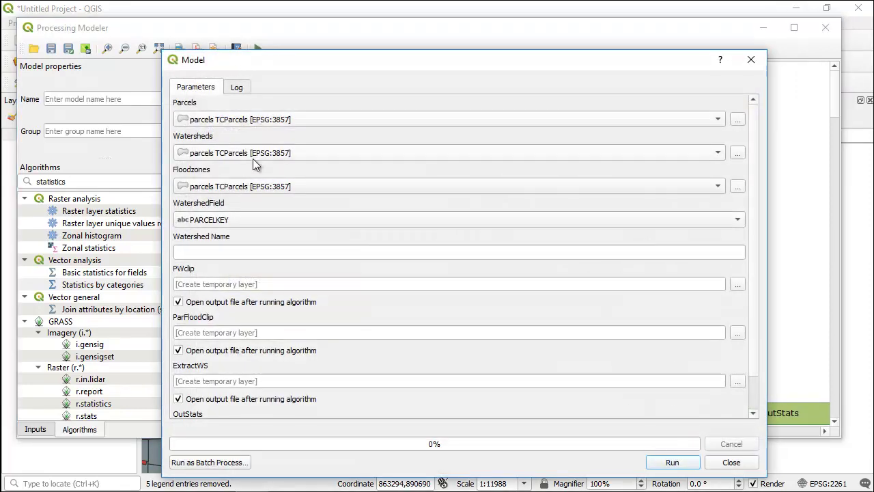
pyautogui.click(252, 153)
pyautogui.click(250, 168)
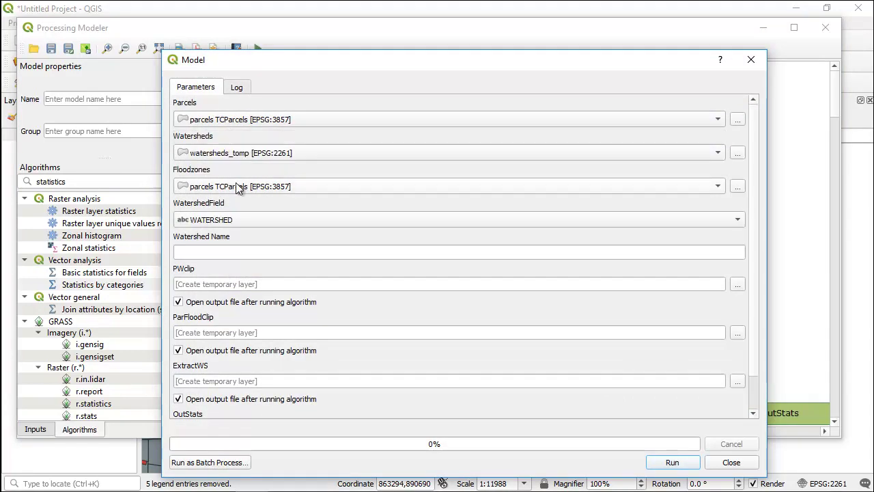
pyautogui.click(236, 186)
pyautogui.click(225, 174)
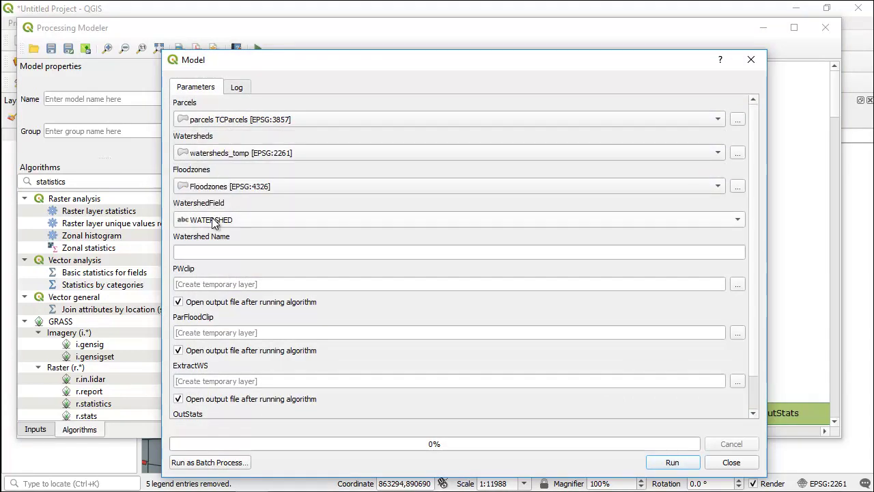
# Step: Set the watershed name to Cascadilla Creek and run the model with all outputs as temporary layers
pyautogui.click(220, 257)
pyautogui.write('Cascadilla Creek')
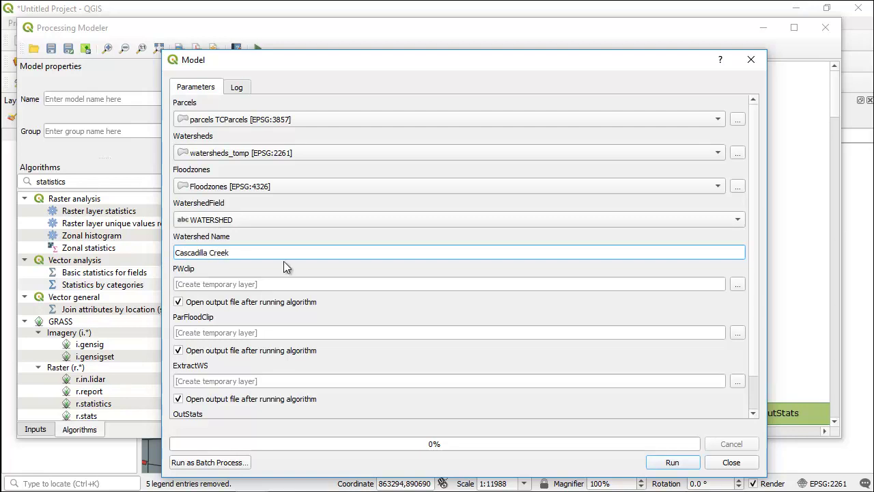
pyautogui.click(213, 285)
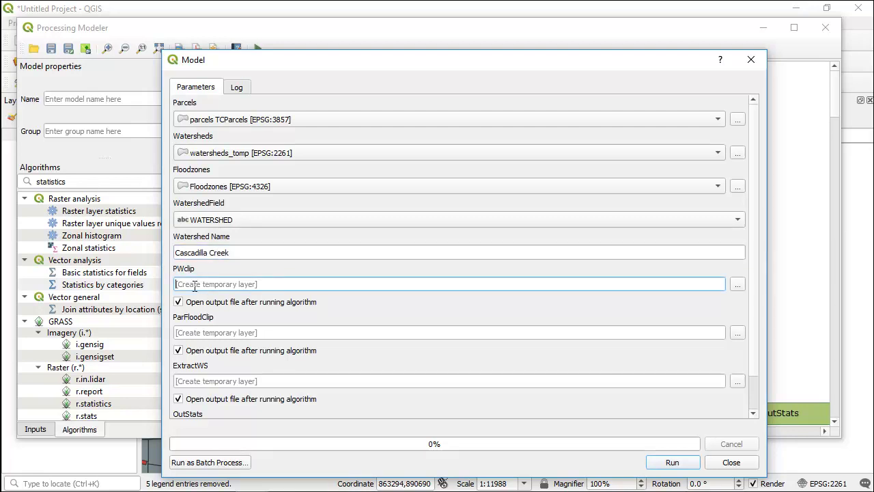
pyautogui.click(184, 383)
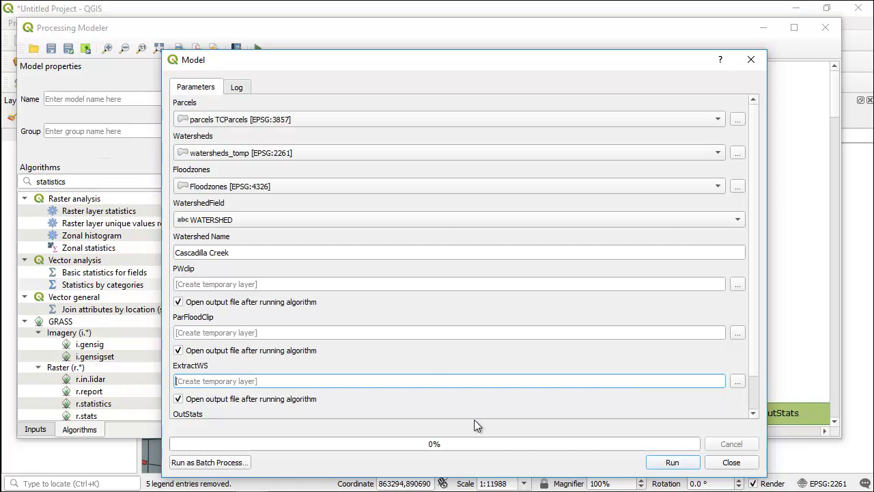
pyautogui.scroll(-2, 750, 362)
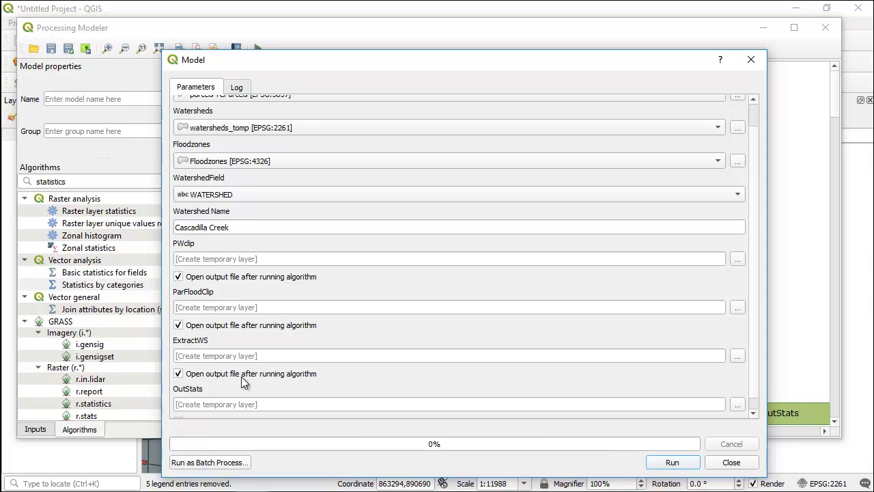
pyautogui.click(659, 463)
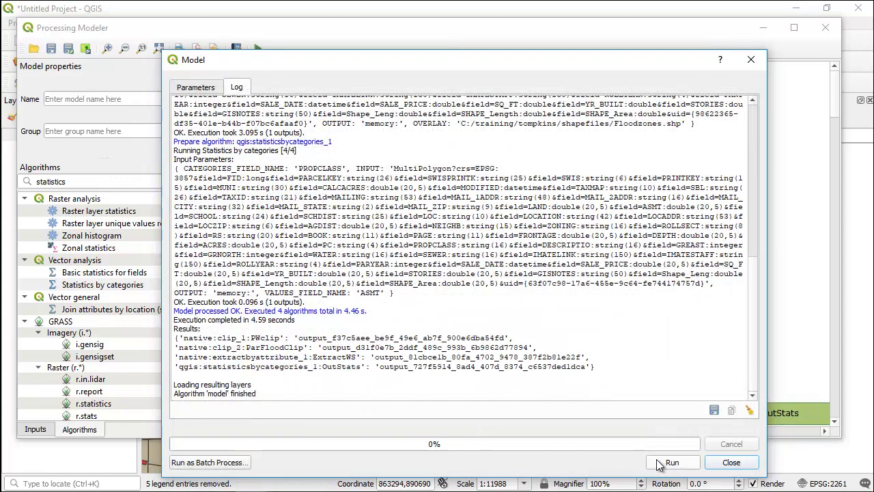
pyautogui.click(726, 461)
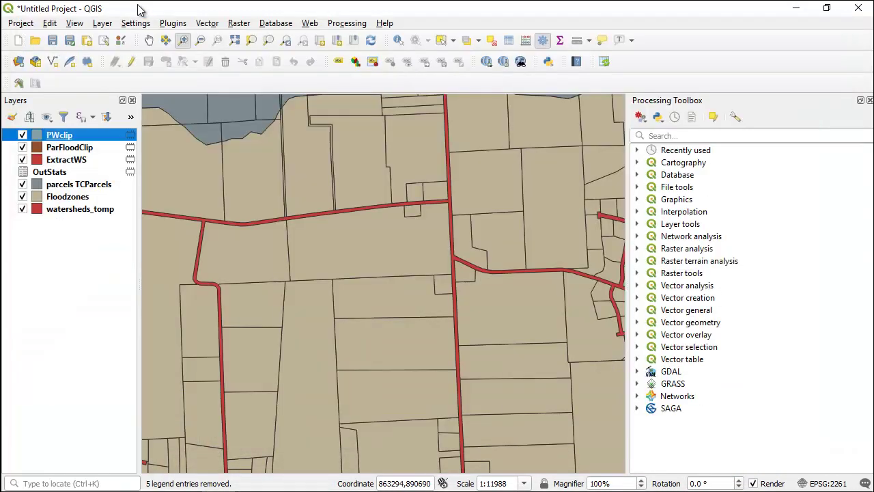
# Step: Return to the main project window and hide the PWclip layer so the ParFloodClip result can be viewed
pyautogui.click(139, 8)
pyautogui.click(52, 176)
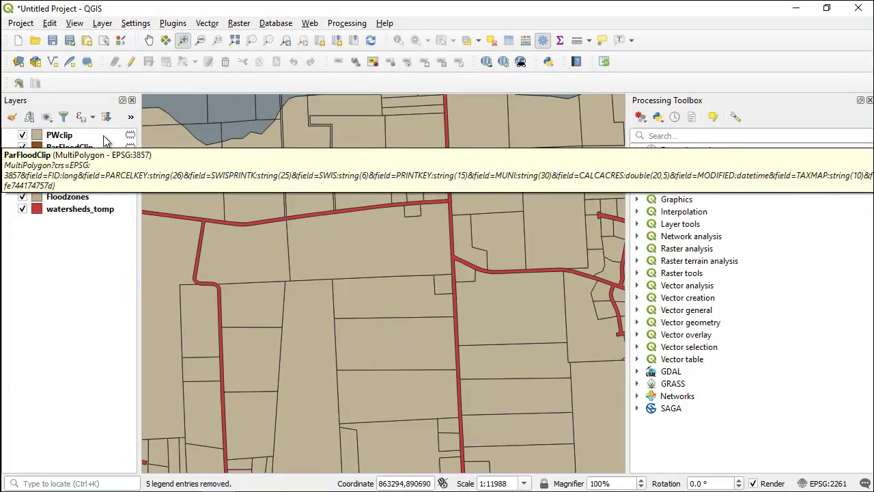
pyautogui.click(22, 136)
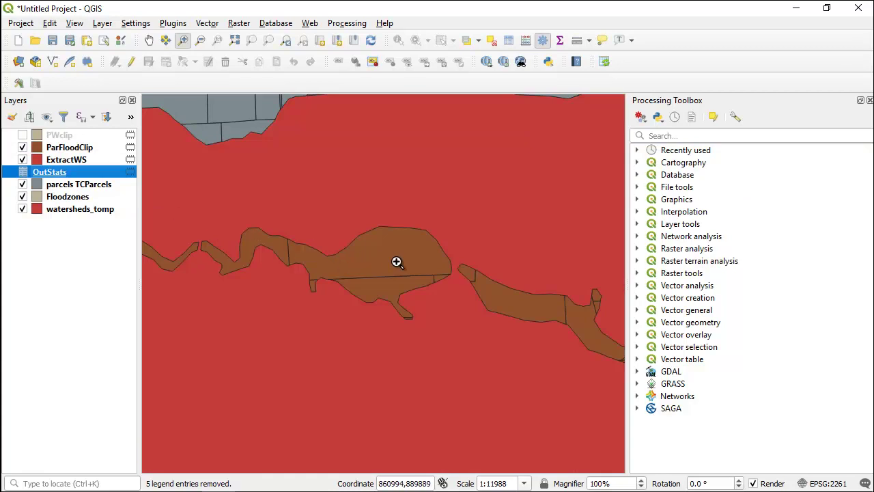
# Step: Examine the assessment statistics per property class in the OutStats attribute table
pyautogui.rightClick(38, 175)
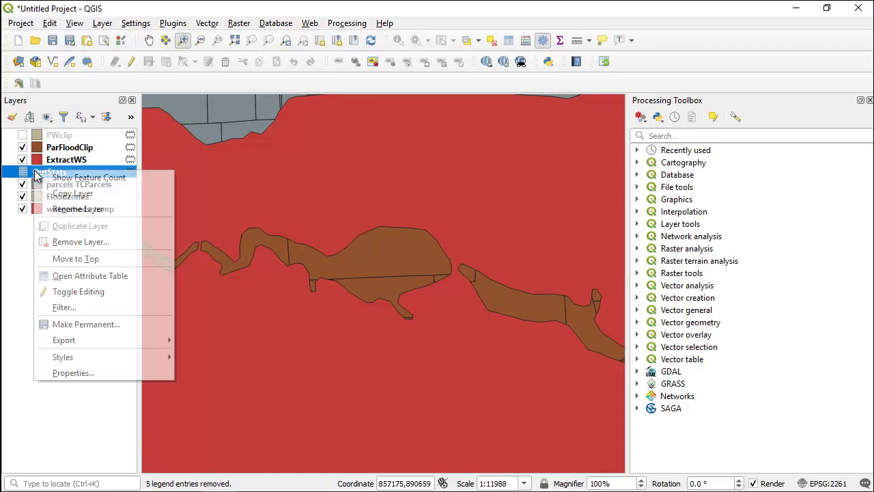
pyautogui.click(46, 276)
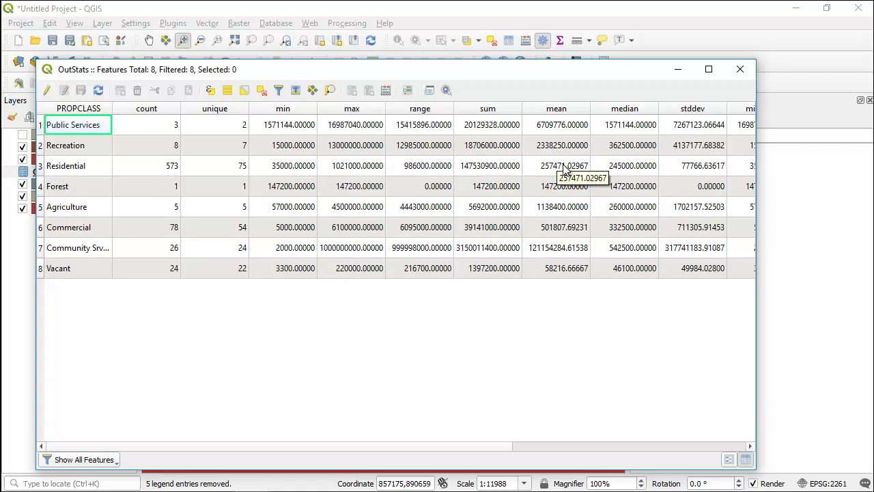
pyautogui.moveTo(467, 447); pyautogui.dragTo(331, 445)
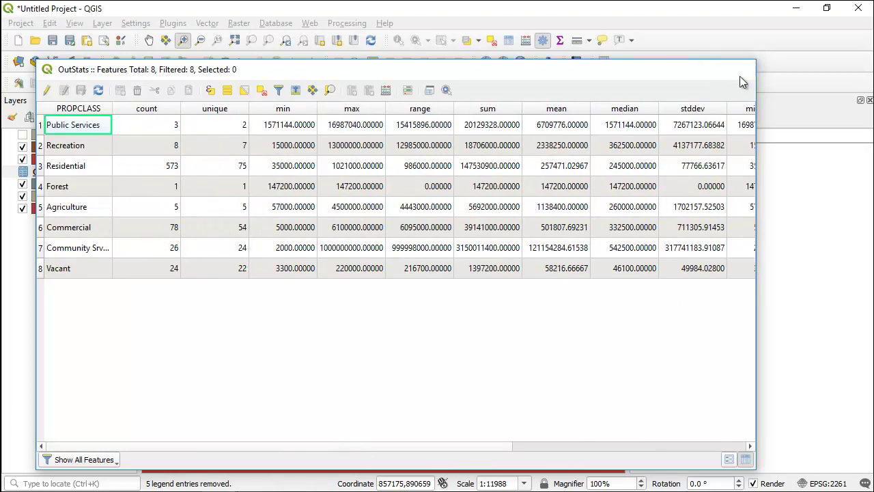
pyautogui.click(740, 71)
# Step: Start another model run from the modeler with Parcels set to parcels TCParcels, Watersheds to watersheds_tomp and Floodzones to Floodzones
pyautogui.hotkey('alt', 'Tab')
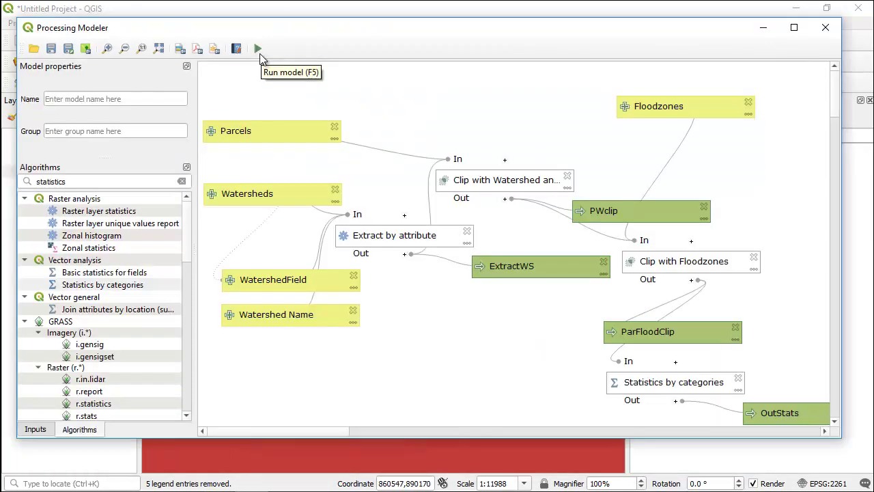
pyautogui.click(257, 49)
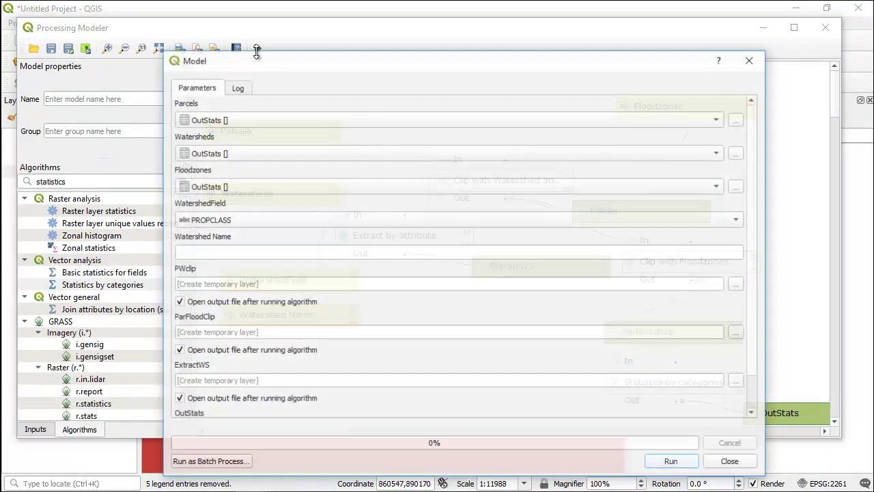
pyautogui.click(234, 119)
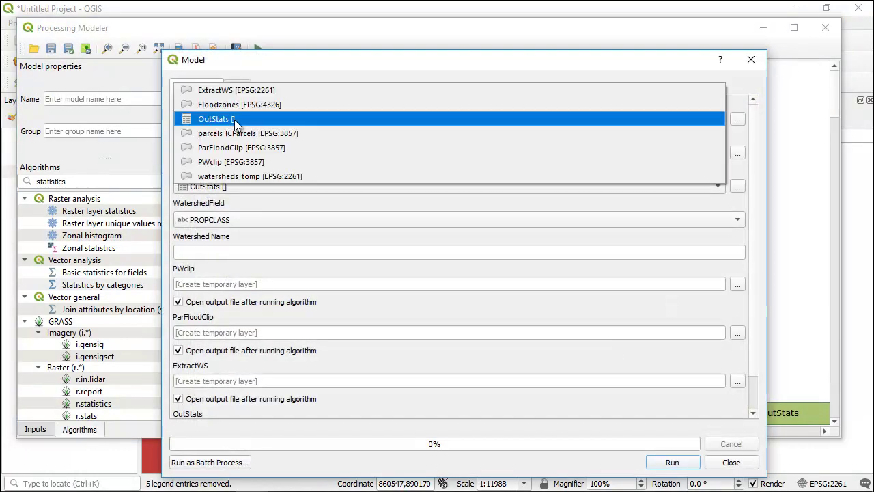
pyautogui.click(233, 135)
pyautogui.click(229, 152)
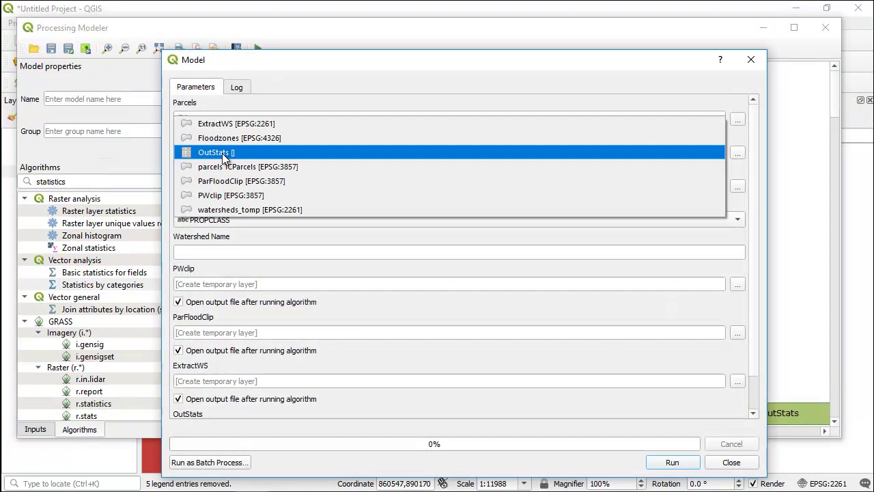
pyautogui.click(212, 207)
pyautogui.click(202, 192)
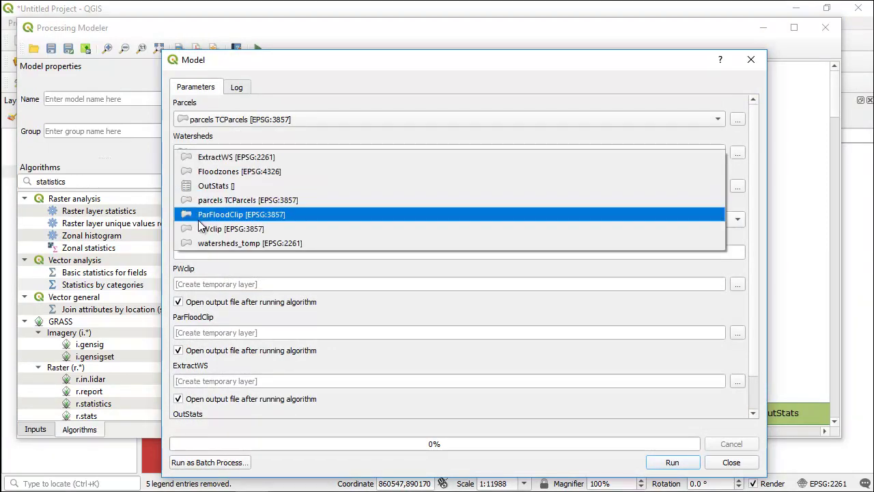
pyautogui.click(200, 171)
# Step: Enter Cascadilla Creek as the watershed name and run the model again with temporary outputs
pyautogui.click(216, 252)
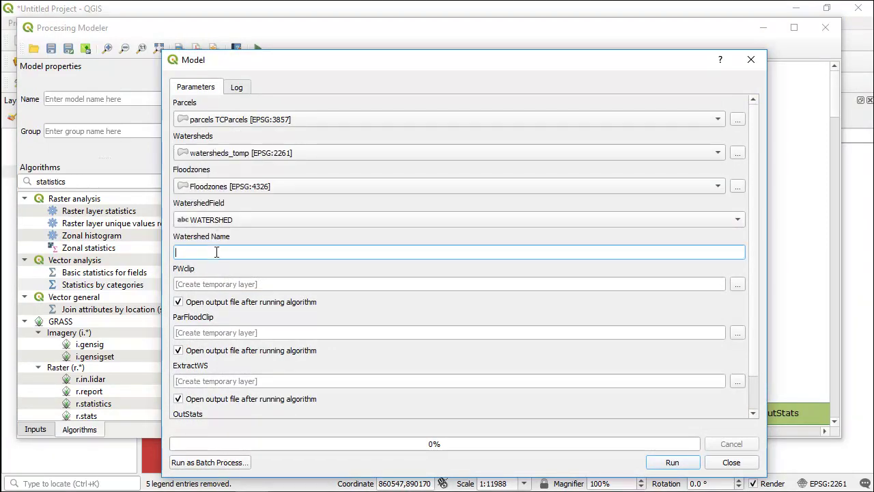
pyautogui.write('Cascadilla Creek')
pyautogui.click(677, 464)
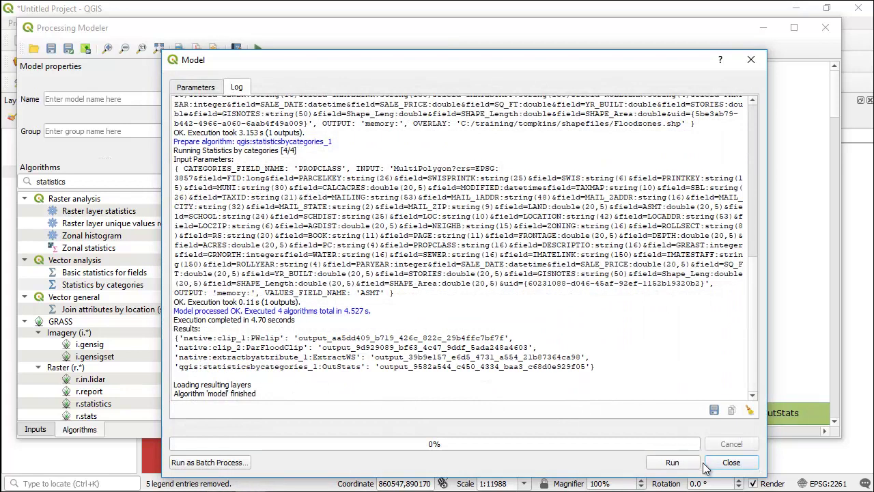
pyautogui.click(729, 463)
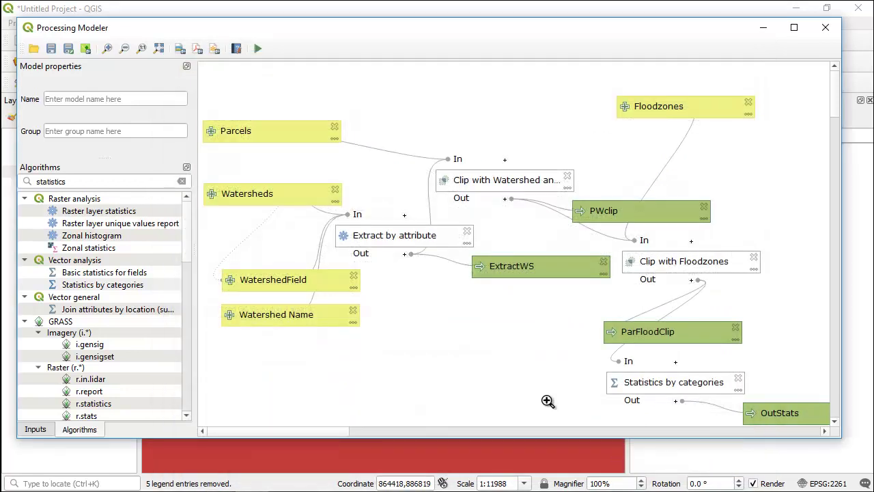
# Step: Open a further model run and choose parcels TCParcels, watersheds_tomp and Floodzones as the Parcels, Watersheds and Floodzones inputs
pyautogui.click(252, 50)
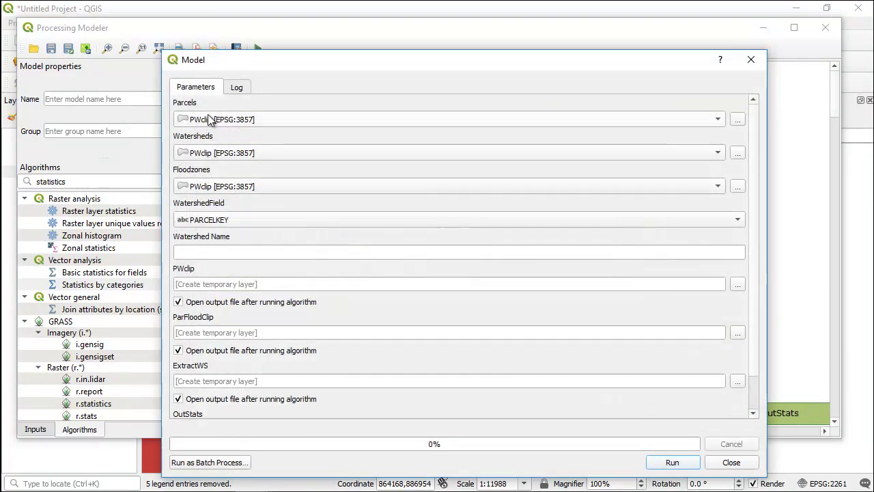
pyautogui.click(211, 117)
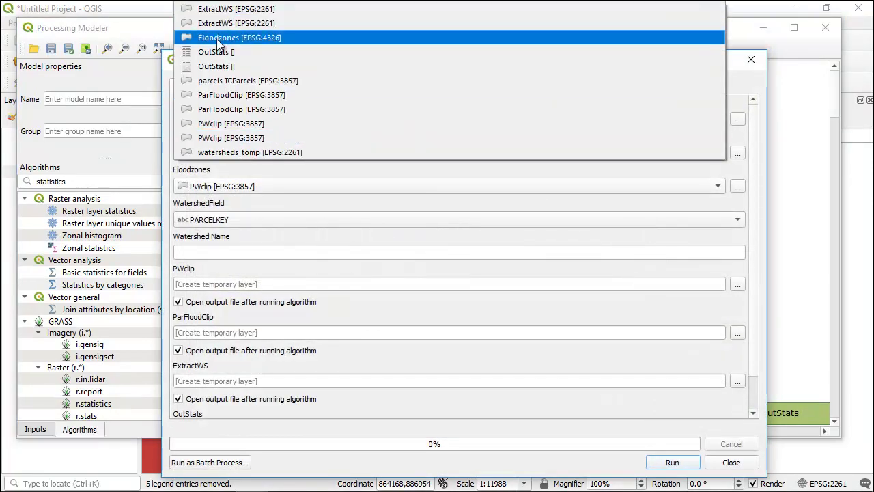
pyautogui.click(216, 80)
pyautogui.click(218, 152)
pyautogui.click(218, 152)
pyautogui.click(219, 152)
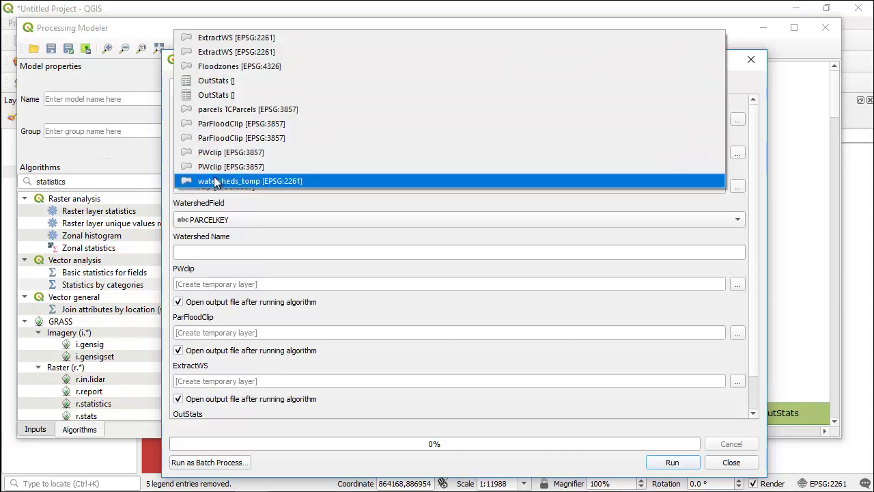
pyautogui.click(217, 181)
pyautogui.click(211, 188)
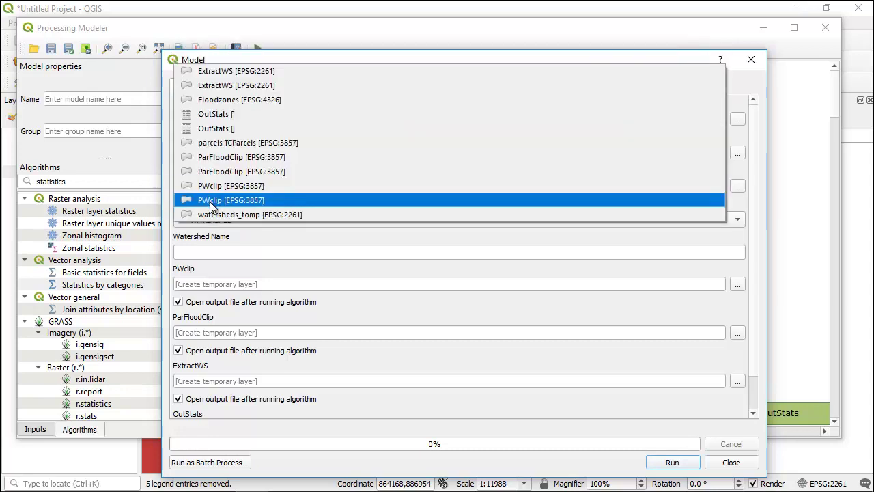
pyautogui.click(211, 100)
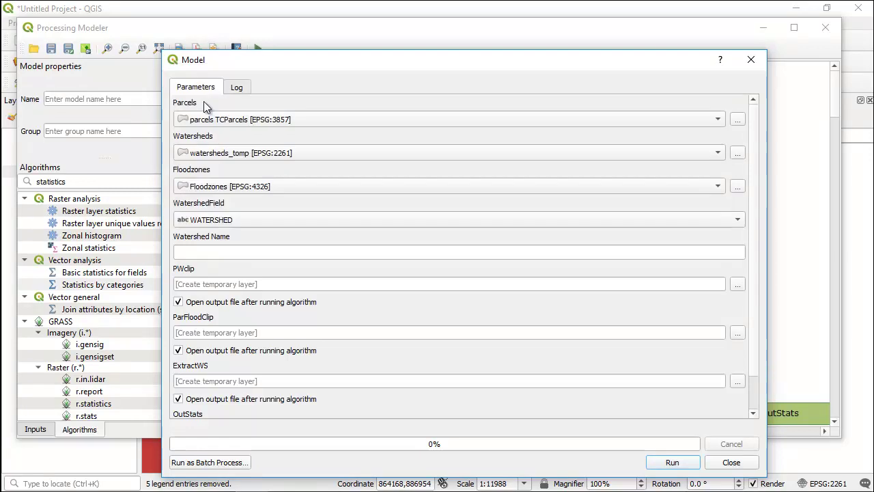
# Step: Set the watershed name to Fall Creek, name the OutStats output FallStats, and run the model
pyautogui.click(205, 252)
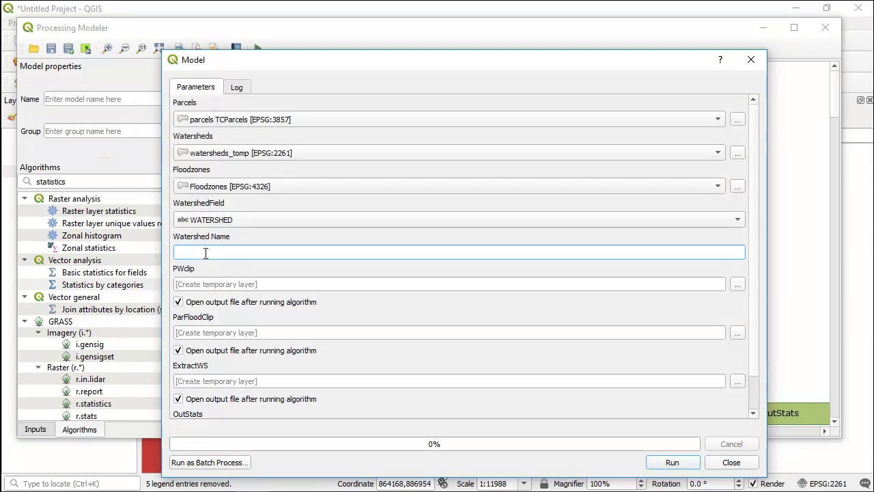
pyautogui.write('Fall Creek')
pyautogui.scroll(-2, 748, 367)
pyautogui.click(340, 392)
pyautogui.write('FallStats')
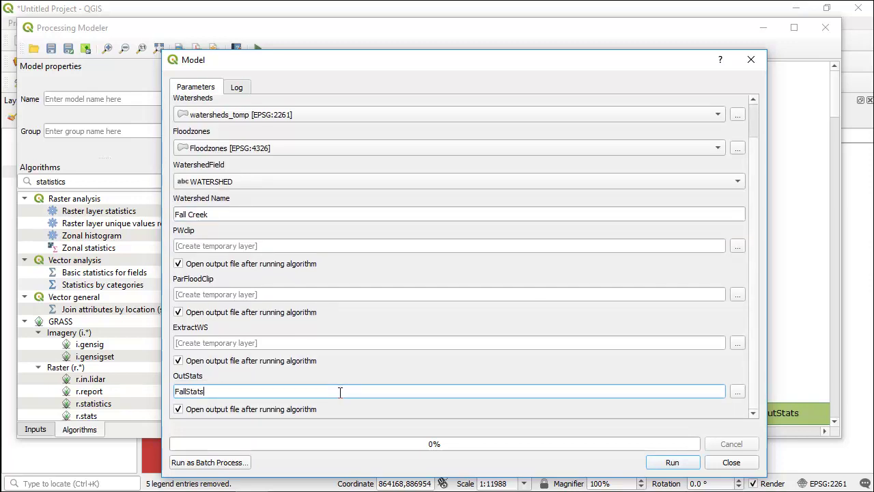
pyautogui.click(669, 462)
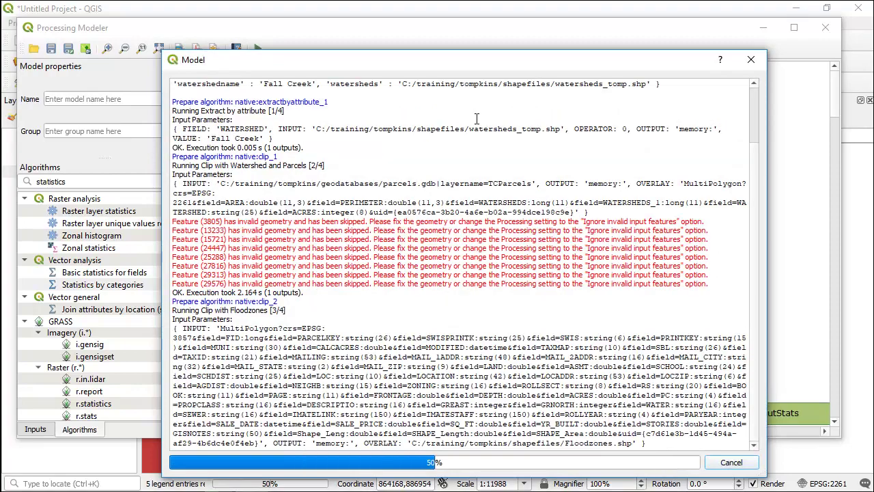
pyautogui.moveTo(427, 66); pyautogui.dragTo(507, 103)
pyautogui.moveTo(631, 96); pyautogui.dragTo(550, 25)
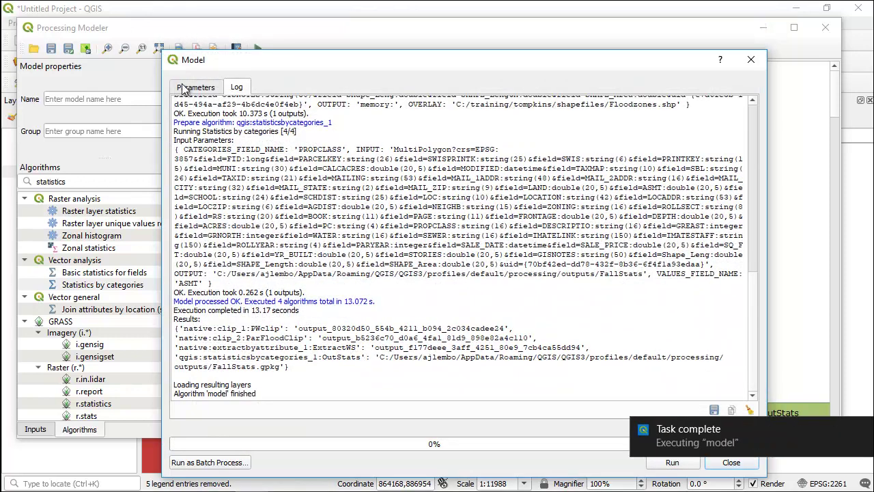
# Step: Change the watershed name to Six Mile Creek in the same run parameters and run the model
pyautogui.click(195, 87)
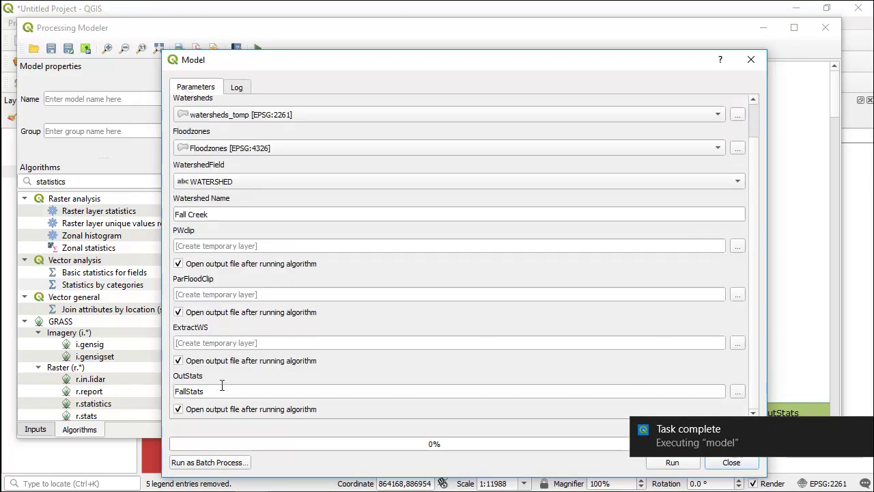
pyautogui.moveTo(217, 213); pyautogui.dragTo(132, 213)
pyautogui.write('Ca')
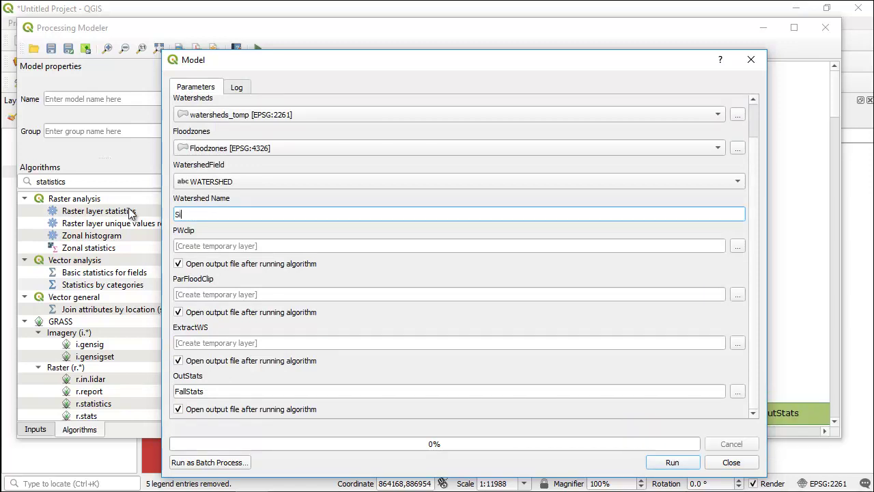
pyautogui.write('x Mile Creek')
pyautogui.click(668, 465)
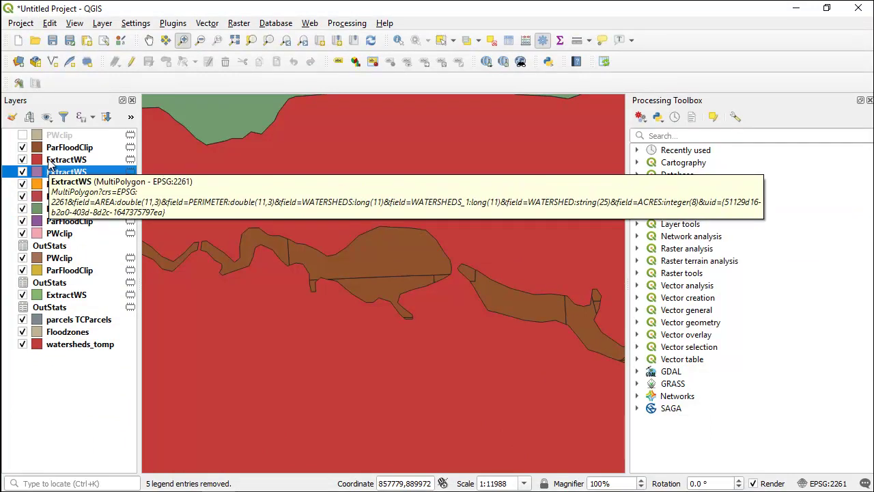
# Step: Inspect the extents of the two uppermost ExtractWS layers on the map, one after the other
pyautogui.rightClick(49, 161)
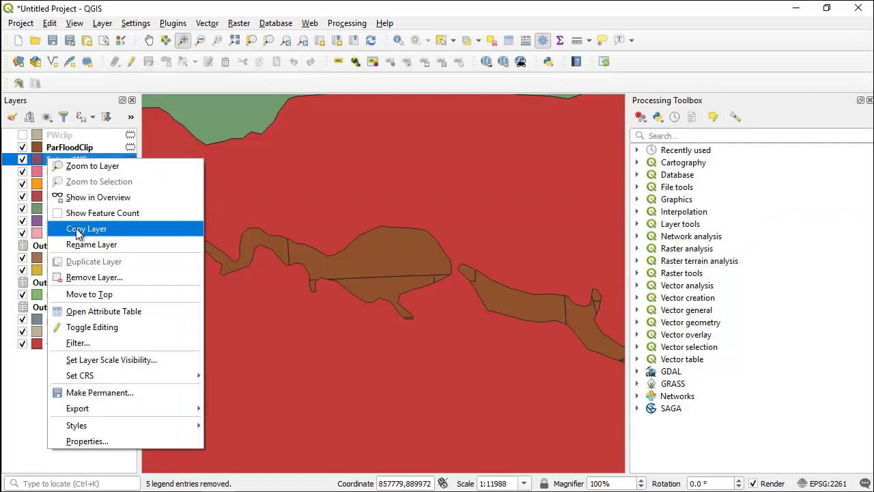
pyautogui.click(77, 167)
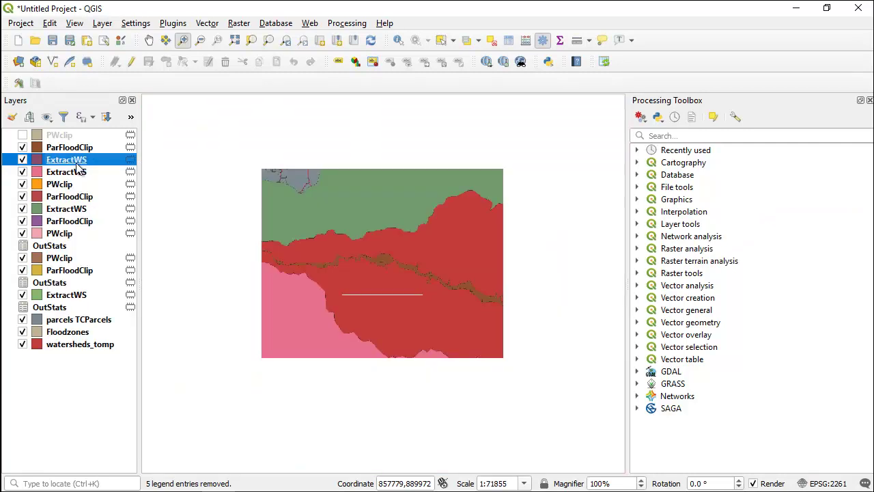
pyautogui.rightClick(44, 176)
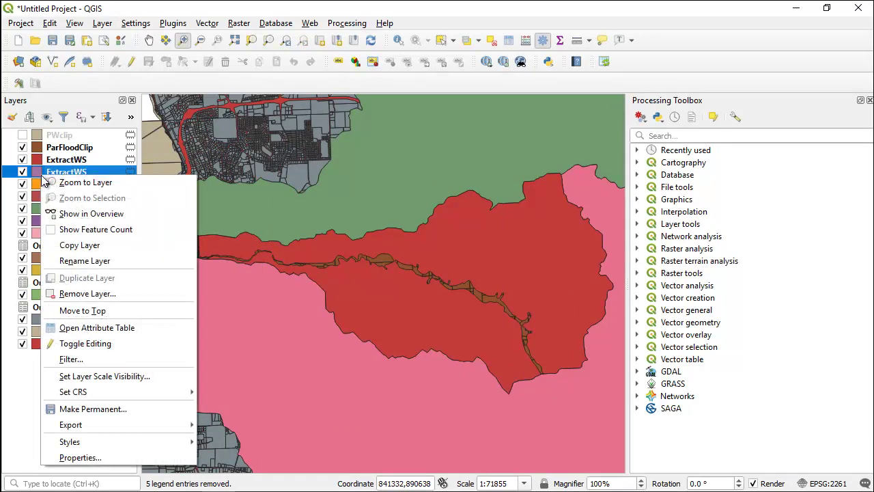
pyautogui.click(62, 182)
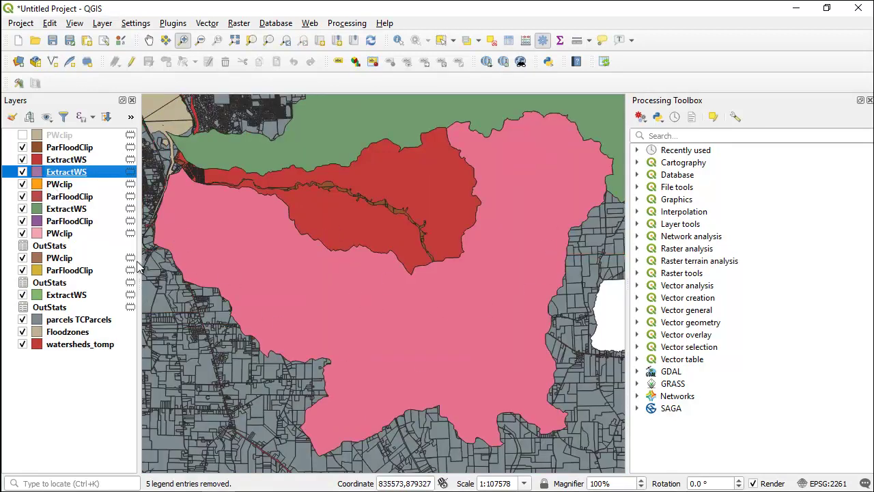
# Step: Zoom the map to the extent of the third ExtractWS layer in the layer list
pyautogui.rightClick(64, 211)
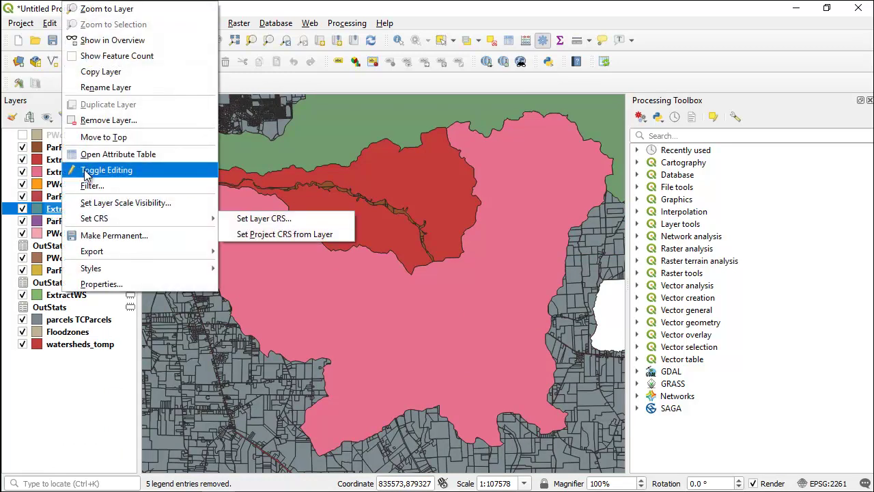
pyautogui.click(88, 9)
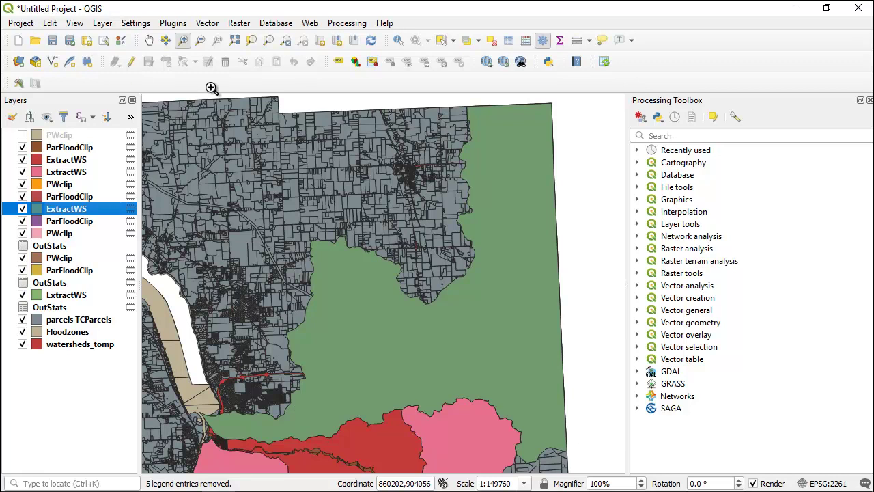
# Step: Switch to the Processing Modeler, name the model WatershedExtract, and save it inside the current project
pyautogui.hotkey('alt', 'Tab')
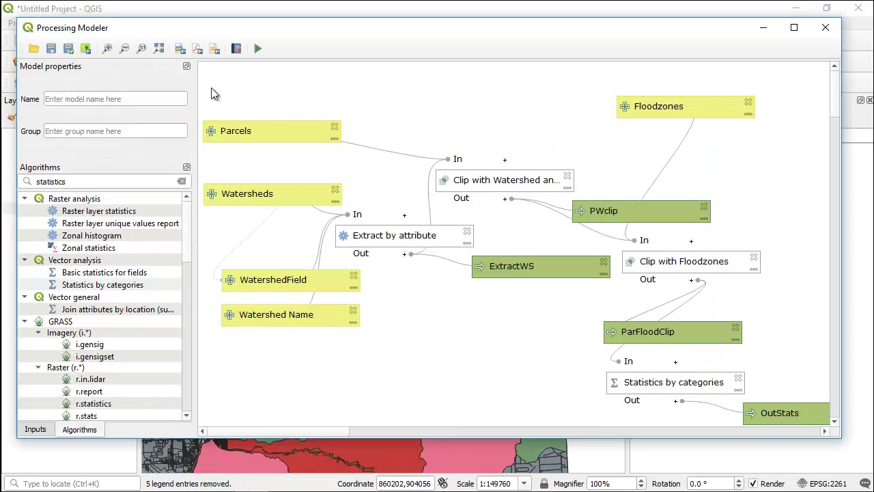
pyautogui.click(85, 48)
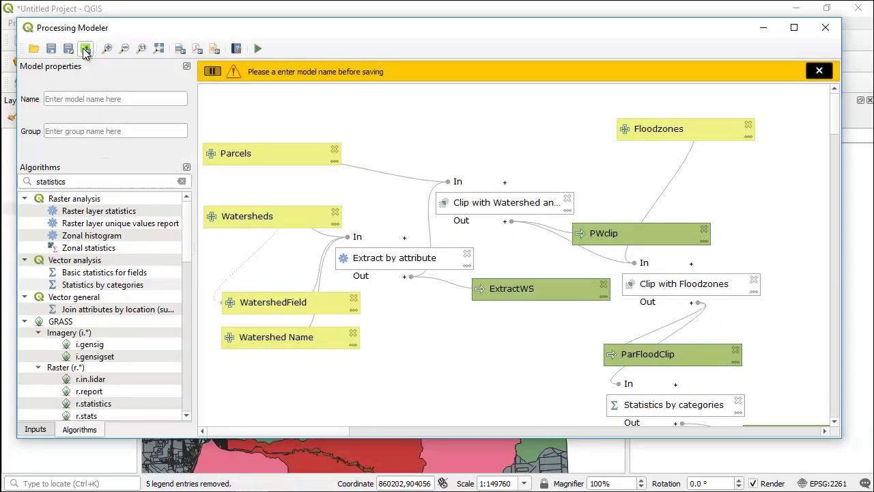
pyautogui.click(818, 71)
pyautogui.click(134, 98)
pyautogui.write('WatershedExtract')
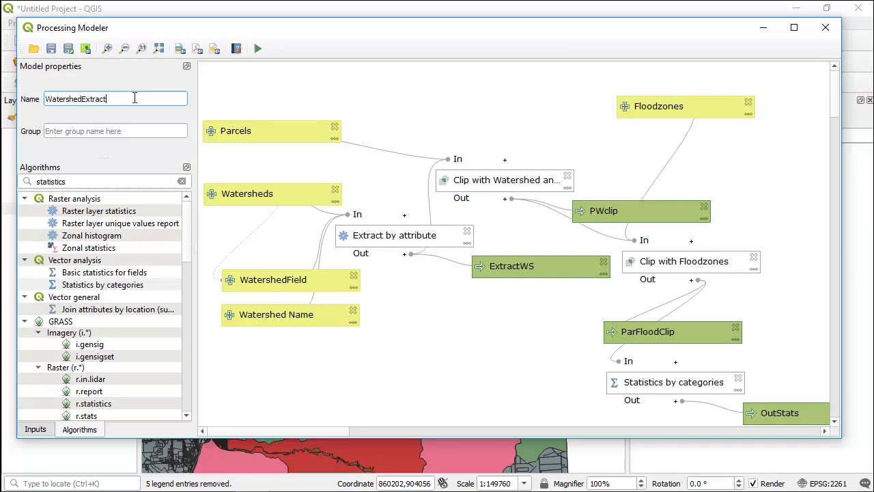
pyautogui.click(85, 48)
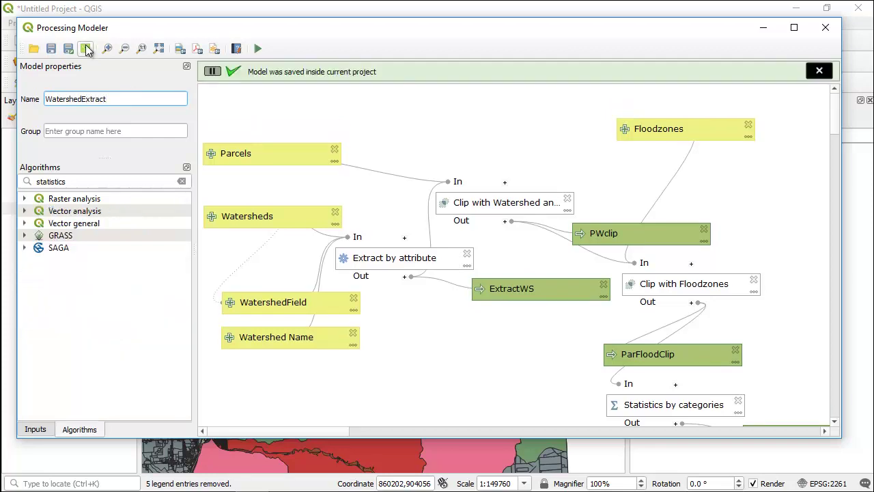
# Step: Open the WatershedExtract model from the project models in the main QGIS window, view its run parameters, and close them
pyautogui.click(148, 10)
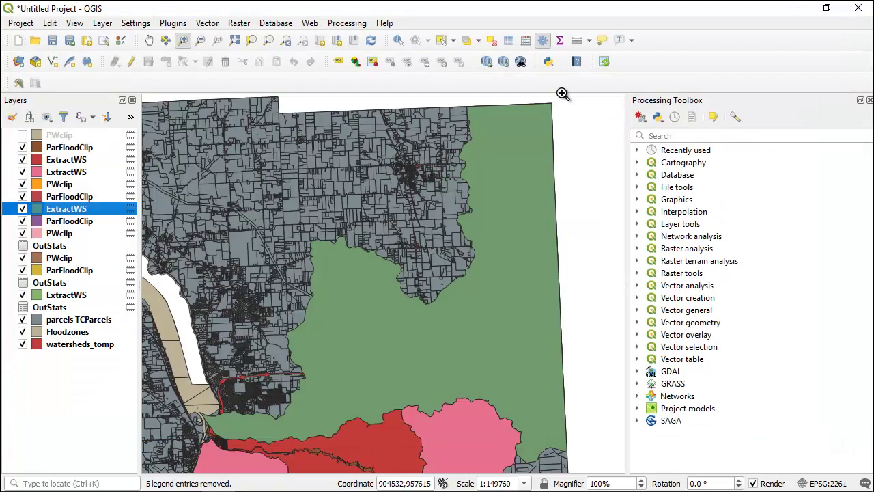
pyautogui.click(637, 409)
pyautogui.click(686, 422)
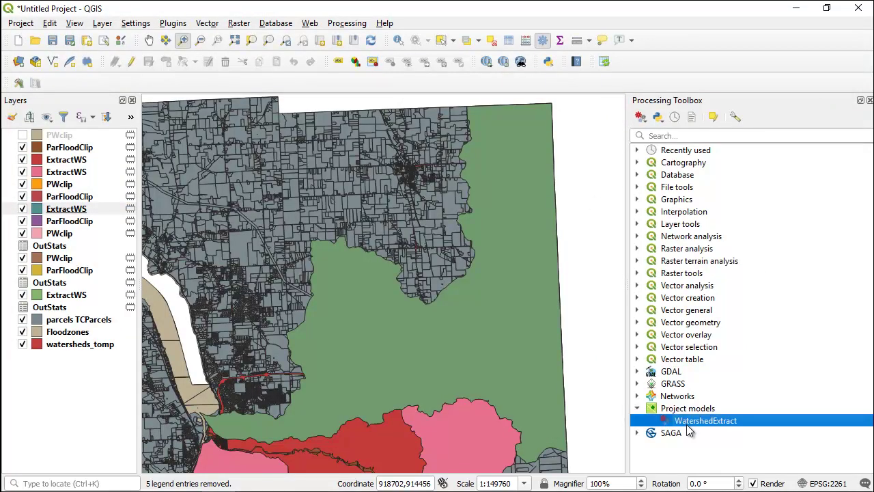
pyautogui.doubleClick(686, 422)
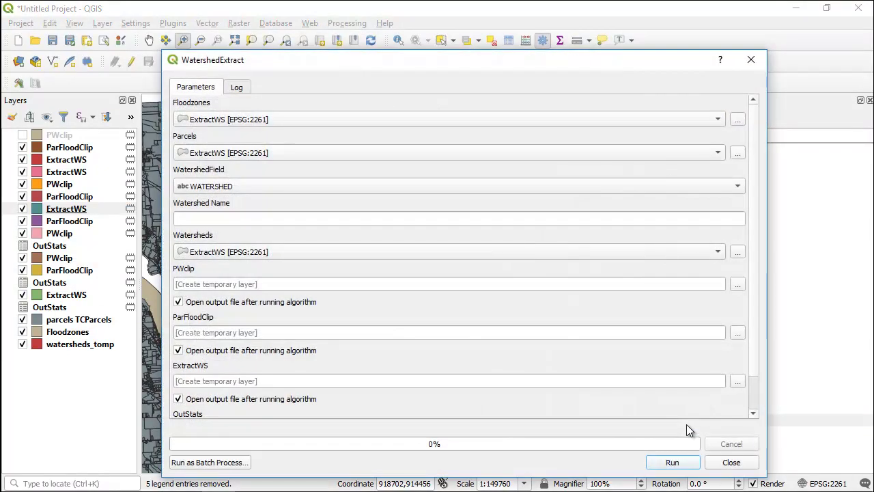
pyautogui.click(728, 464)
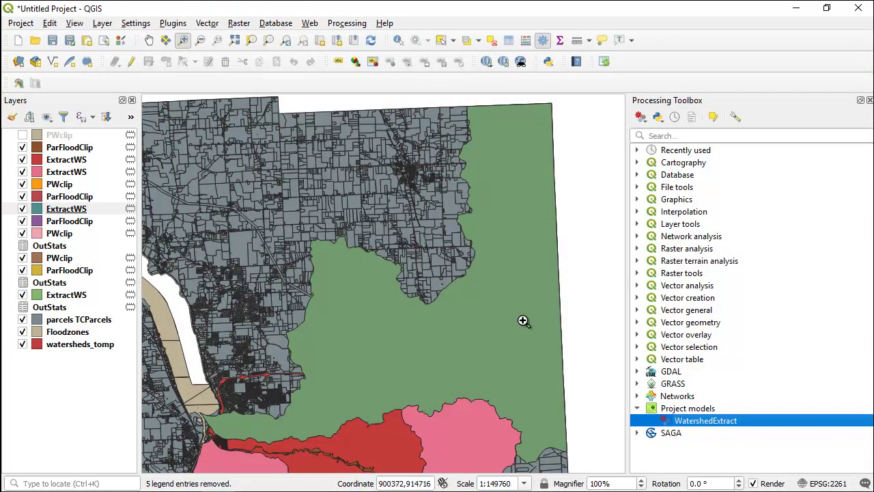
# Step: Return to the modeler and enter "This will overlay watersheds and parcels" as the algorithm description in the model help
pyautogui.hotkey('alt', 'Tab')
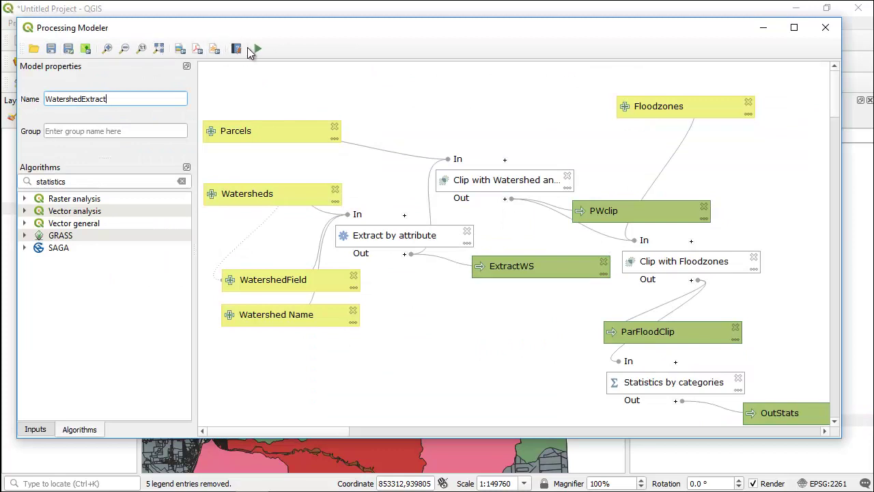
pyautogui.click(235, 50)
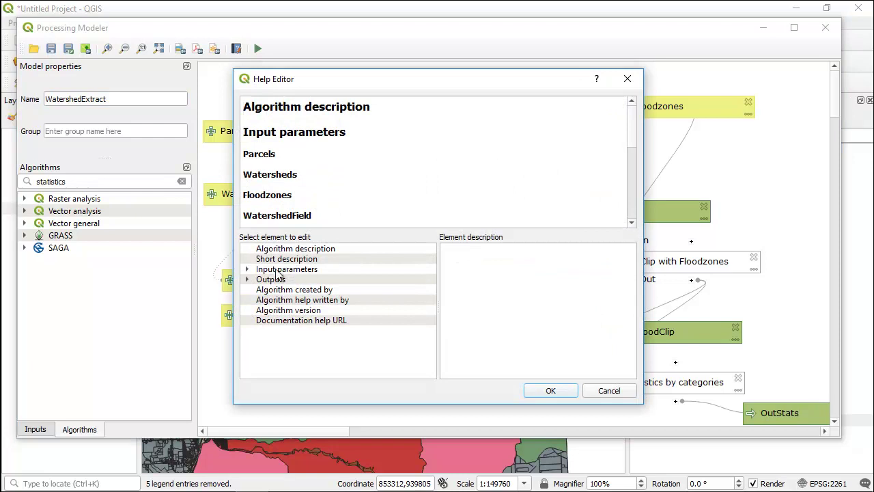
pyautogui.click(252, 251)
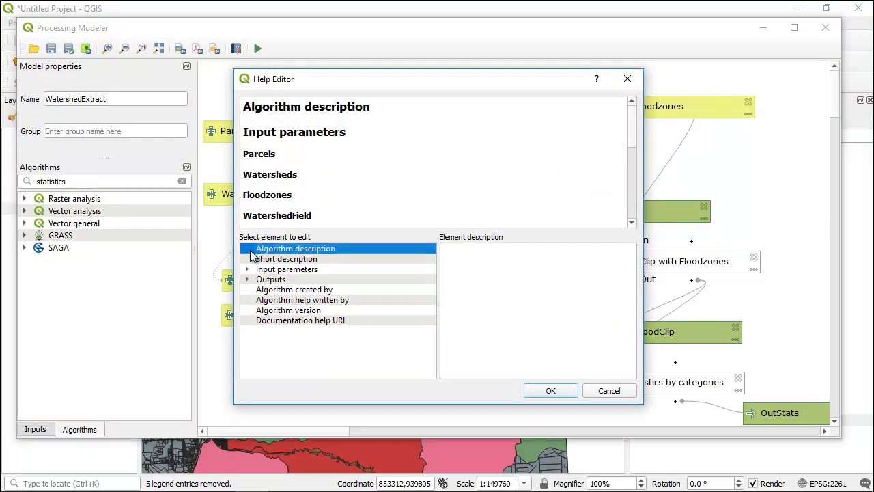
pyautogui.click(472, 258)
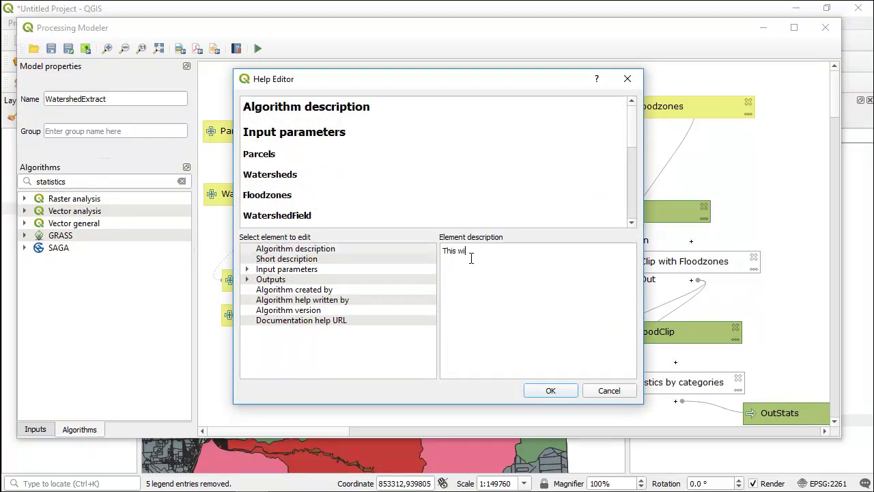
pyautogui.write('This will overlay watersheds and parcels')
pyautogui.click(283, 261)
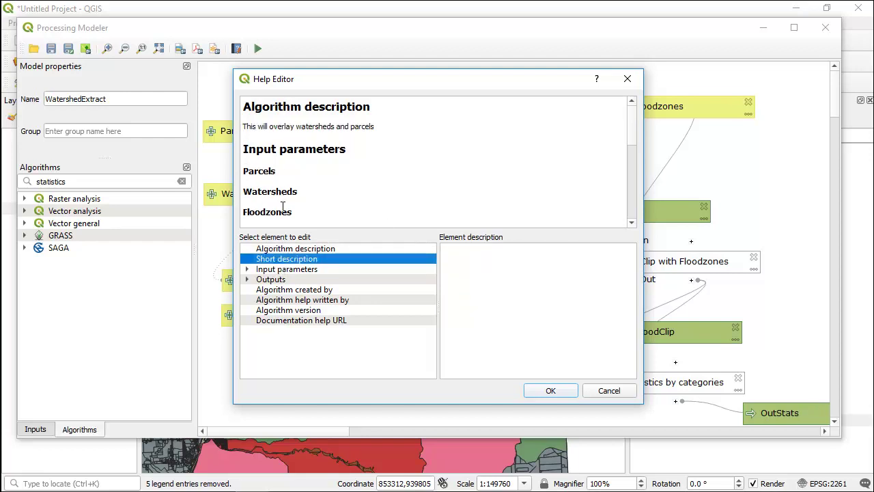
# Step: Describe the Parcels input parameter as "These are the tompkins county parcels" and accept the model help
pyautogui.click(247, 268)
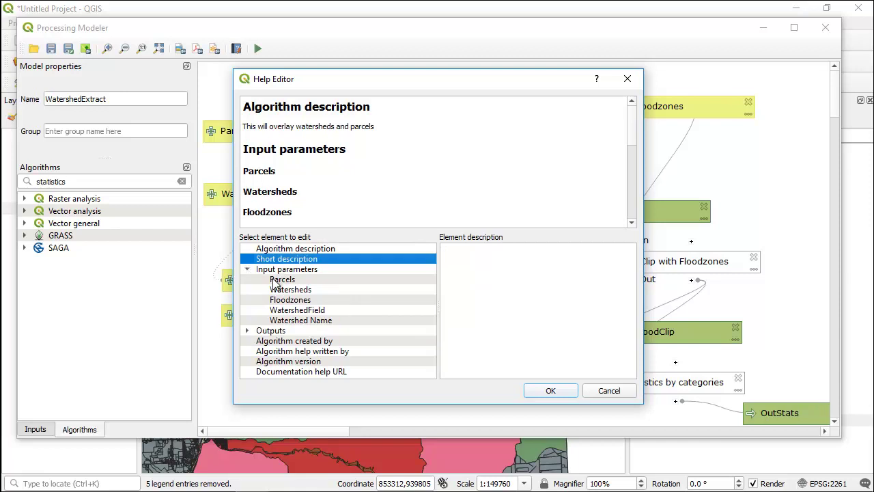
pyautogui.click(277, 281)
pyautogui.click(485, 263)
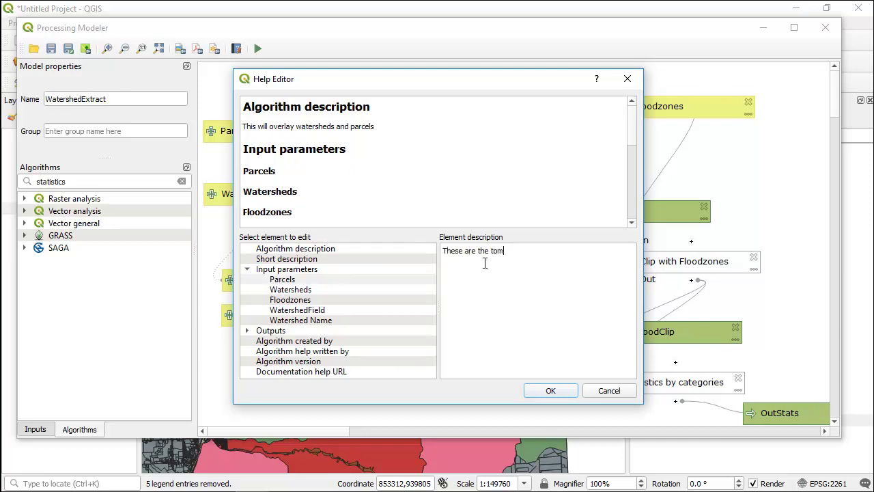
pyautogui.write('These are the tompkins county parcels')
pyautogui.click(280, 289)
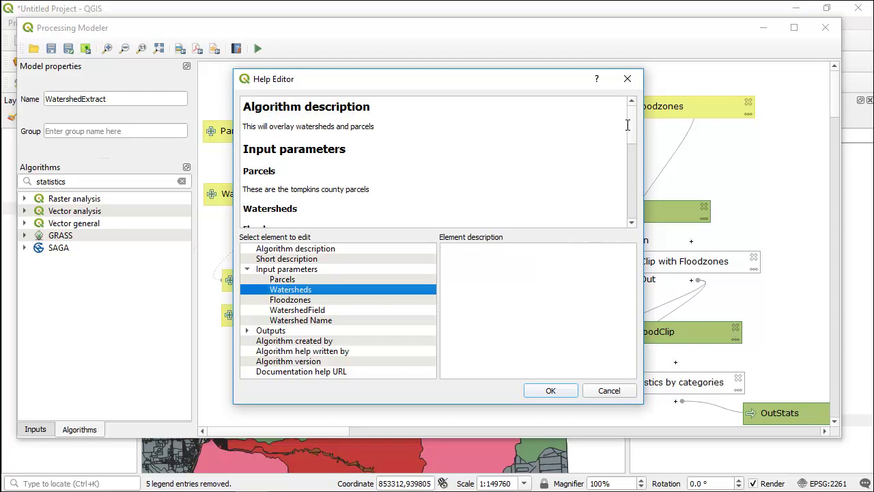
pyautogui.moveTo(632, 127)
pyautogui.mouseDown()
pyautogui.moveTo(627, 191)
pyautogui.moveTo(622, 117)
pyautogui.mouseUp()
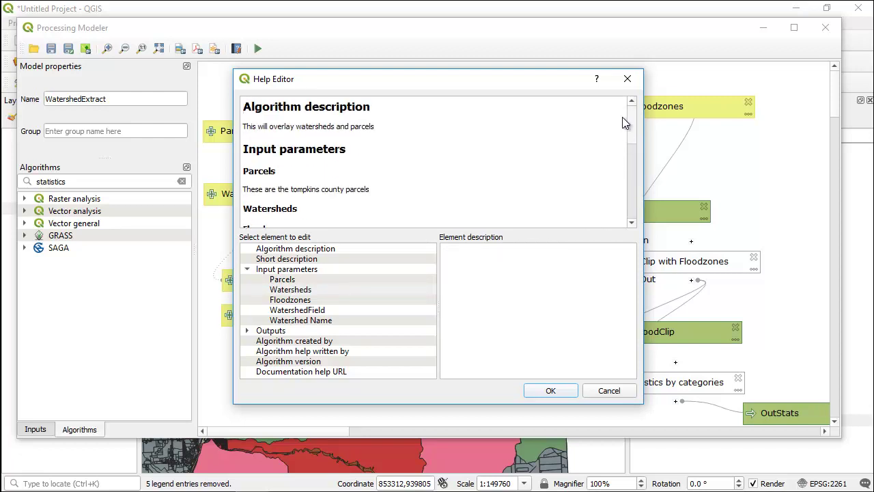
pyautogui.click(544, 391)
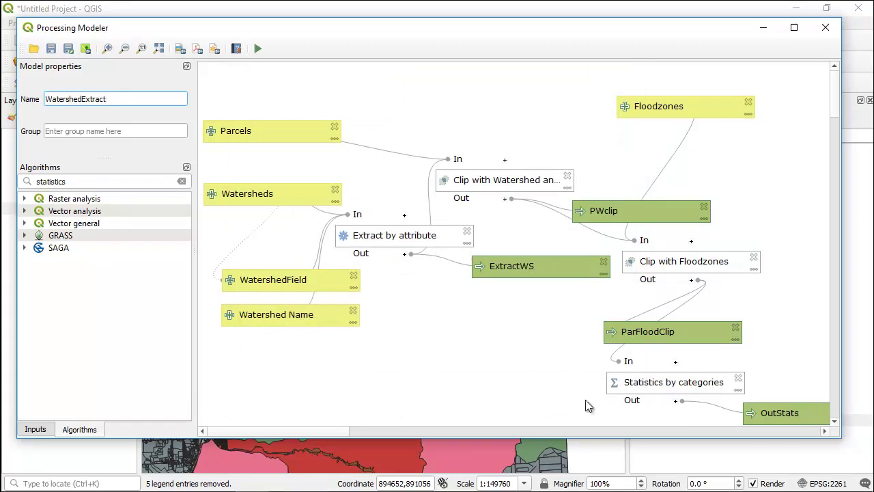
# Step: Return to the main QGIS window and reopen the WatershedExtract project model's run parameters
pyautogui.click(648, 467)
pyautogui.doubleClick(663, 421)
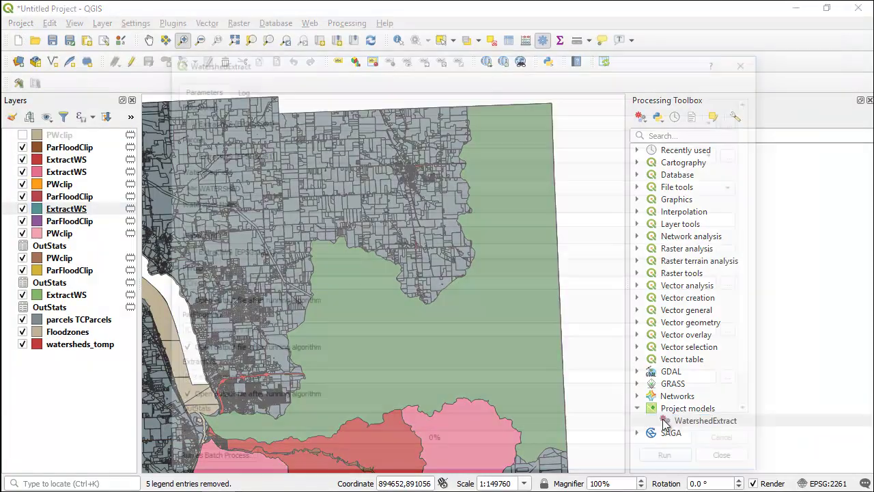